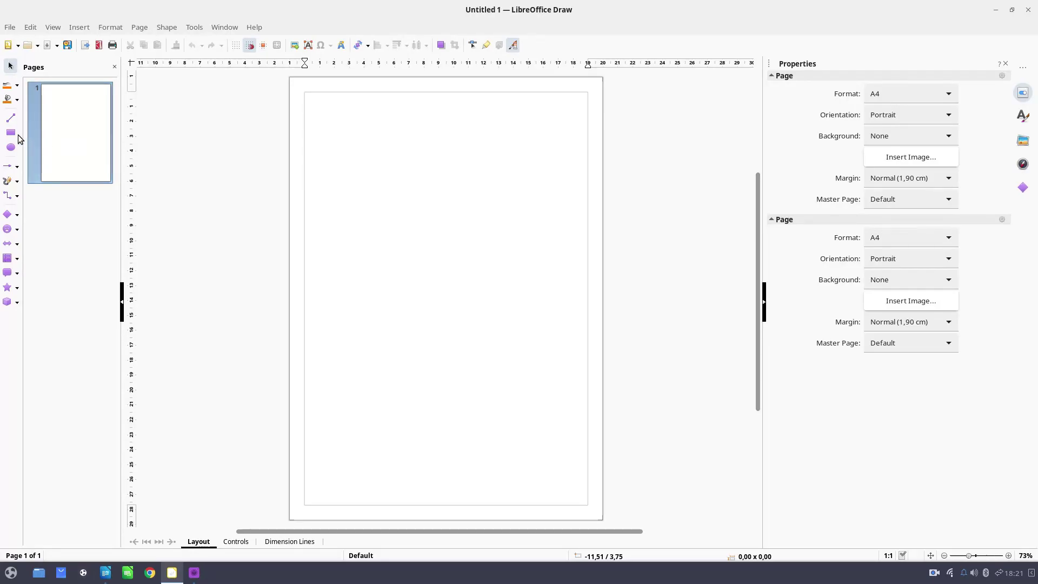
- Draw a rectangle in the middle of the page
{"action": "left_click_drag", "start_coordinate": [318, 212], "coordinate": [527, 318]}
{"action": "left_click", "coordinate": [10, 132]}
{"action": "left_click_drag", "start_coordinate": [324, 200], "coordinate": [510, 353]}
{"action": "right_click", "coordinate": [446, 267]}
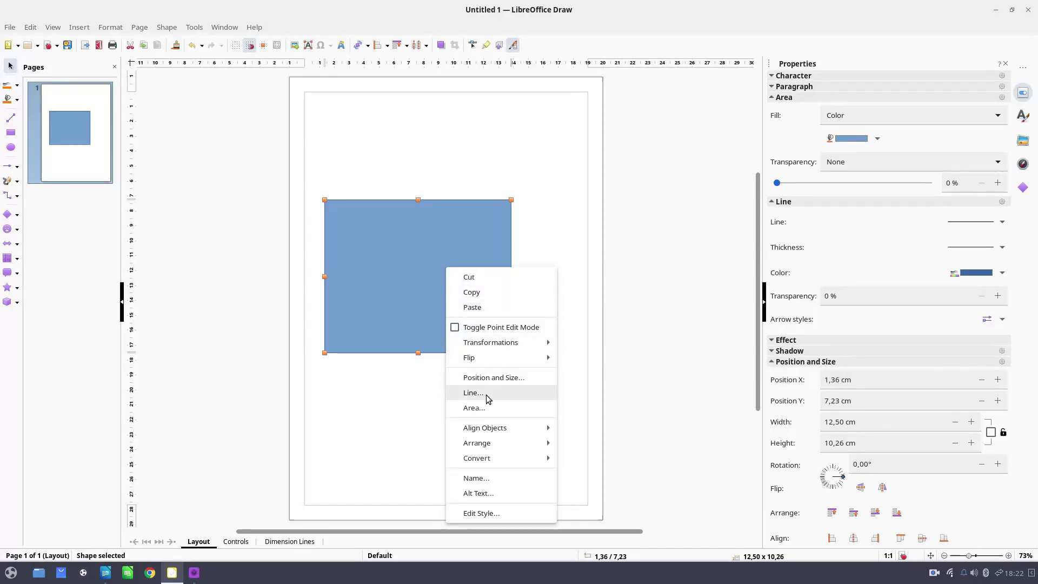
{"action": "left_click", "coordinate": [474, 407]}
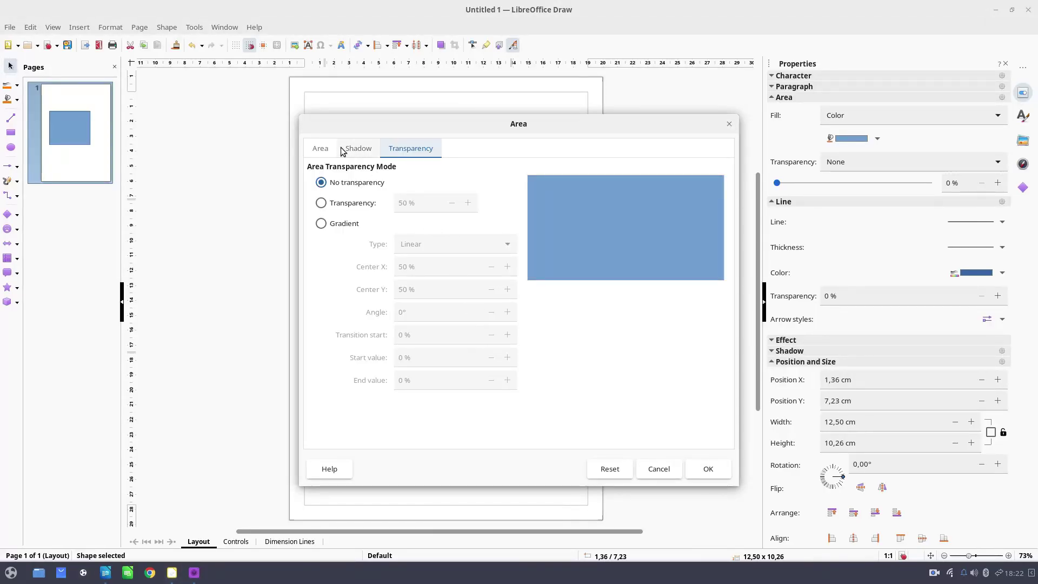
{"action": "left_click", "coordinate": [334, 153]}
{"action": "left_click", "coordinate": [540, 172]}
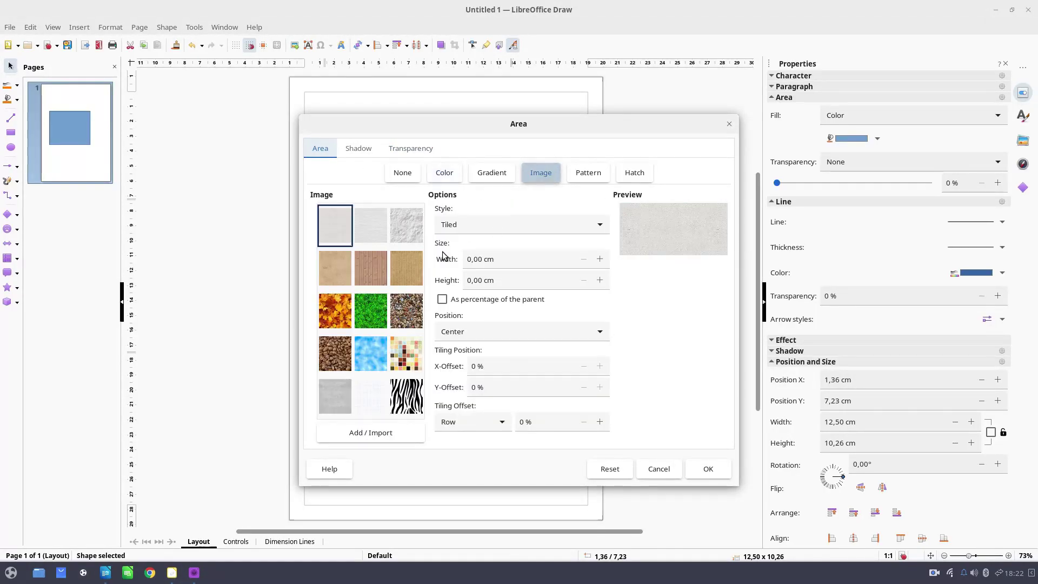
{"action": "scroll", "coordinate": [373, 387], "scroll_direction": "down", "scroll_amount": 5}
{"action": "left_click", "coordinate": [388, 431]}
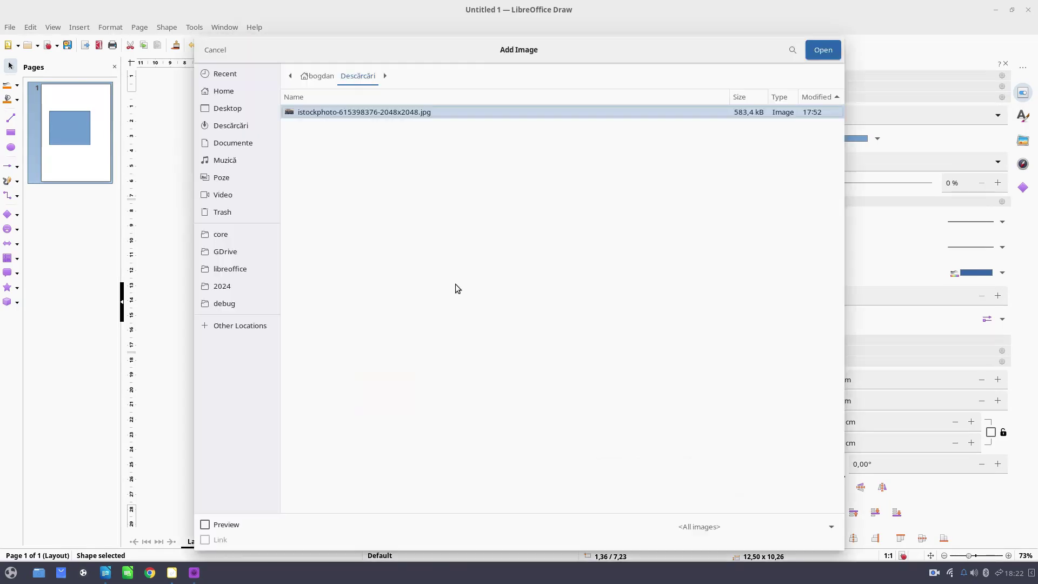
{"action": "left_click", "coordinate": [341, 114]}
{"action": "double_click", "coordinate": [342, 114]}
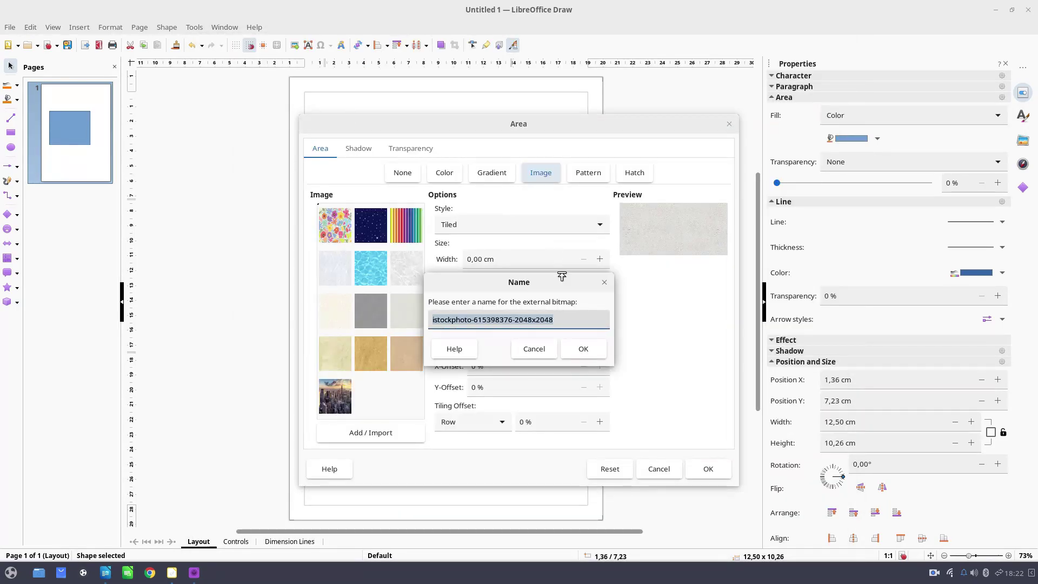
{"action": "left_click", "coordinate": [592, 347]}
{"action": "left_click", "coordinate": [507, 342]}
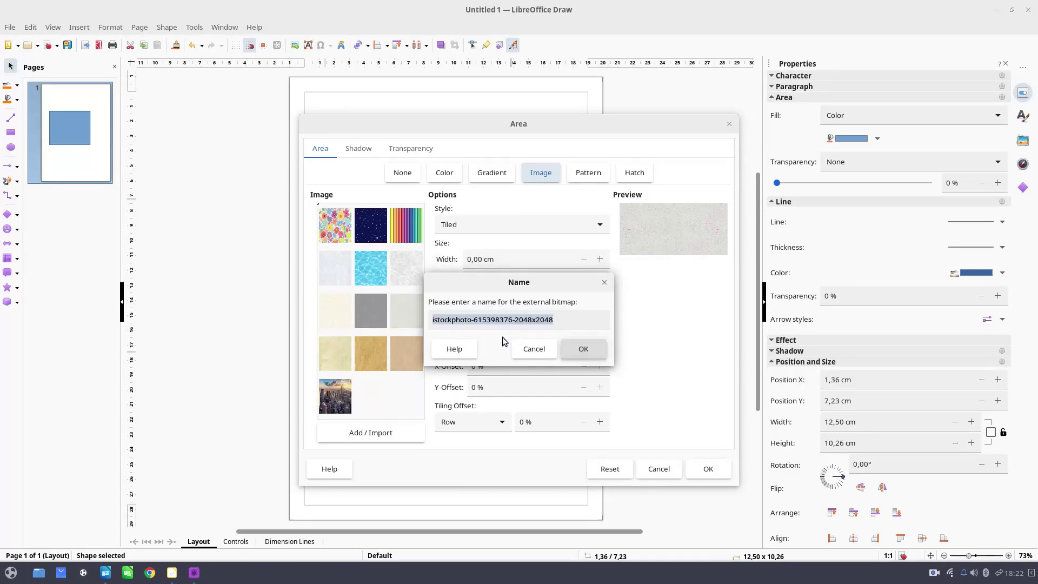
{"action": "left_click", "coordinate": [546, 348]}
{"action": "left_click", "coordinate": [335, 396]}
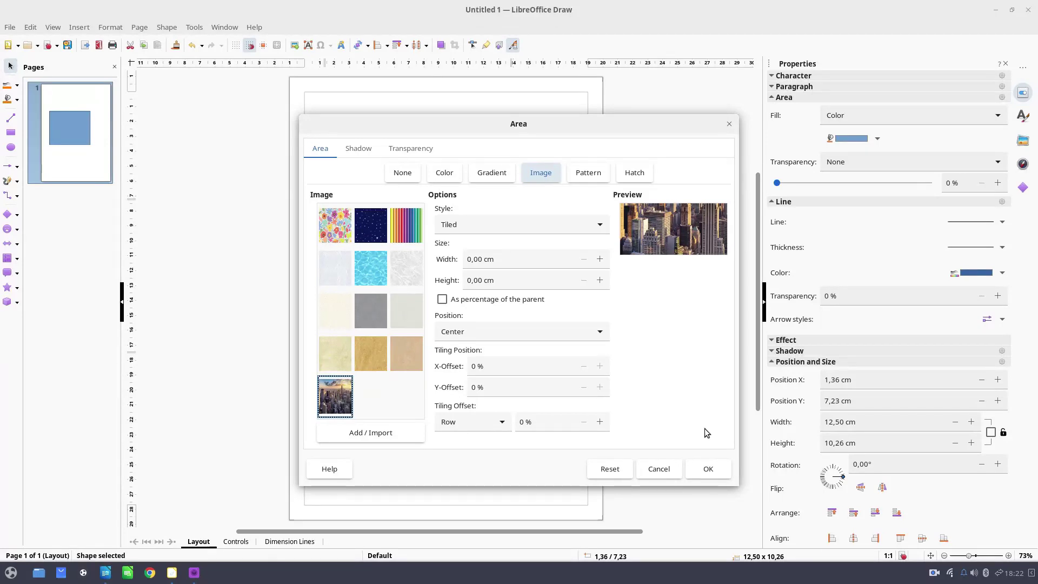
- Apply the photo fill and resize it to 16,93 × 10,73 cm against the page's right edge
{"action": "left_click", "coordinate": [712, 468]}
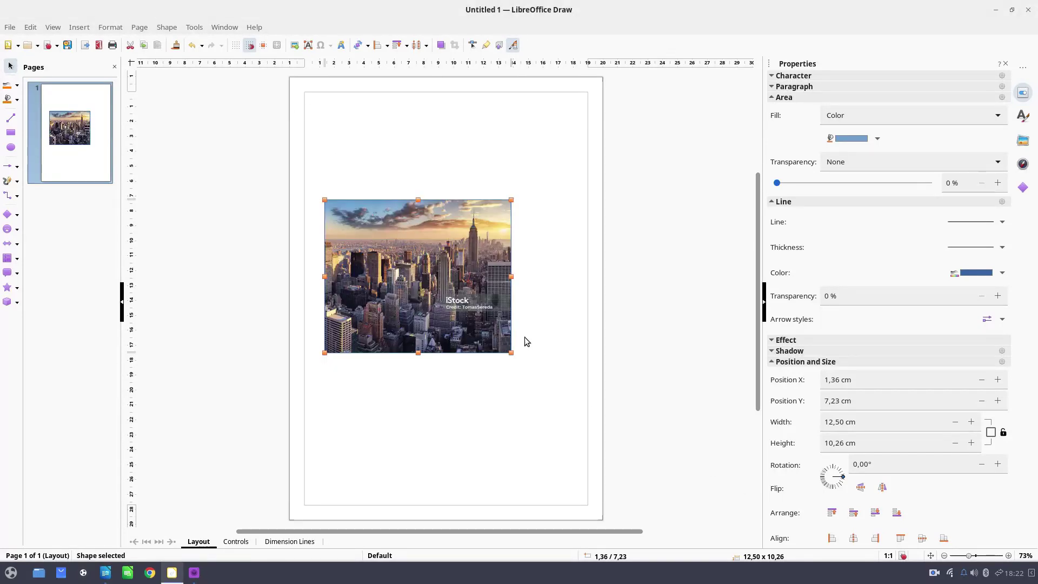
{"action": "left_click_drag", "start_coordinate": [442, 285], "coordinate": [411, 243]}
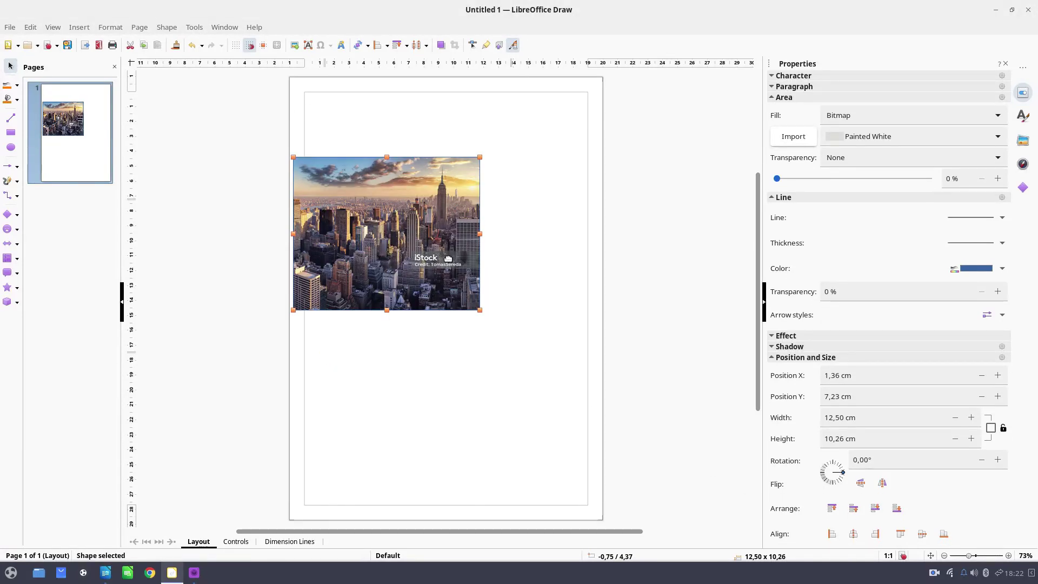
{"action": "left_click_drag", "start_coordinate": [474, 304], "coordinate": [542, 357]}
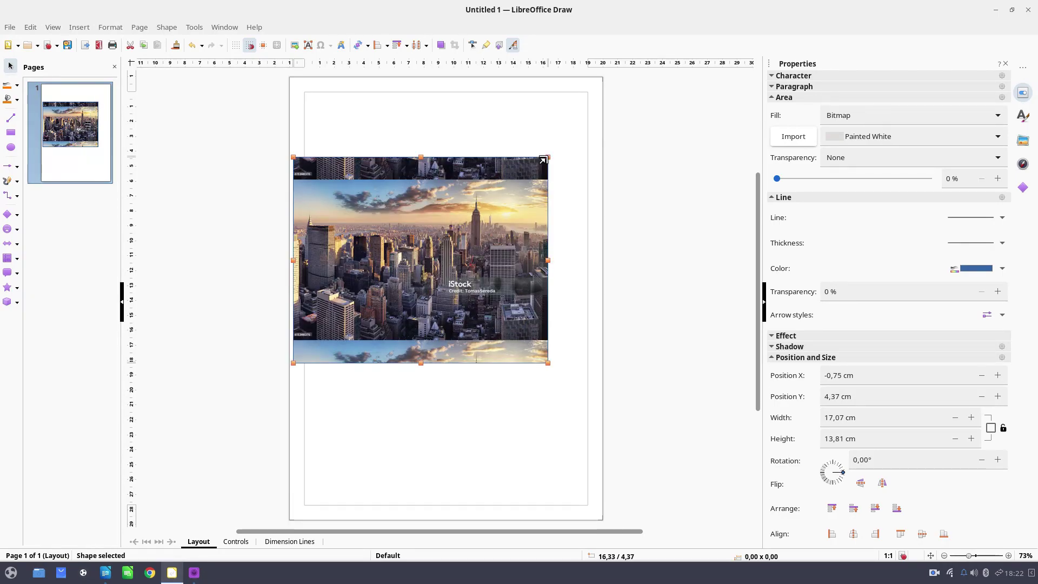
{"action": "left_click_drag", "start_coordinate": [548, 157], "coordinate": [546, 203]}
{"action": "left_click_drag", "start_coordinate": [473, 252], "coordinate": [554, 238]}
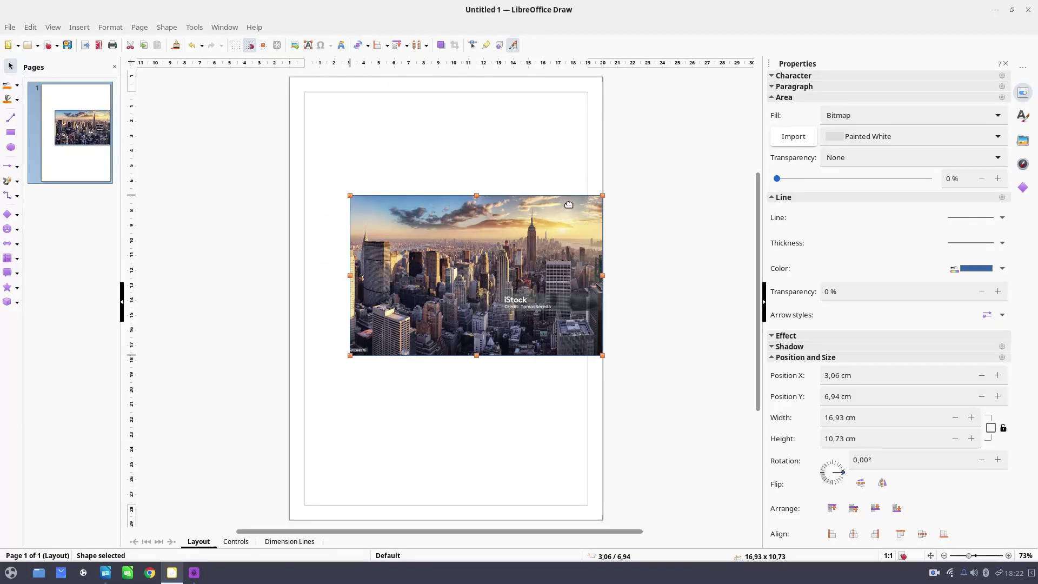
- Set the photo rectangle's line style to none
{"action": "left_click", "coordinate": [566, 175]}
{"action": "left_click", "coordinate": [566, 223]}
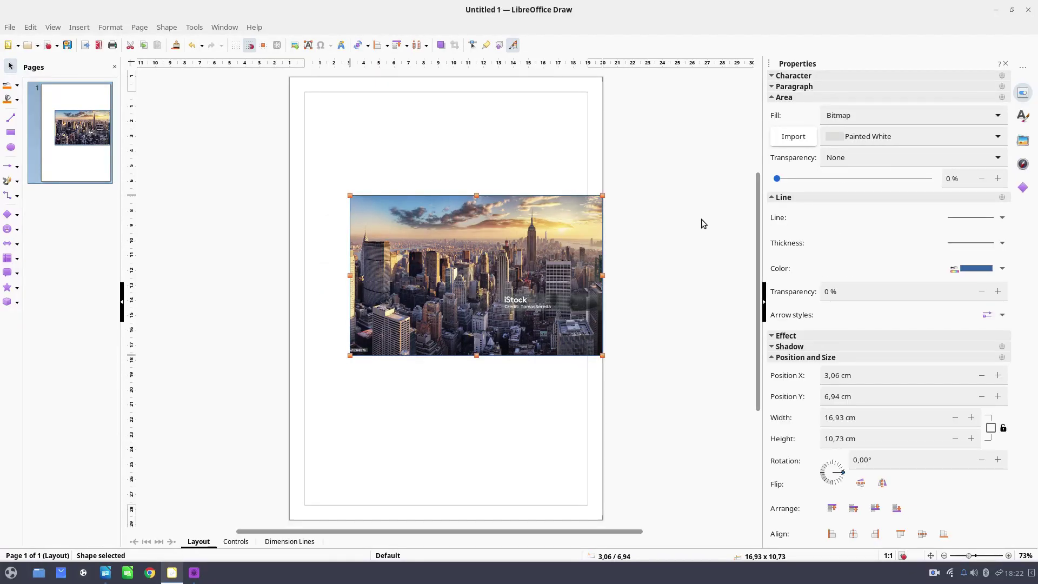
{"action": "left_click", "coordinate": [964, 217]}
{"action": "left_click", "coordinate": [961, 234]}
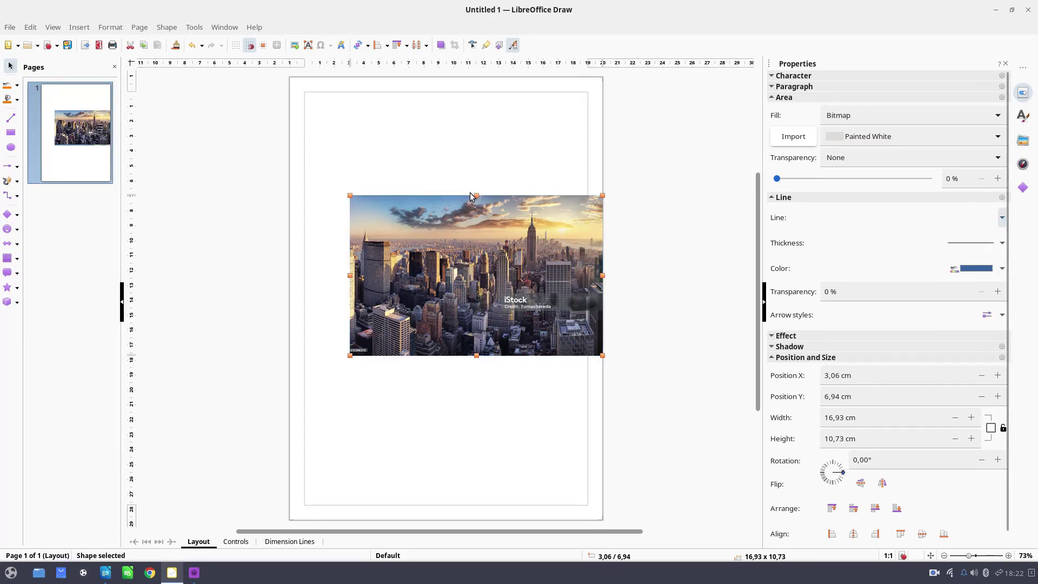
{"action": "left_click", "coordinate": [489, 148]}
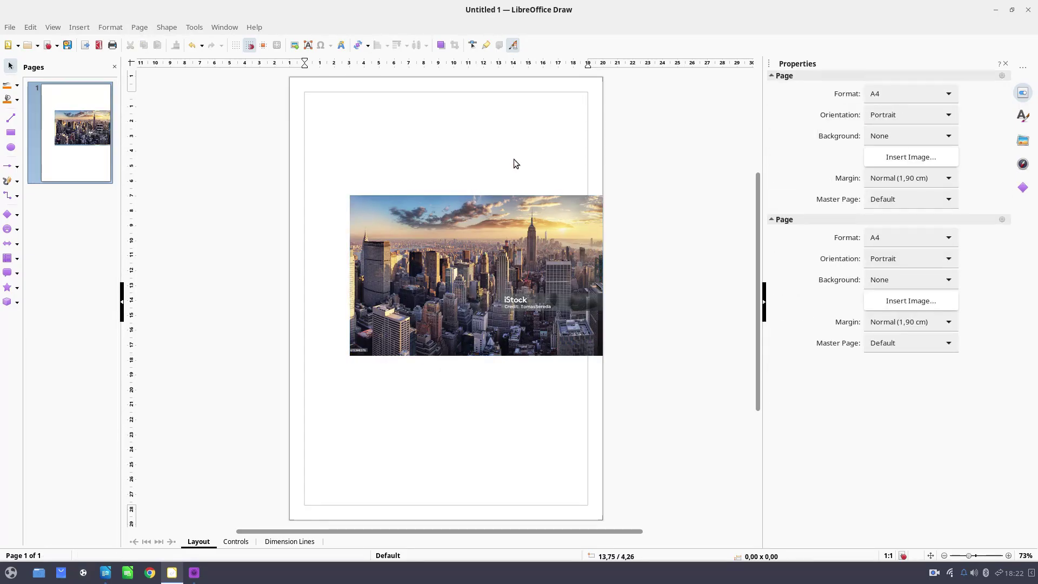
- Draw a narrow vertical bar over the photo's top: no outline, orange fill, 50% transparency
{"action": "left_click", "coordinate": [10, 132]}
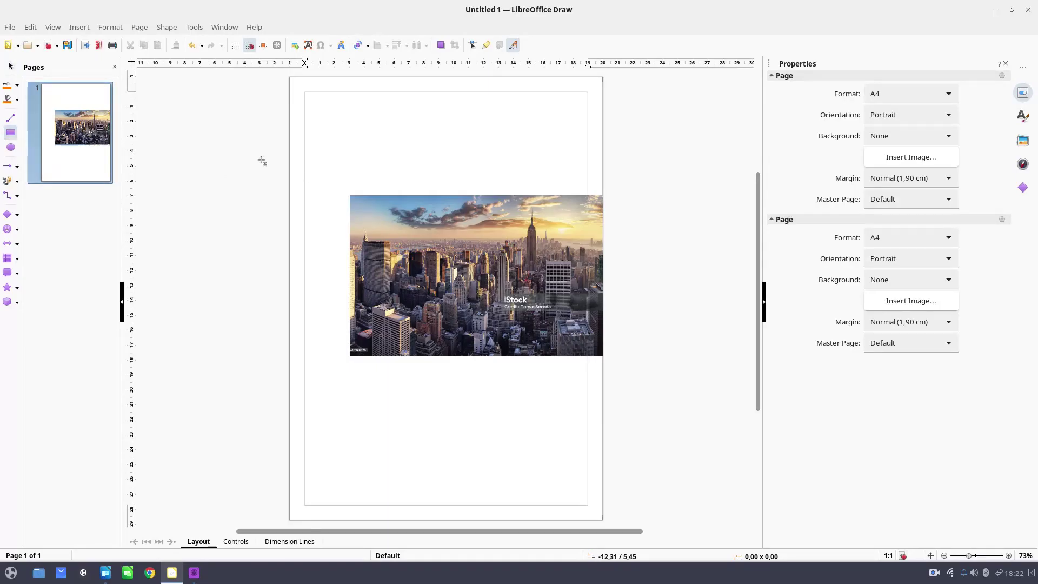
{"action": "left_click_drag", "start_coordinate": [399, 180], "coordinate": [413, 243]}
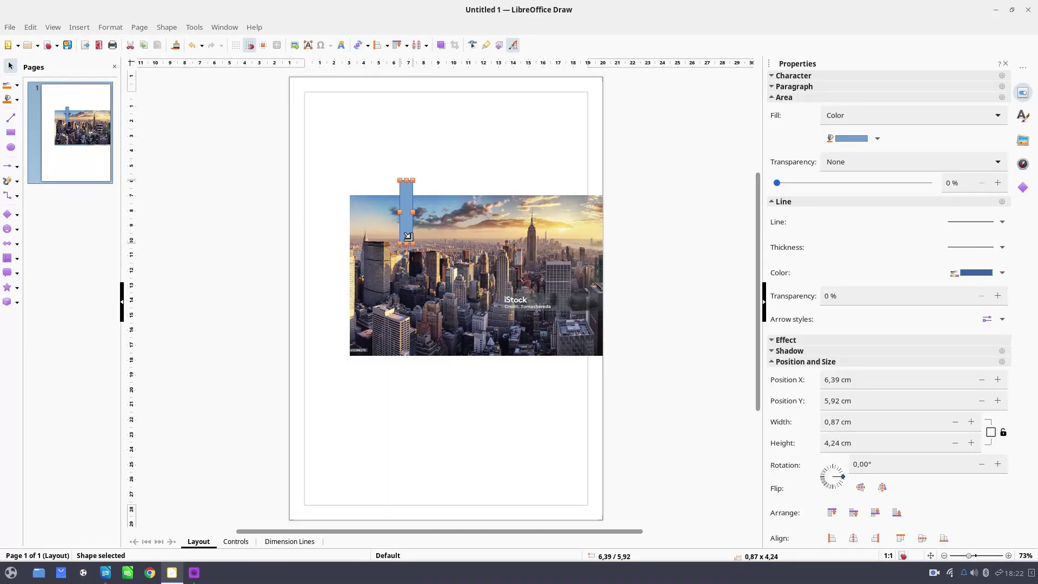
{"action": "left_click", "coordinate": [991, 220]}
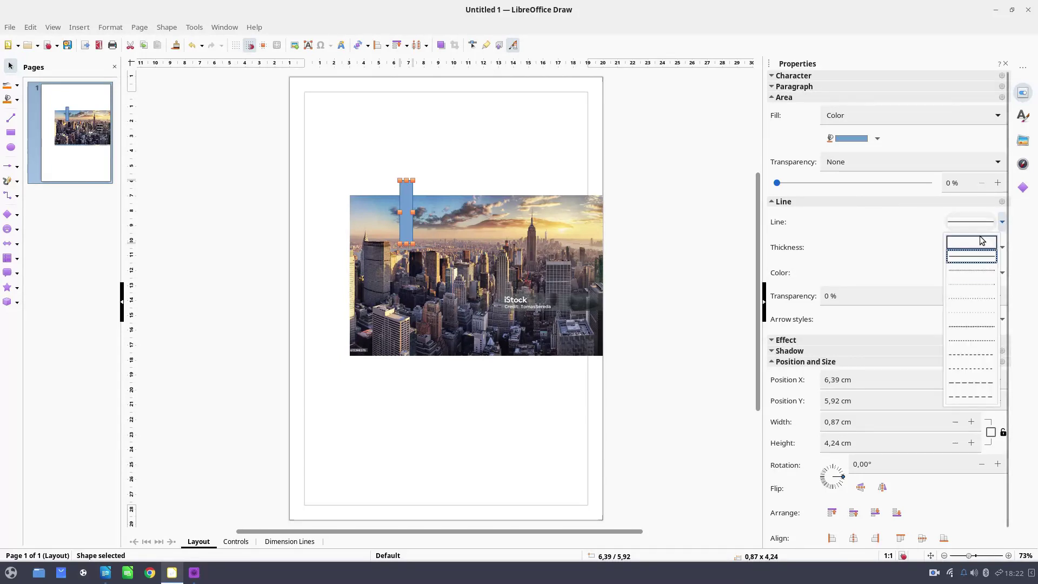
{"action": "left_click", "coordinate": [971, 239]}
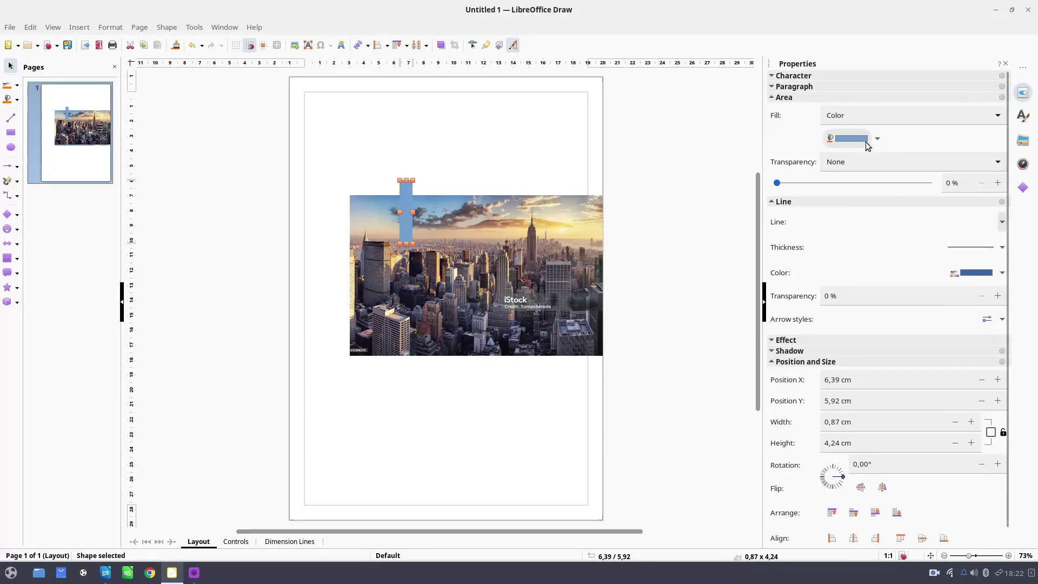
{"action": "left_click", "coordinate": [877, 139]}
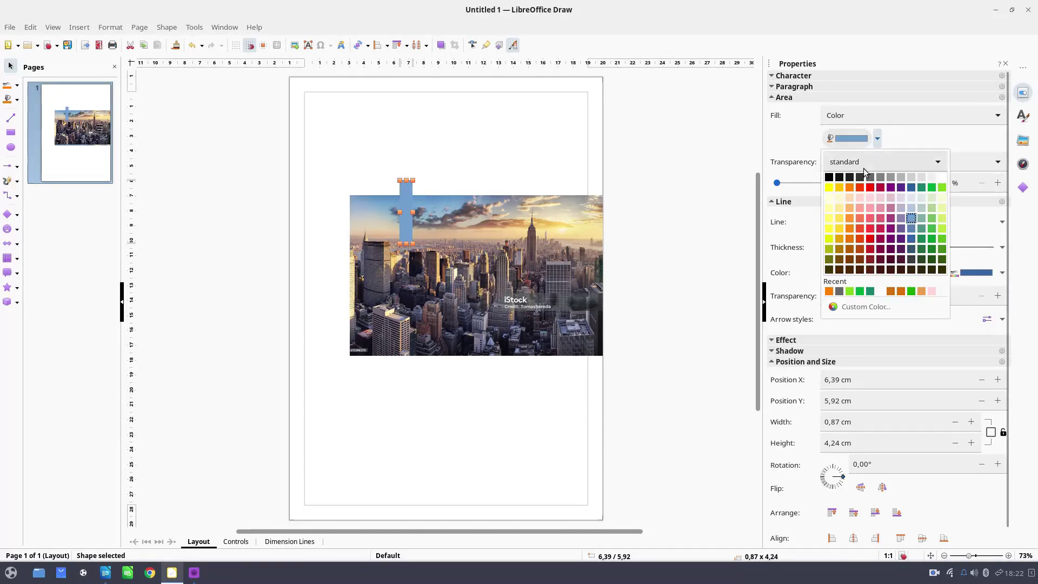
{"action": "left_click", "coordinate": [831, 291]}
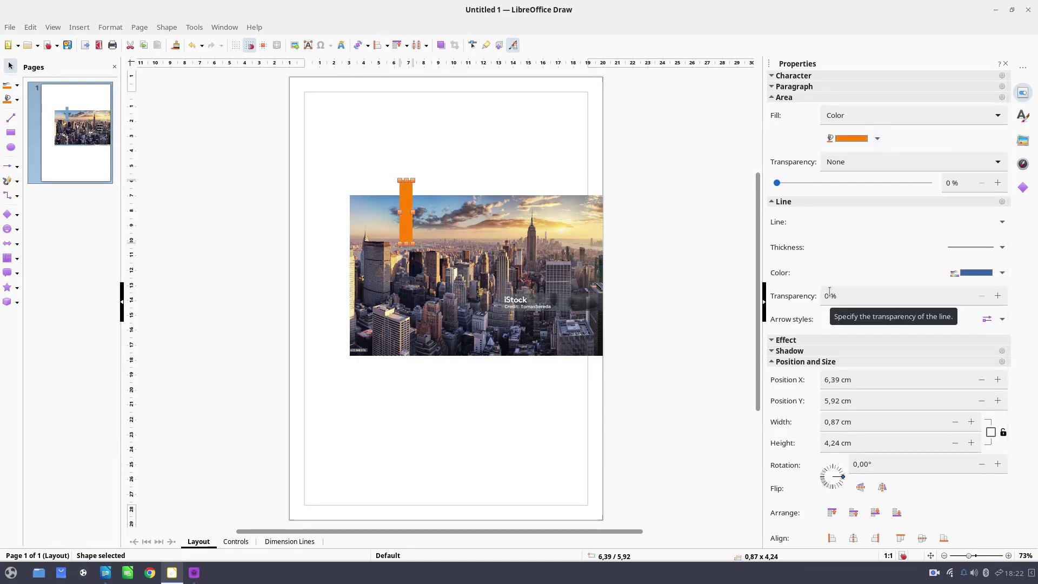
{"action": "left_click", "coordinate": [844, 163]}
{"action": "left_click", "coordinate": [840, 190]}
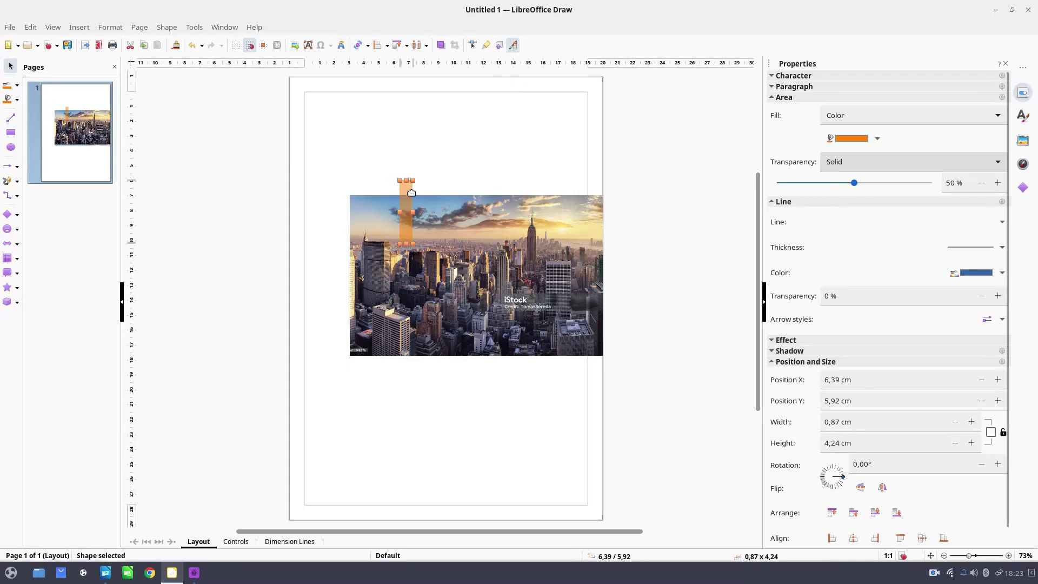
{"action": "mouse_move", "coordinate": [407, 193]}
{"action": "left_mouse_down"}
{"action": "mouse_move", "coordinate": [392, 201]}
{"action": "mouse_move", "coordinate": [394, 186]}
{"action": "mouse_move", "coordinate": [402, 193]}
{"action": "left_mouse_up"}
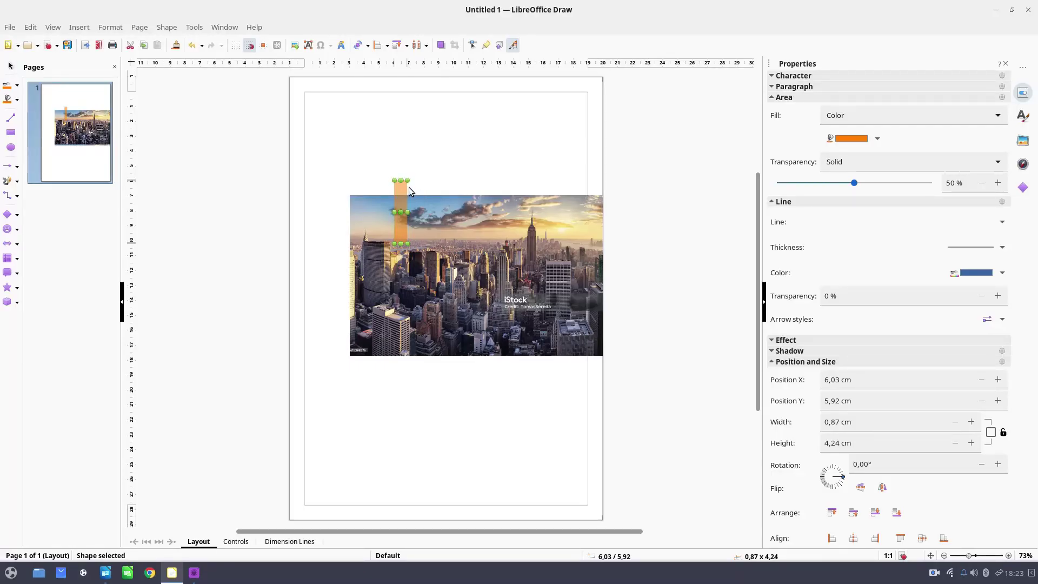
- Duplicate the orange bar, move the copy to the photo's right edge, and stretch it to 6,12 cm tall
{"action": "key", "text": "ctrl+c"}
{"action": "key", "text": "ctrl+v"}
{"action": "left_click_drag", "start_coordinate": [402, 195], "coordinate": [585, 195]}
{"action": "left_click", "coordinate": [584, 243]}
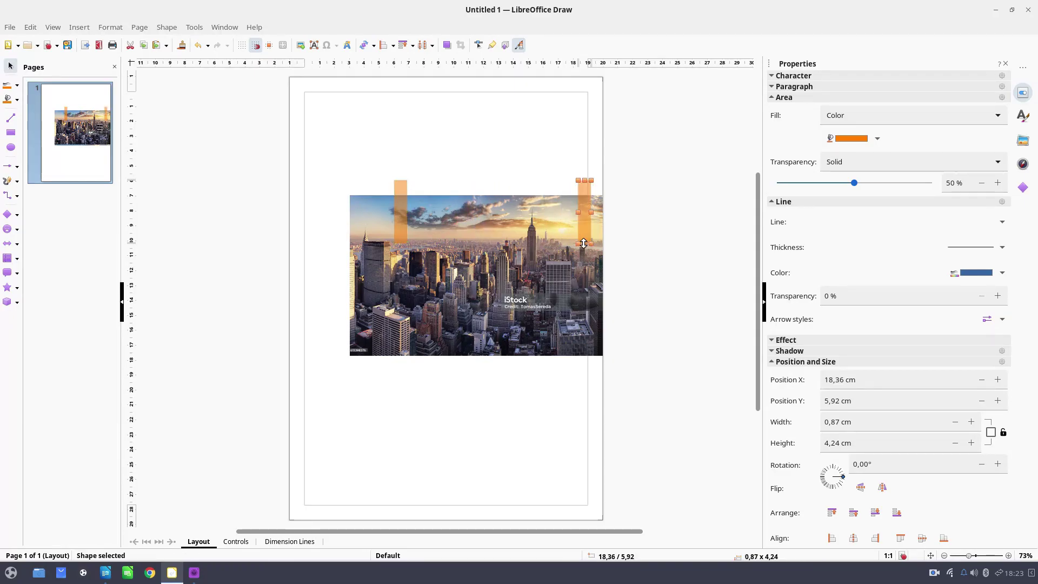
{"action": "left_click_drag", "start_coordinate": [586, 243], "coordinate": [584, 271]}
{"action": "left_click", "coordinate": [537, 172]}
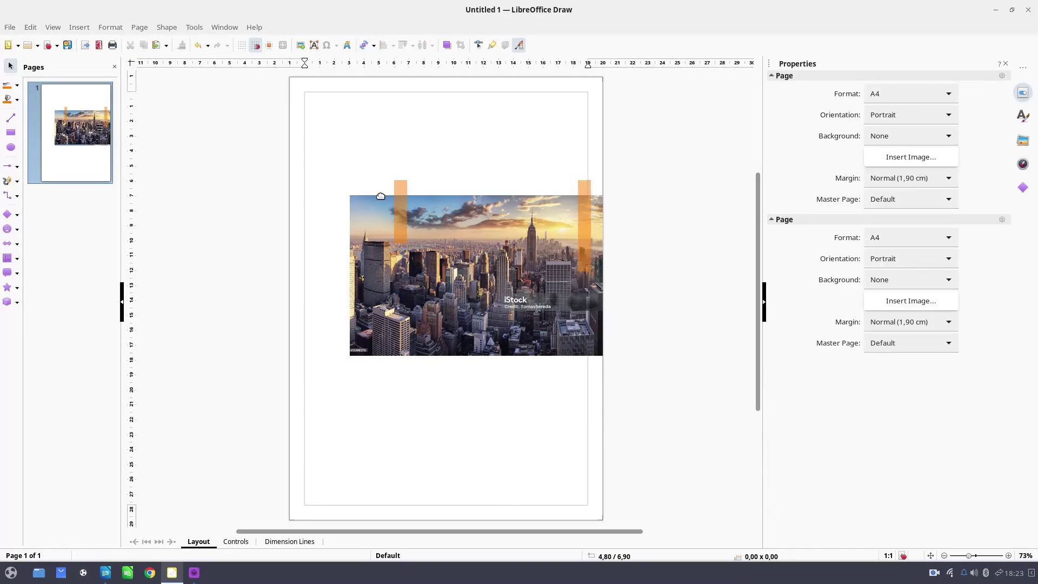
- Copy the left orange bar, rotate it 90°, move it over the iStock text, and make it fully opaque
{"action": "left_click", "coordinate": [400, 190]}
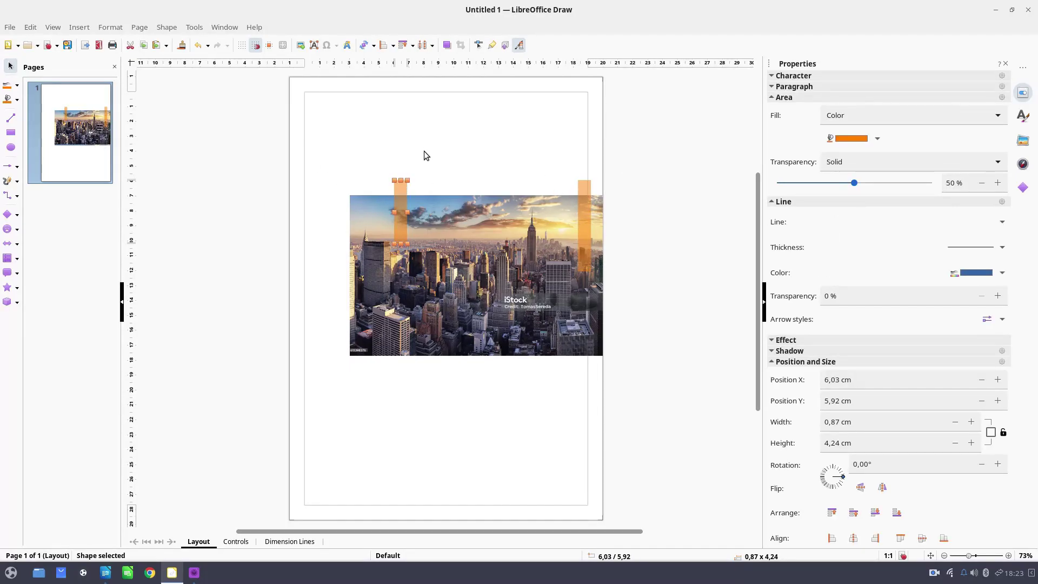
{"action": "left_click_drag", "start_coordinate": [400, 192], "coordinate": [427, 257]}
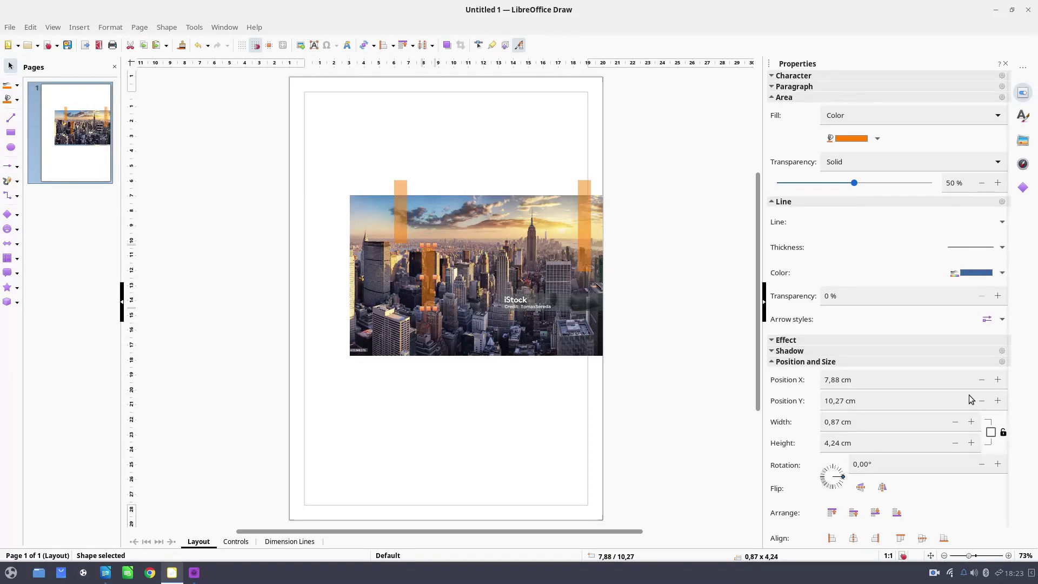
{"action": "left_click", "coordinate": [883, 459]}
{"action": "type", "text": "90"}
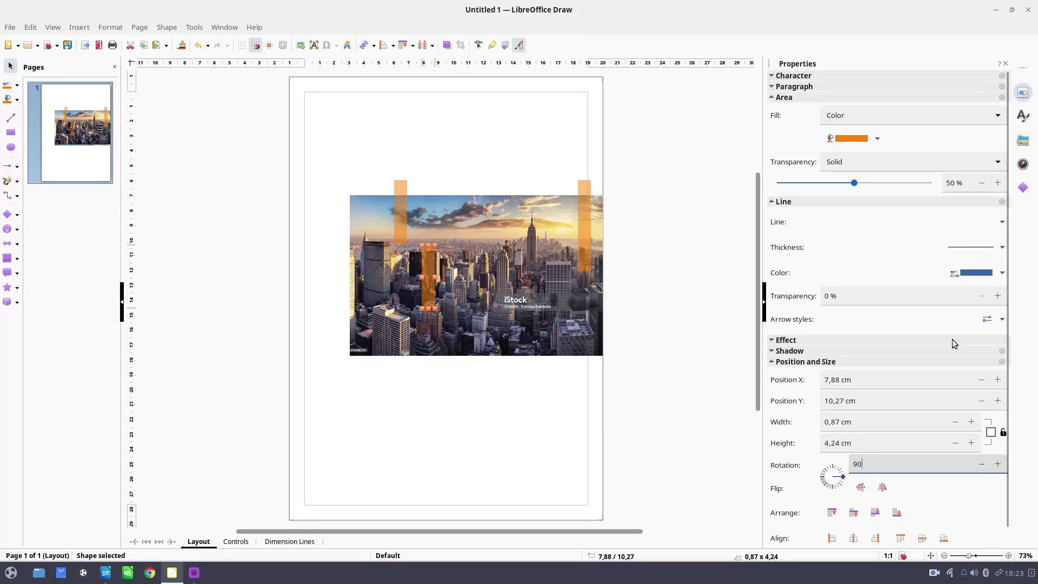
{"action": "key", "text": "Return"}
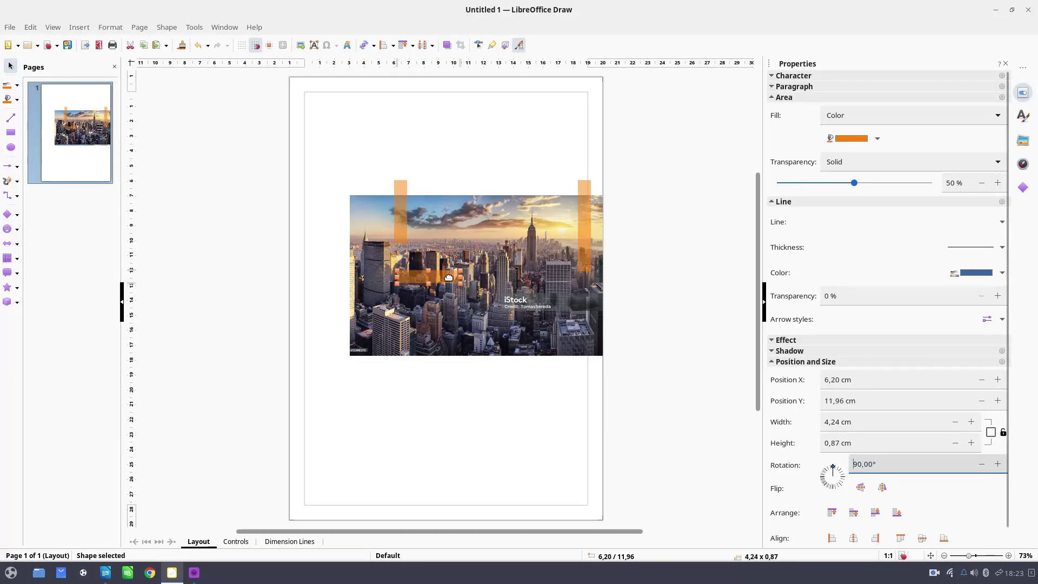
{"action": "left_click_drag", "start_coordinate": [449, 278], "coordinate": [553, 304]}
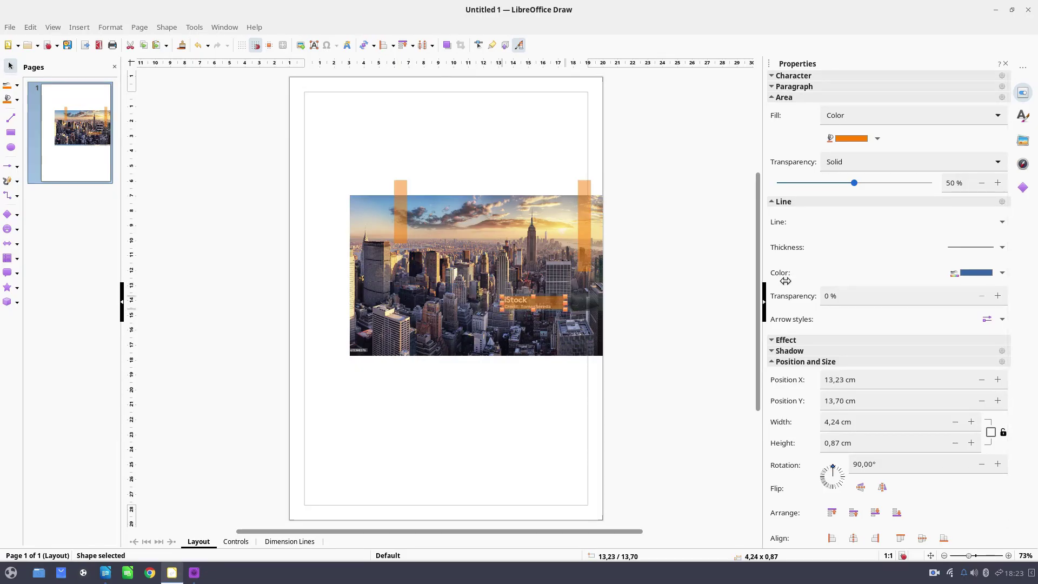
{"action": "left_click", "coordinate": [838, 163]}
{"action": "left_click", "coordinate": [836, 178]}
{"action": "left_click", "coordinate": [683, 302]}
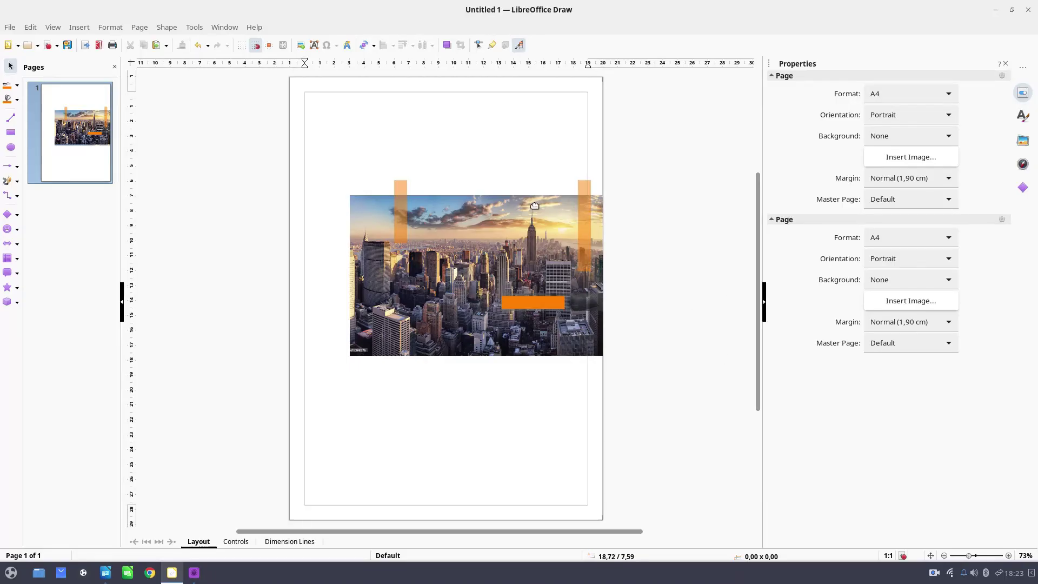
- Place another copy of the left orange strip lower down and rotate it 90°
{"action": "left_click", "coordinate": [403, 209]}
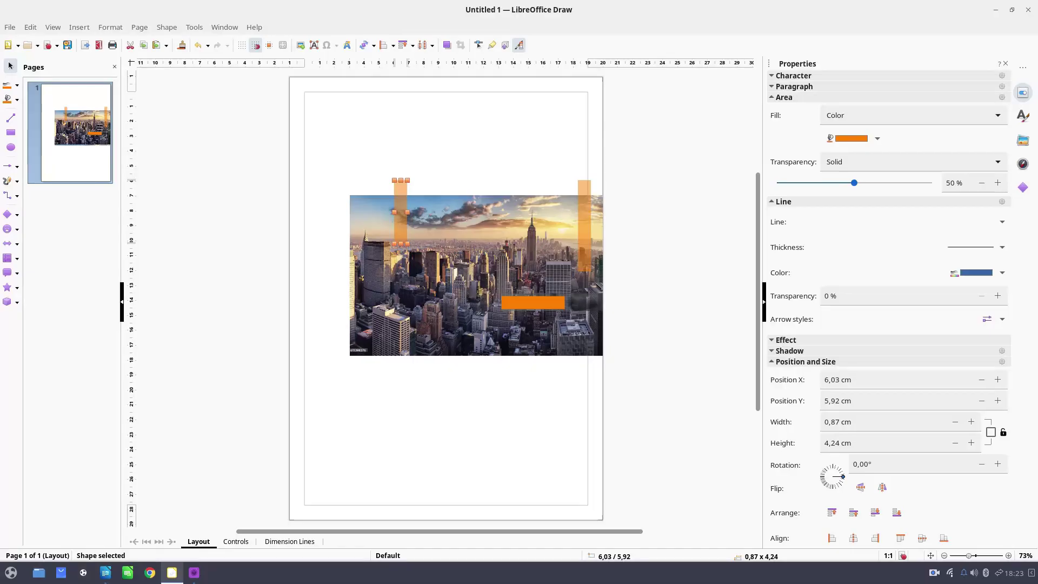
{"action": "left_click_drag", "start_coordinate": [400, 211], "coordinate": [413, 284], "text": "ctrl"}
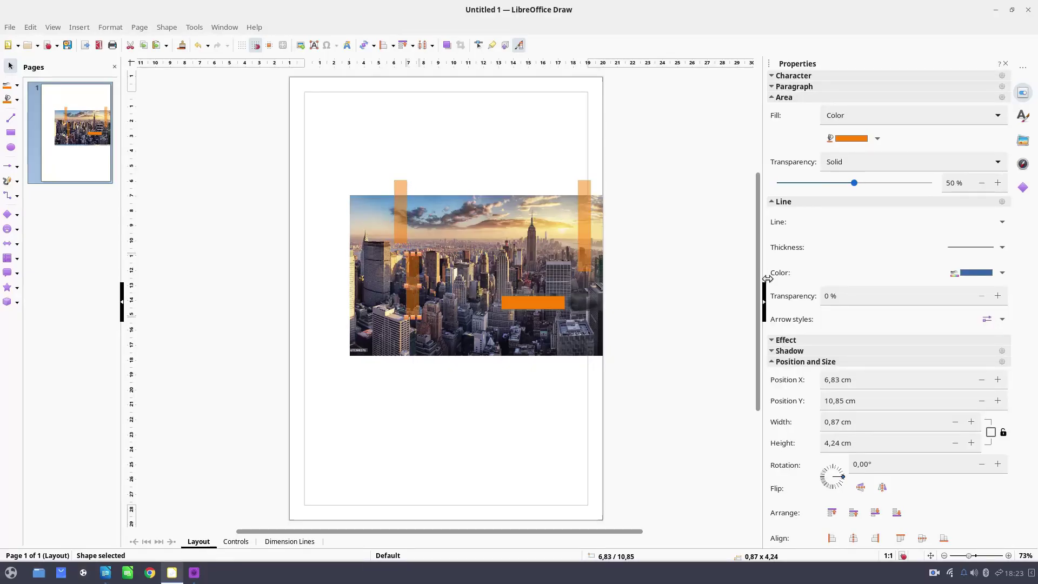
{"action": "left_click", "coordinate": [920, 468]}
{"action": "type", "text": "90"}
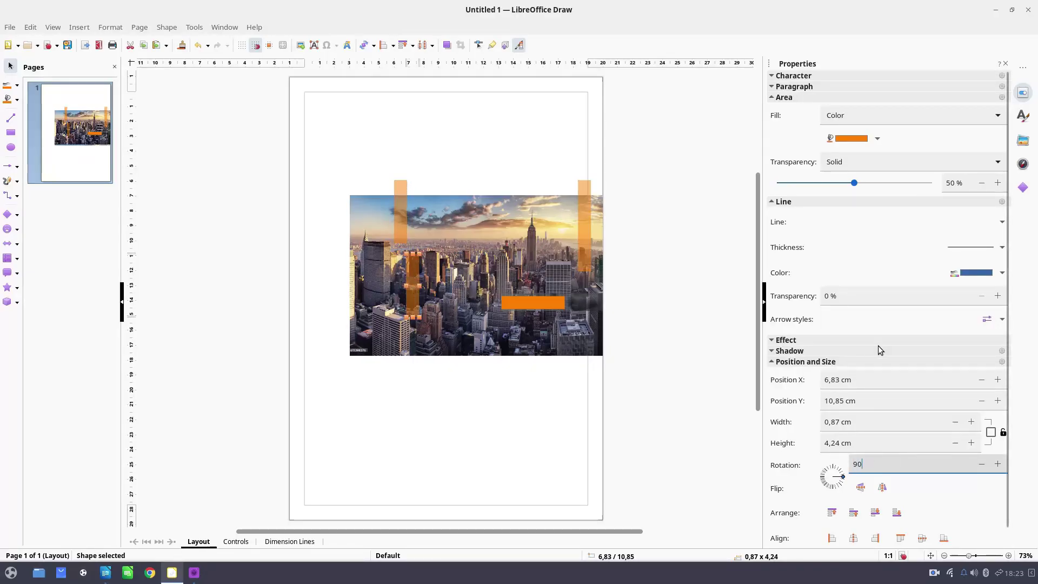
{"action": "key", "text": "Return"}
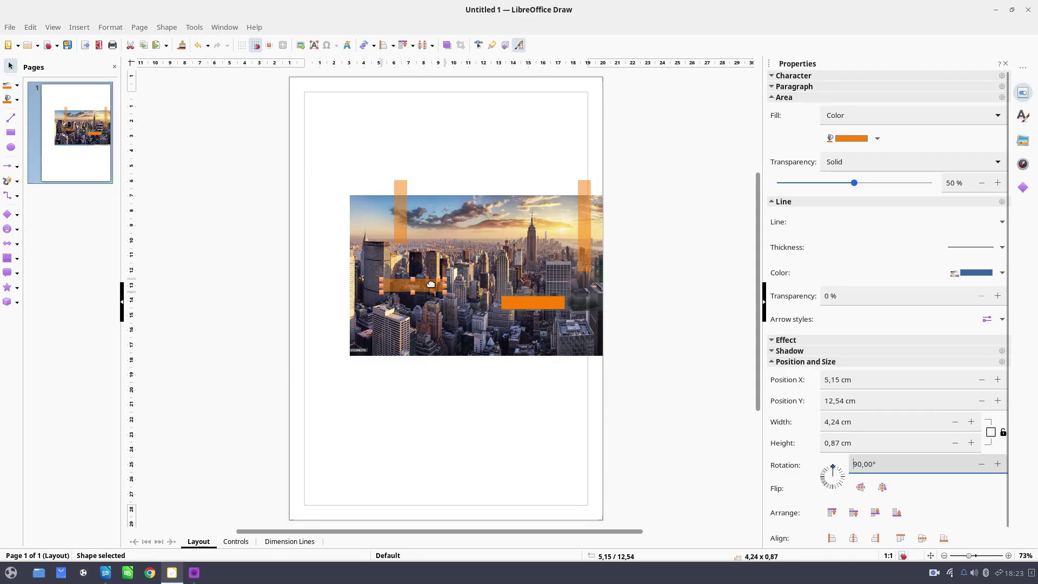
- Recolour the horizontal strip green and add green copies, one widened to 11,90 × 2,08 cm
{"action": "left_click", "coordinate": [877, 139]}
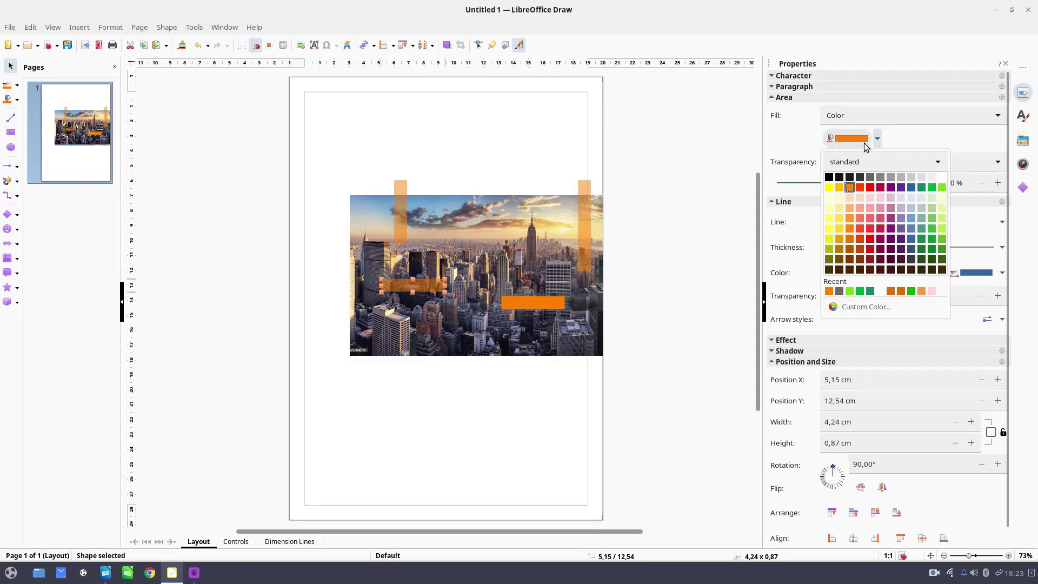
{"action": "left_click", "coordinate": [942, 188]}
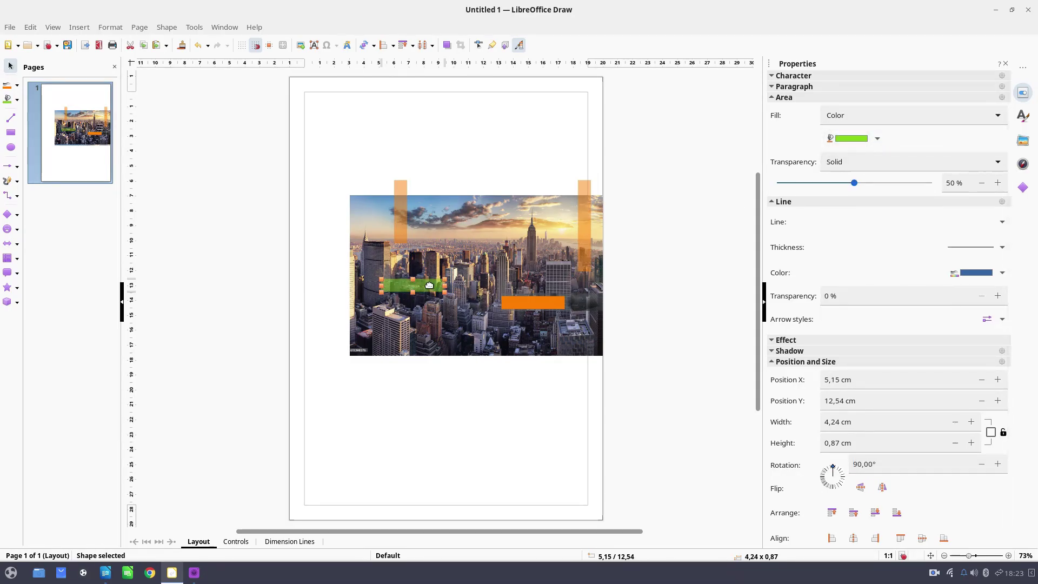
{"action": "left_click_drag", "start_coordinate": [429, 287], "coordinate": [590, 323]}
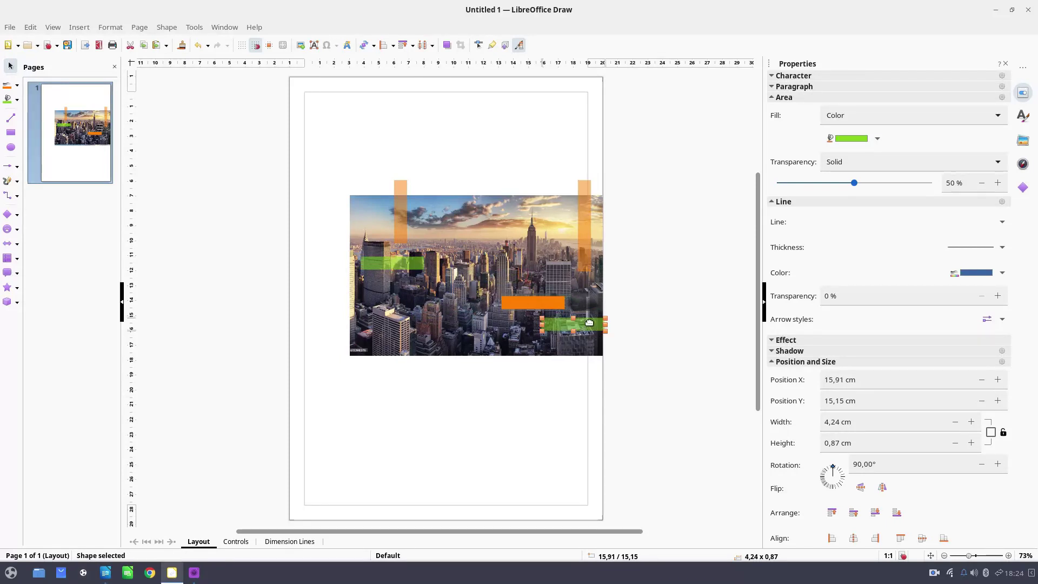
{"action": "left_click", "coordinate": [649, 294]}
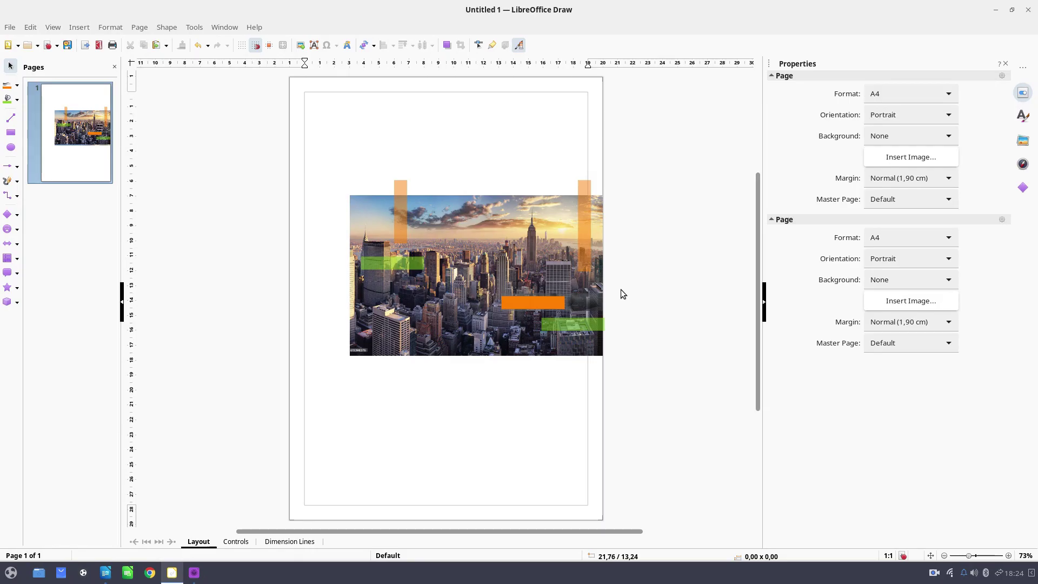
{"action": "left_click", "coordinate": [409, 264]}
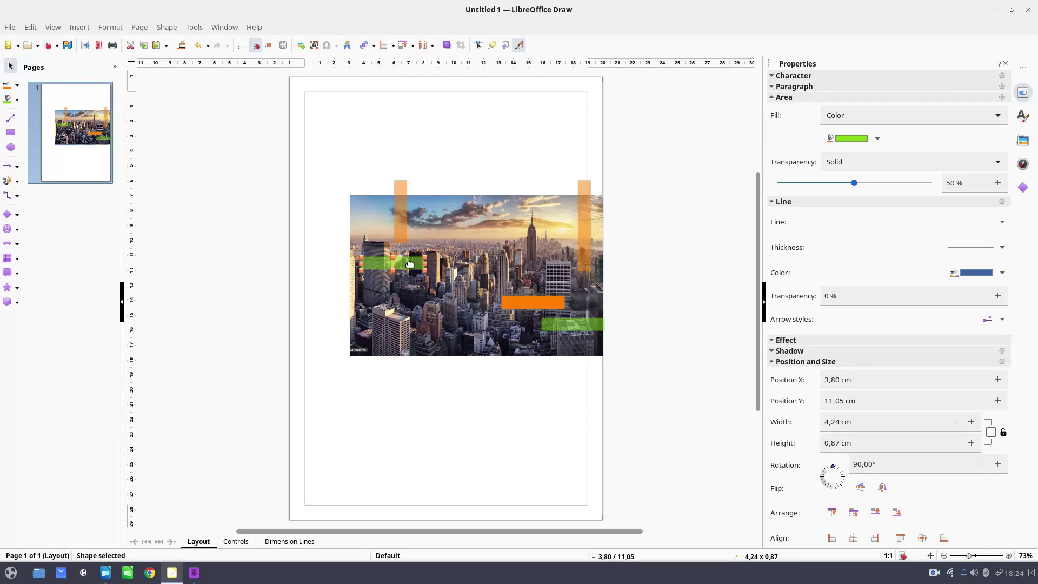
{"action": "left_click_drag", "start_coordinate": [409, 264], "coordinate": [525, 335]}
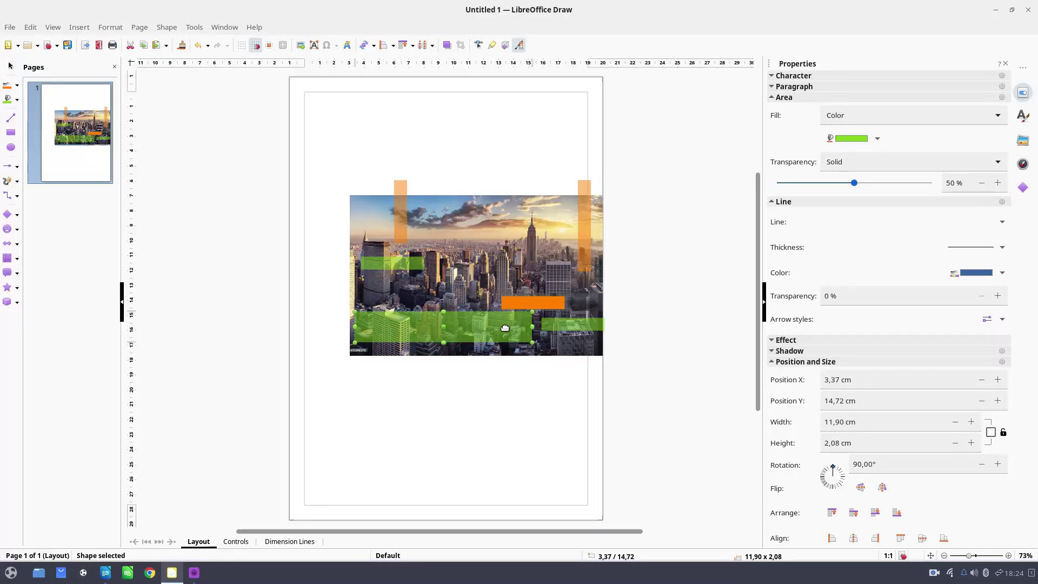
- Type 'A NEW PERSPECTIVE' into the wide green band, then reselect the band once the text renders sideways
{"action": "double_click", "coordinate": [505, 328]}
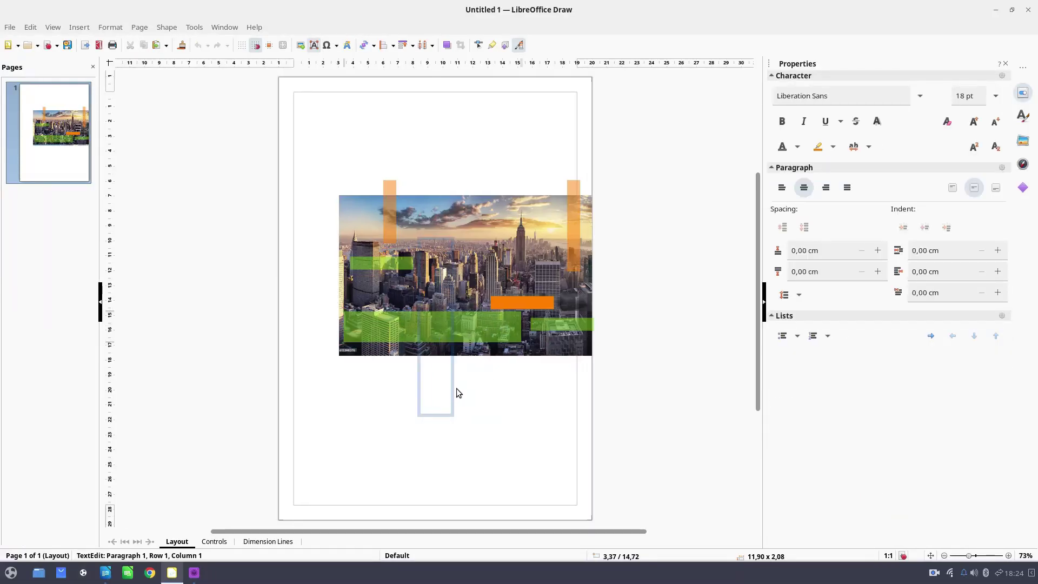
{"action": "type", "text": "A NEW"}
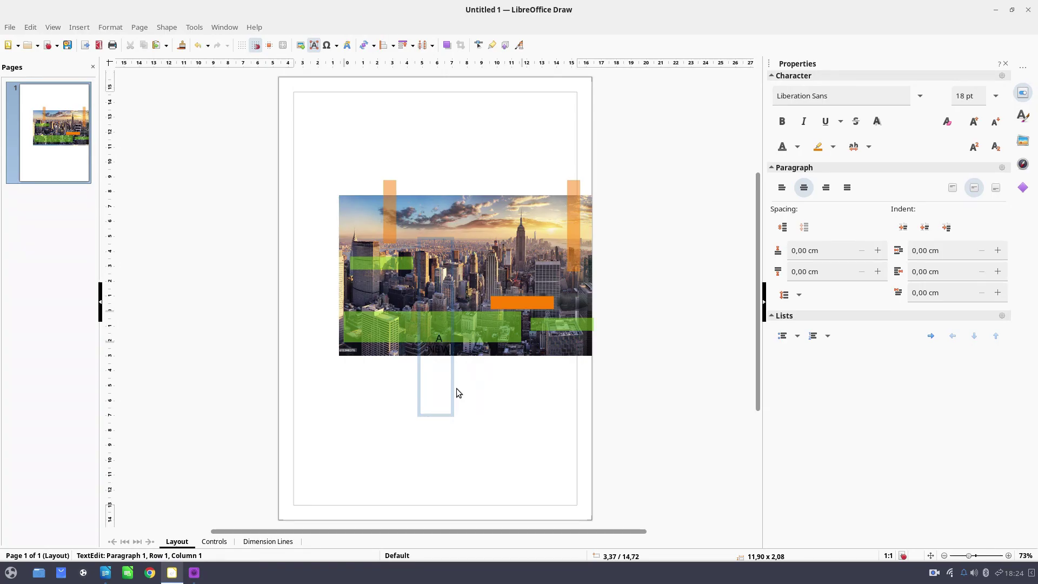
{"action": "type", "text": " PERSPE"}
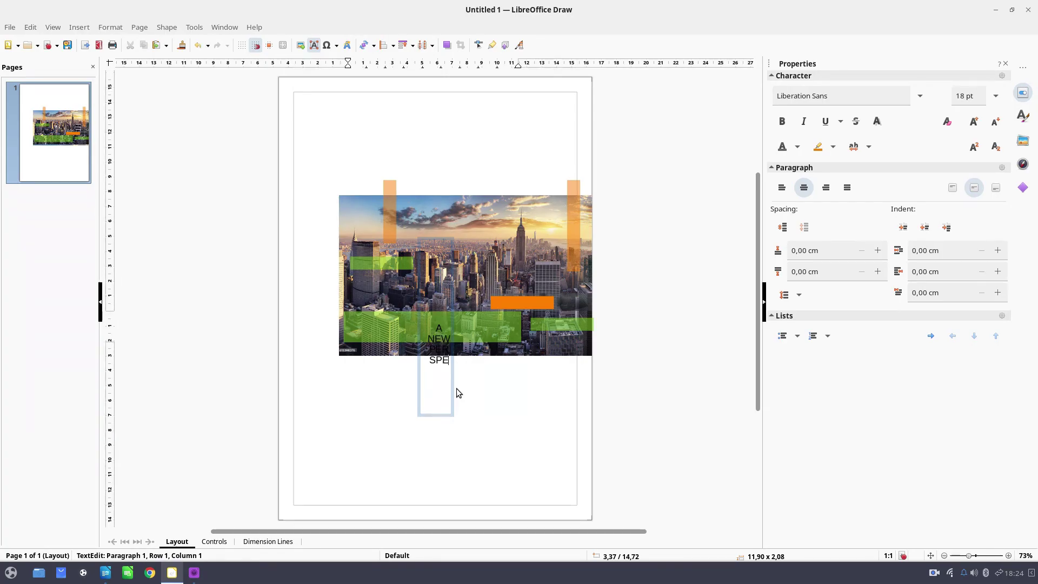
{"action": "type", "text": "CTV"}
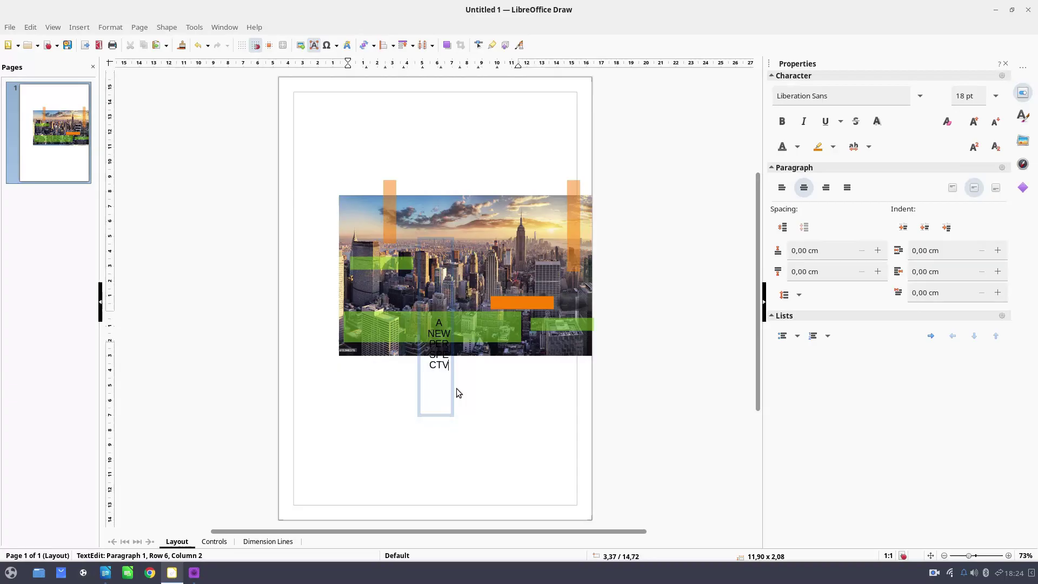
{"action": "key", "text": "BackSpace"}
{"action": "type", "text": "IVE"}
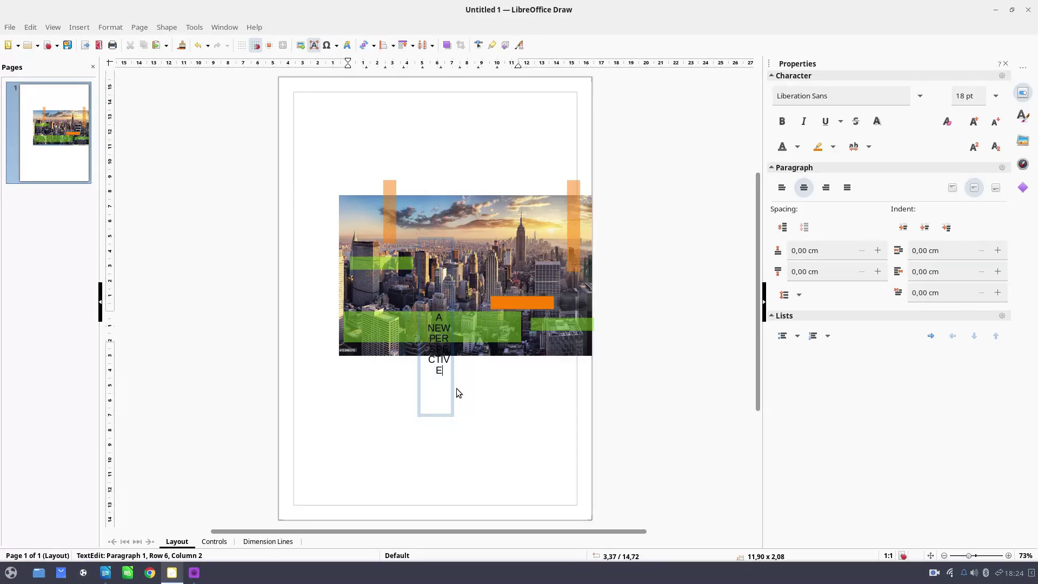
{"action": "left_click", "coordinate": [498, 390]}
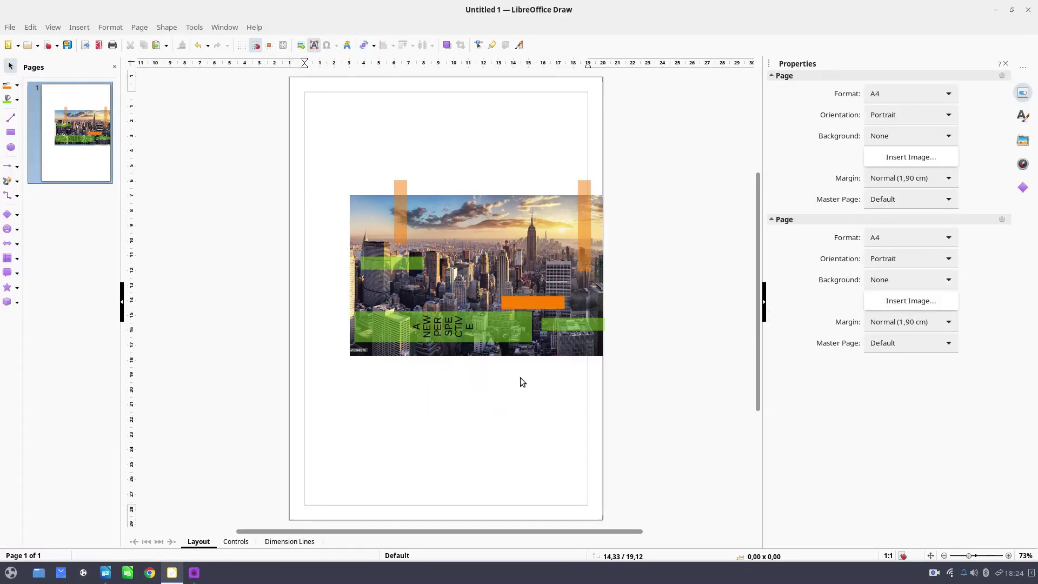
{"action": "left_click", "coordinate": [447, 333]}
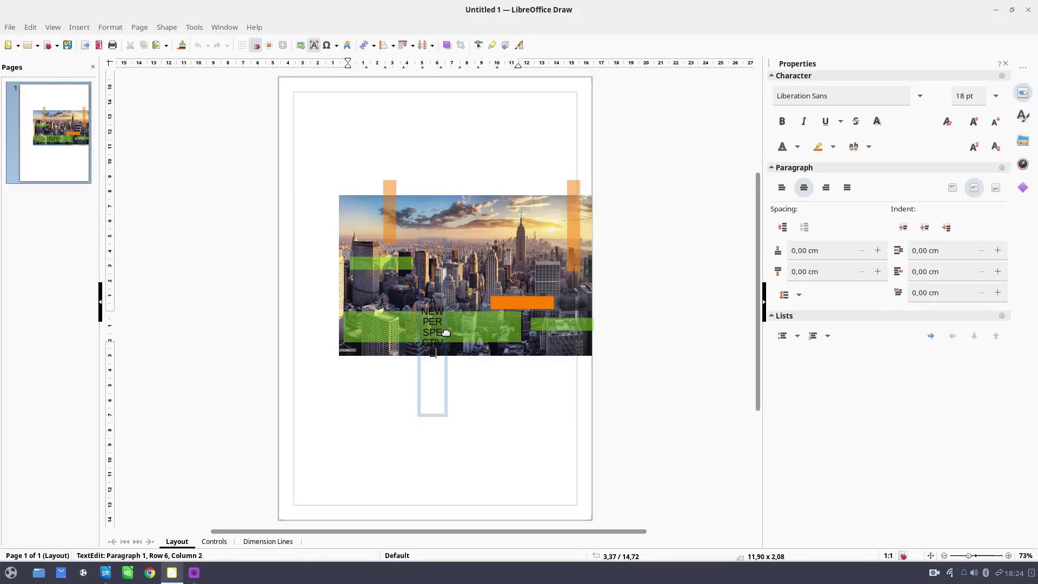
{"action": "key", "text": "Escape"}
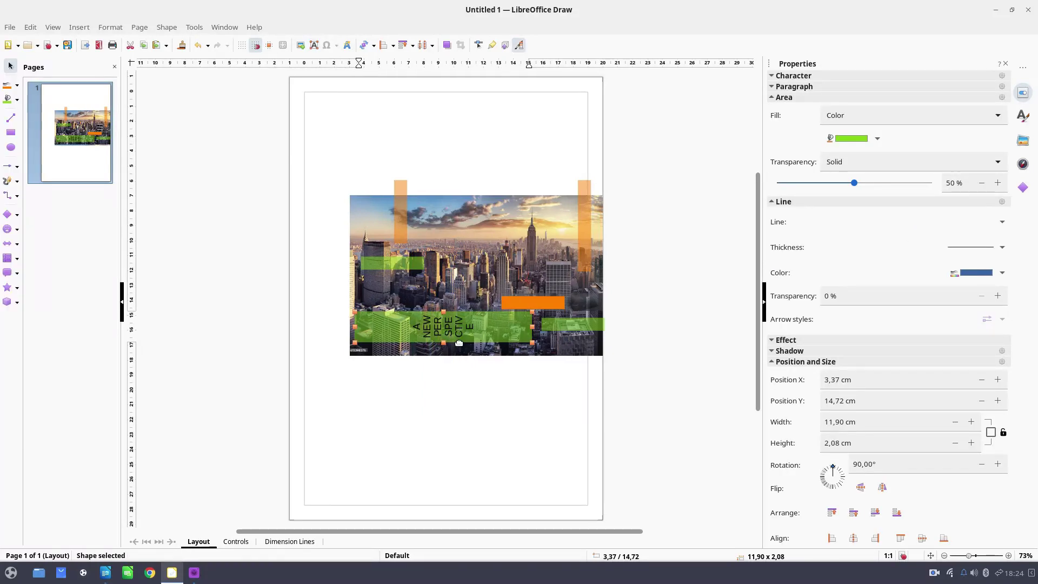
{"action": "left_click", "coordinate": [459, 343]}
- Delete the broken band and draw a new wide rectangle across the photo's bottom with the green strip's cloned formatting
{"action": "key", "text": "Delete"}
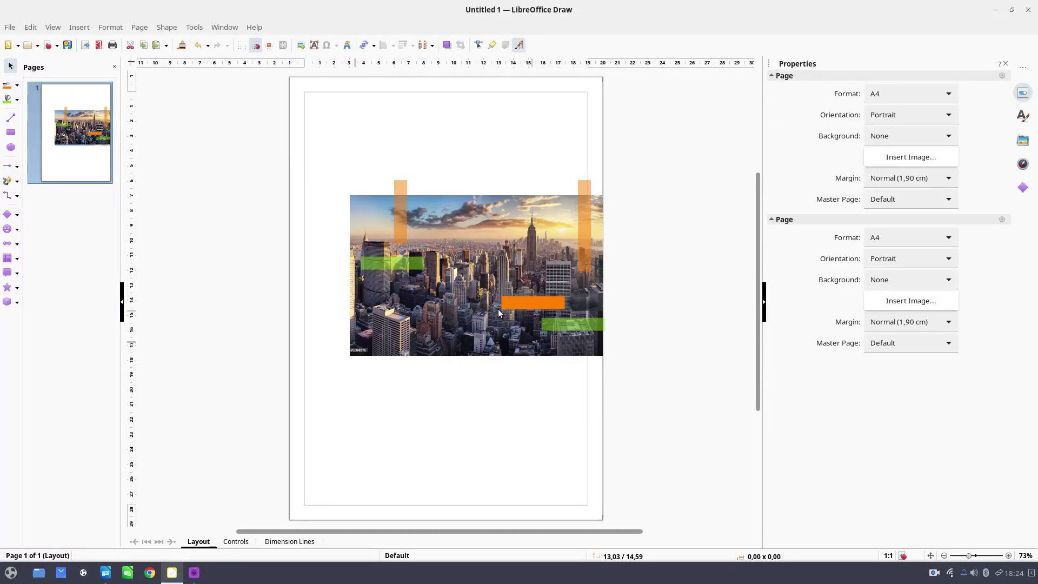
{"action": "left_click", "coordinate": [10, 132]}
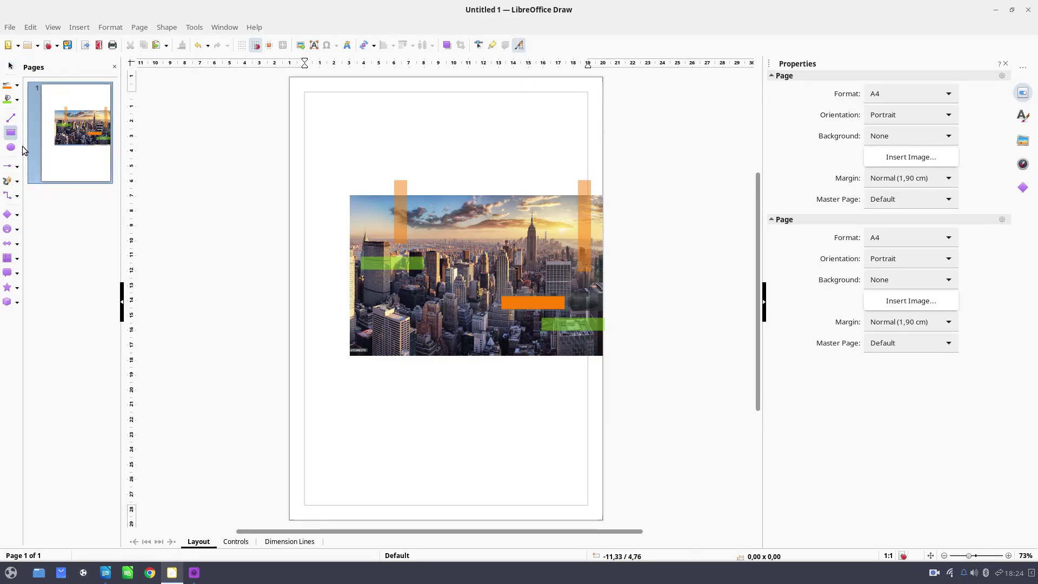
{"action": "left_click_drag", "start_coordinate": [357, 323], "coordinate": [532, 353]}
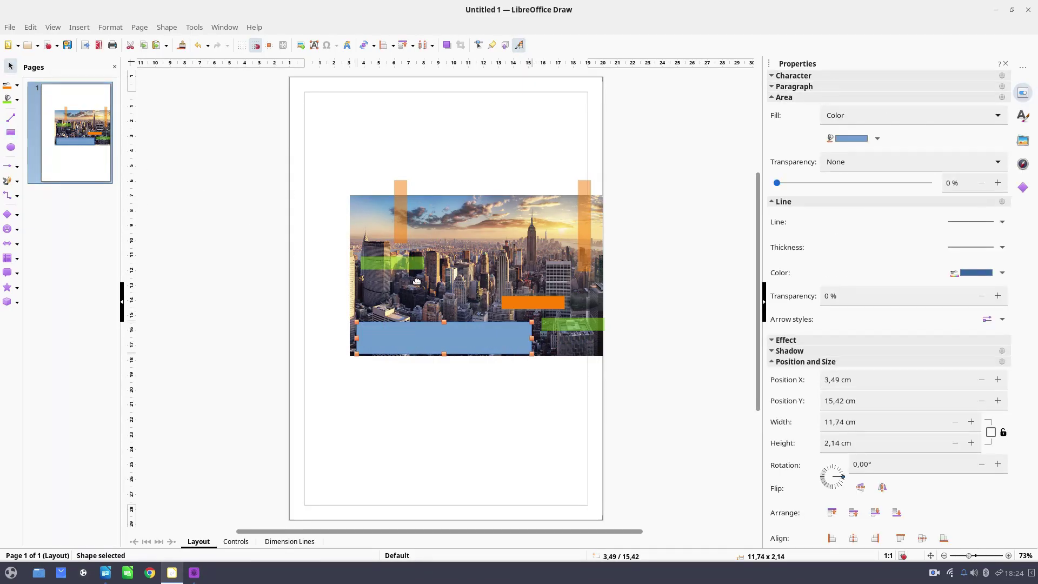
{"action": "left_click", "coordinate": [408, 264]}
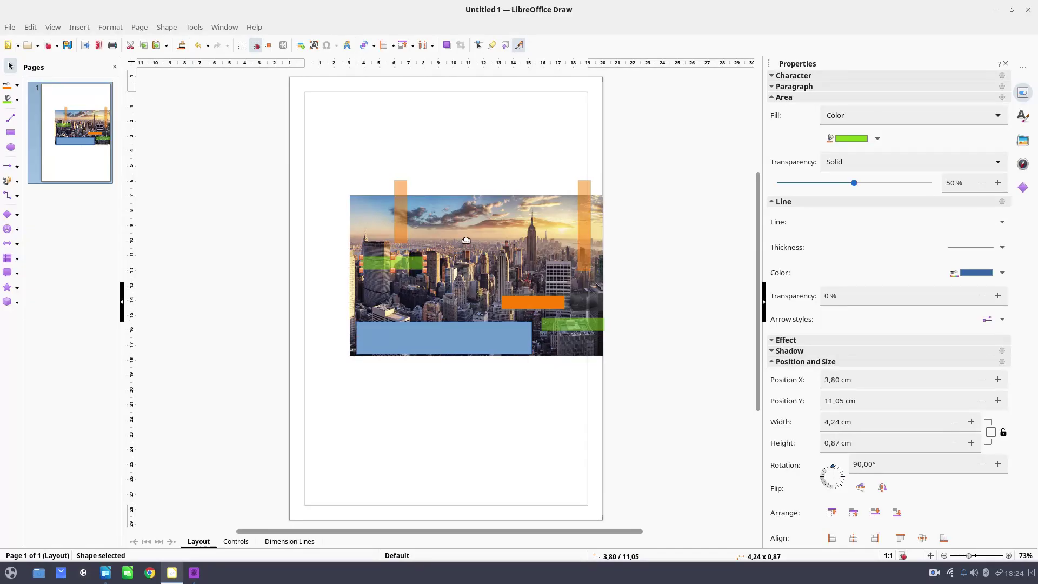
{"action": "left_click", "coordinate": [182, 45]}
{"action": "left_click", "coordinate": [419, 337]}
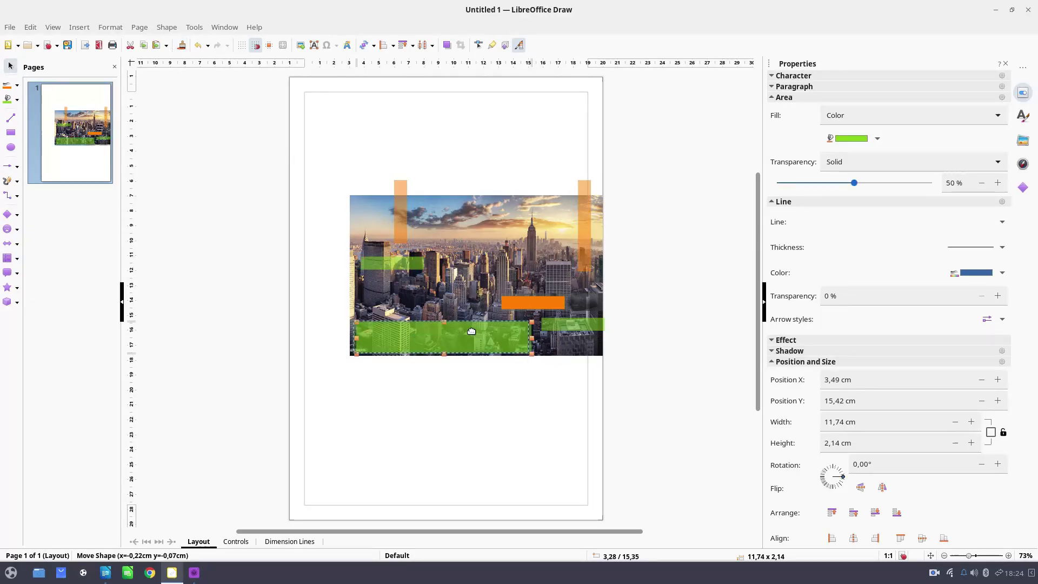
- Type 'A NEW PERSPECTIVE' into the new green band in bold 28 pt
{"action": "double_click", "coordinate": [462, 336]}
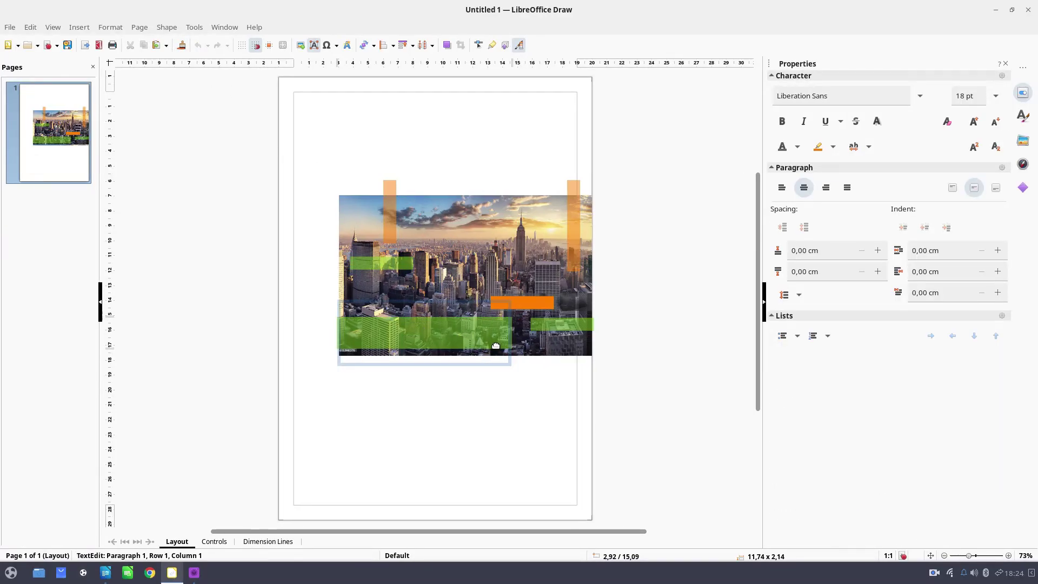
{"action": "type", "text": "A NEW"}
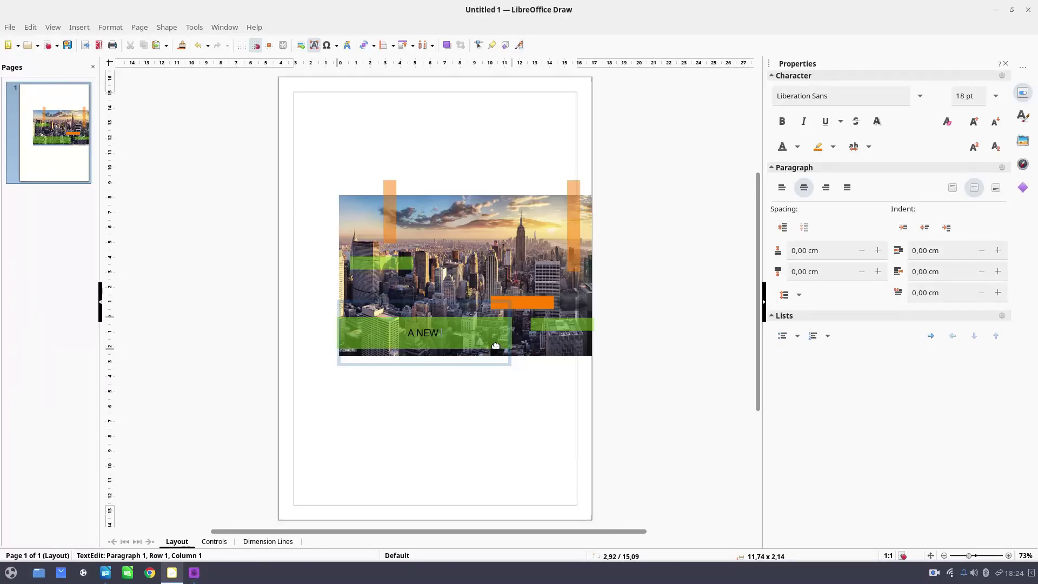
{"action": "type", "text": " PERSPECTIVE"}
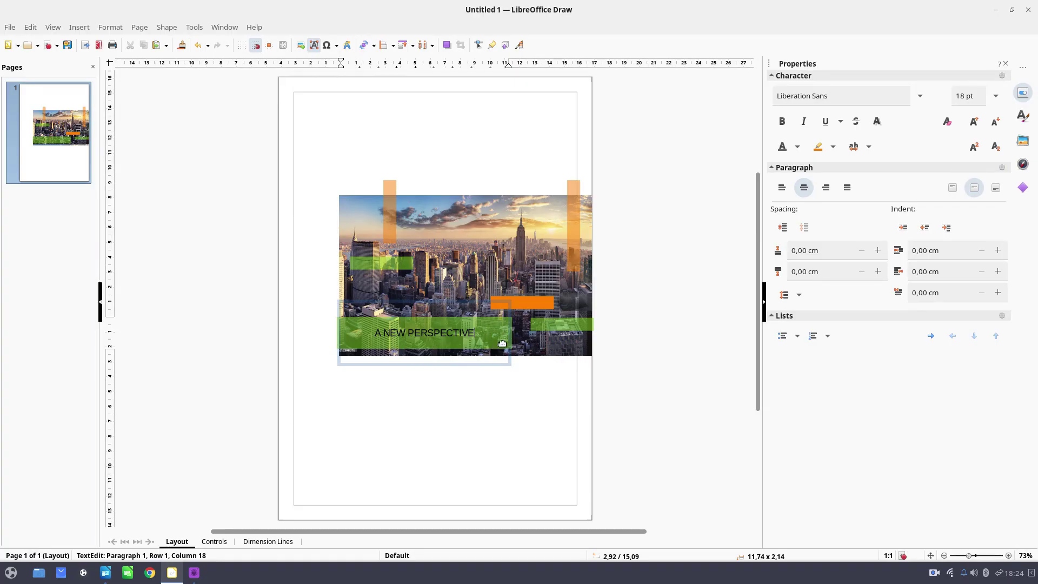
{"action": "key", "text": "ctrl+a"}
{"action": "left_click", "coordinate": [974, 121]}
{"action": "left_click", "coordinate": [974, 121]}
{"action": "left_click", "coordinate": [973, 121]}
{"action": "left_click", "coordinate": [974, 121]}
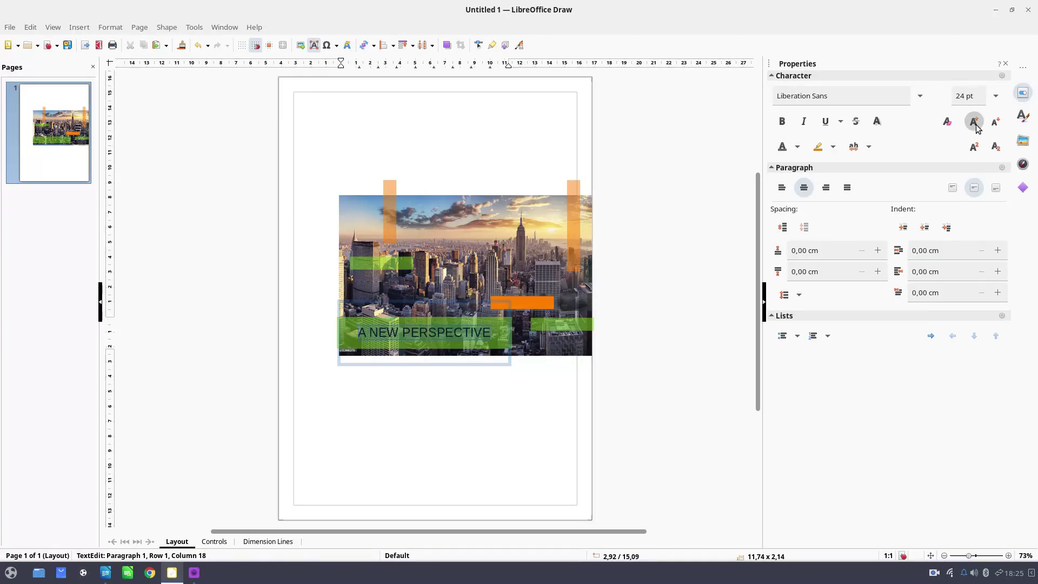
{"action": "left_click", "coordinate": [973, 121]}
{"action": "left_click", "coordinate": [973, 121]}
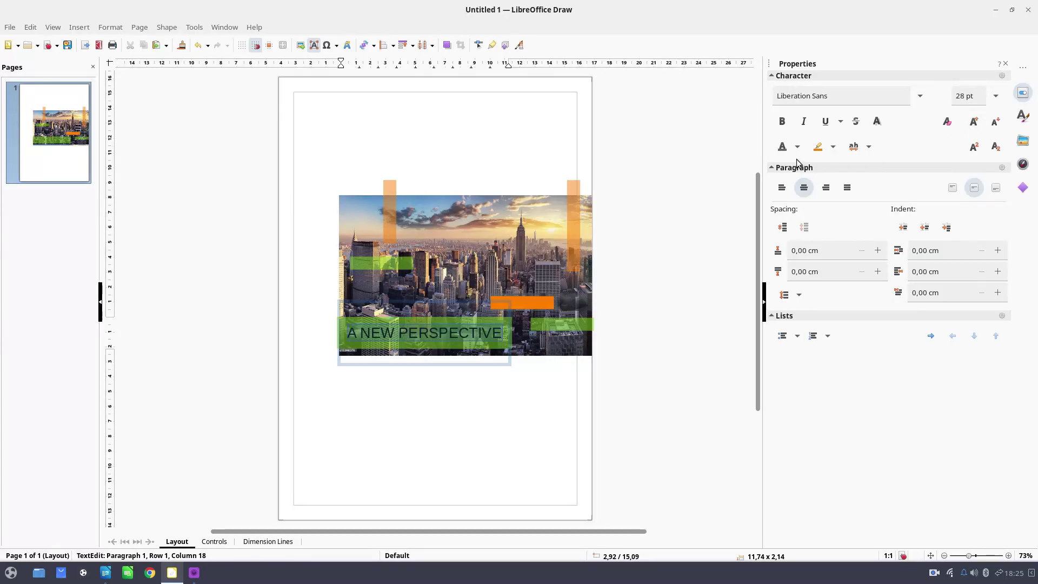
{"action": "left_click", "coordinate": [782, 122]}
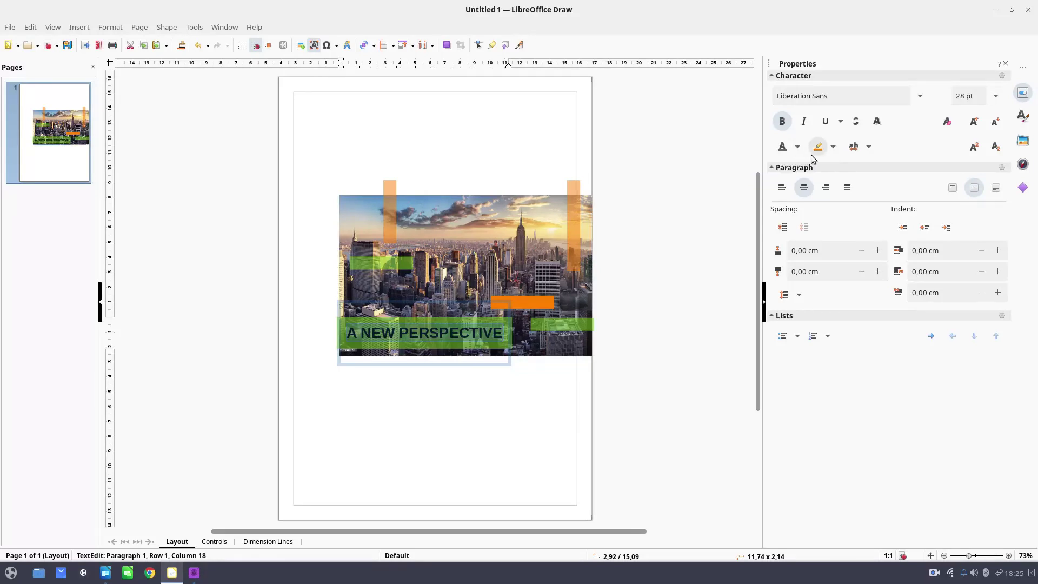
- Make the title text white and nudge its box slightly right and down
{"action": "left_click", "coordinate": [798, 146]}
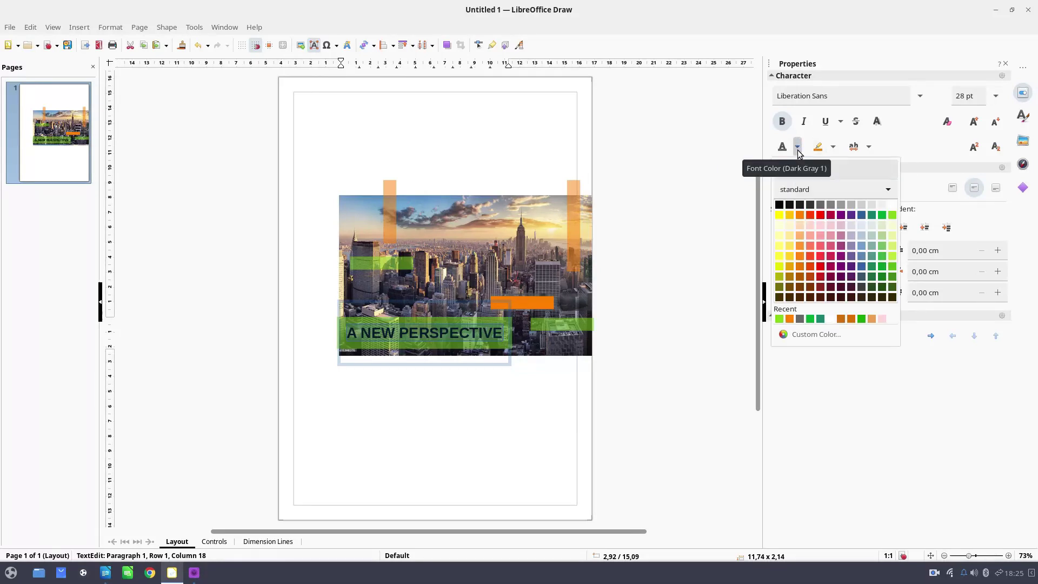
{"action": "left_click", "coordinate": [810, 215]}
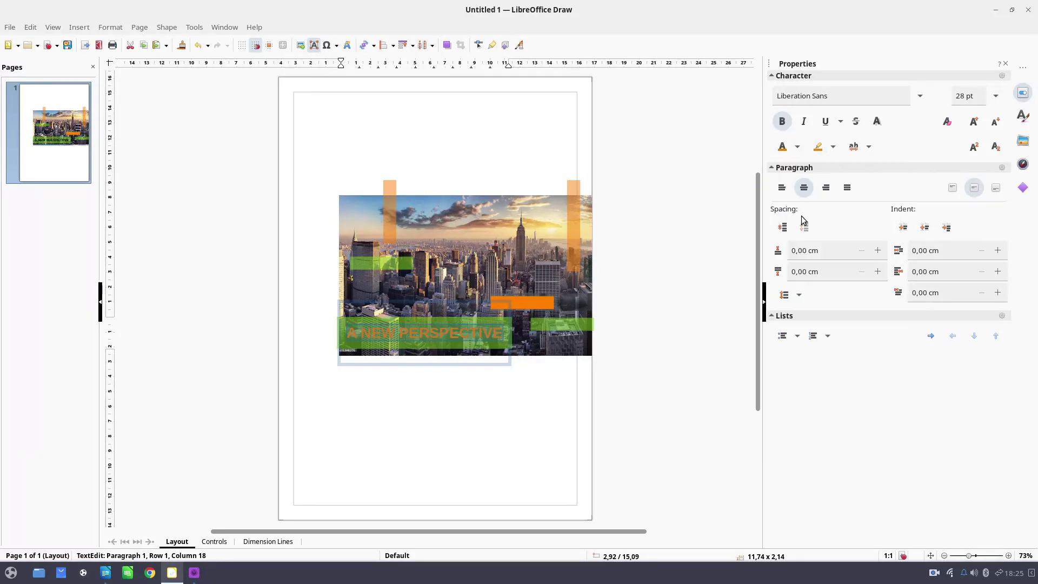
{"action": "left_click", "coordinate": [796, 146]}
{"action": "left_click", "coordinate": [887, 209]}
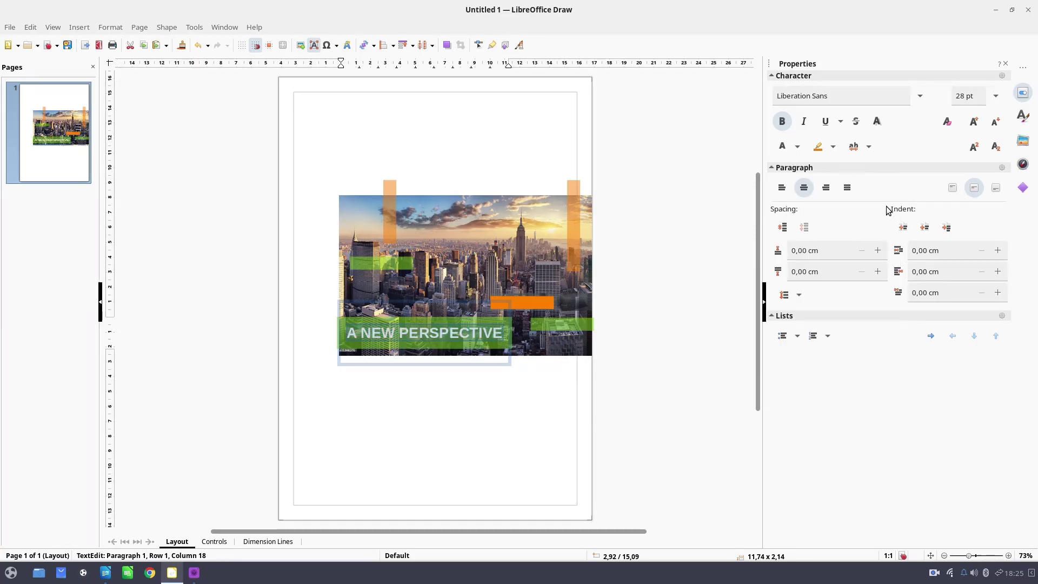
{"action": "left_click", "coordinate": [690, 223]}
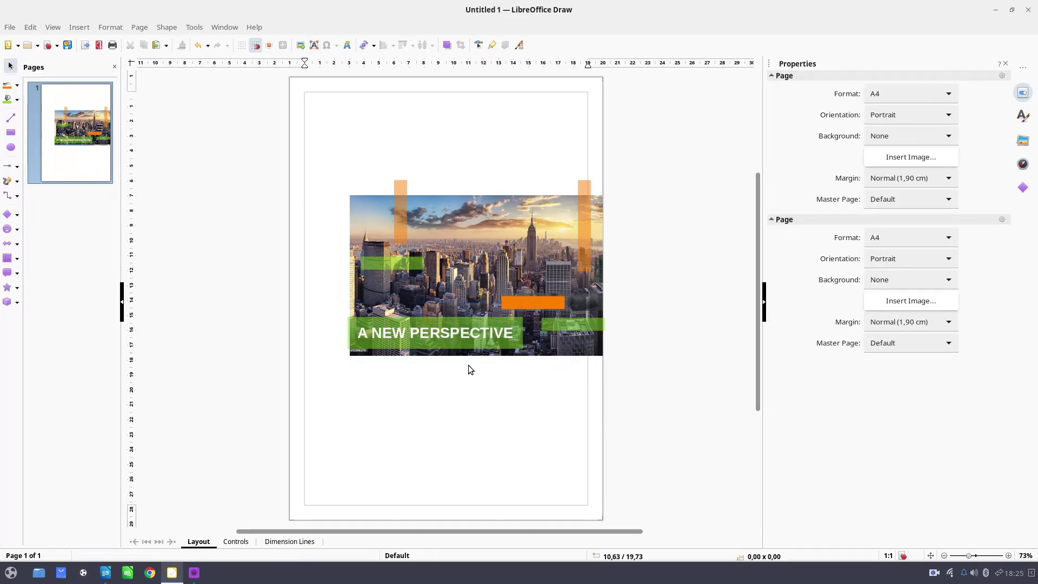
{"action": "left_click", "coordinate": [468, 344]}
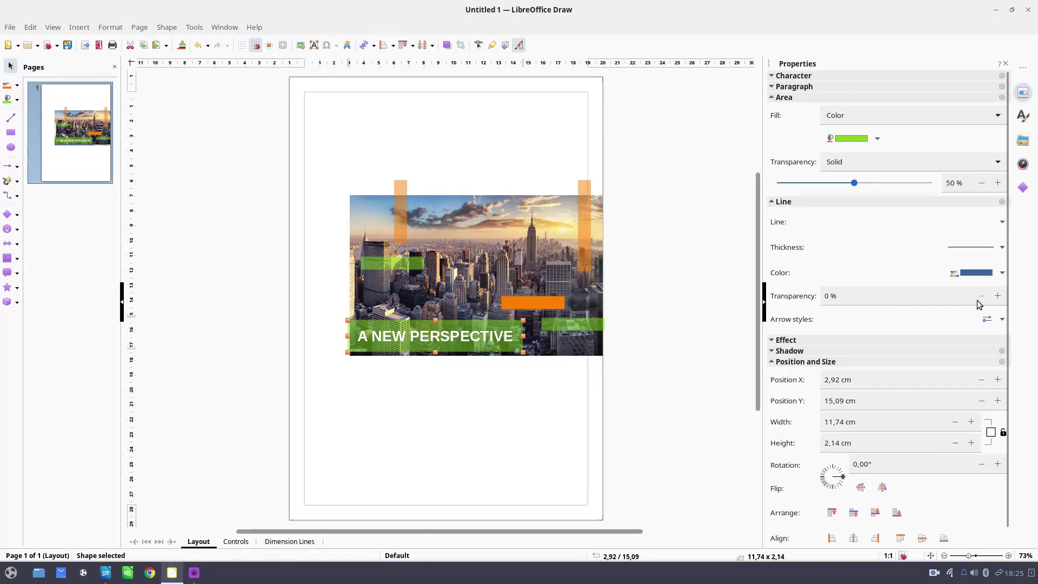
{"action": "key", "text": "Right"}
{"action": "key", "text": "Right"}
{"action": "key", "text": "Right"}
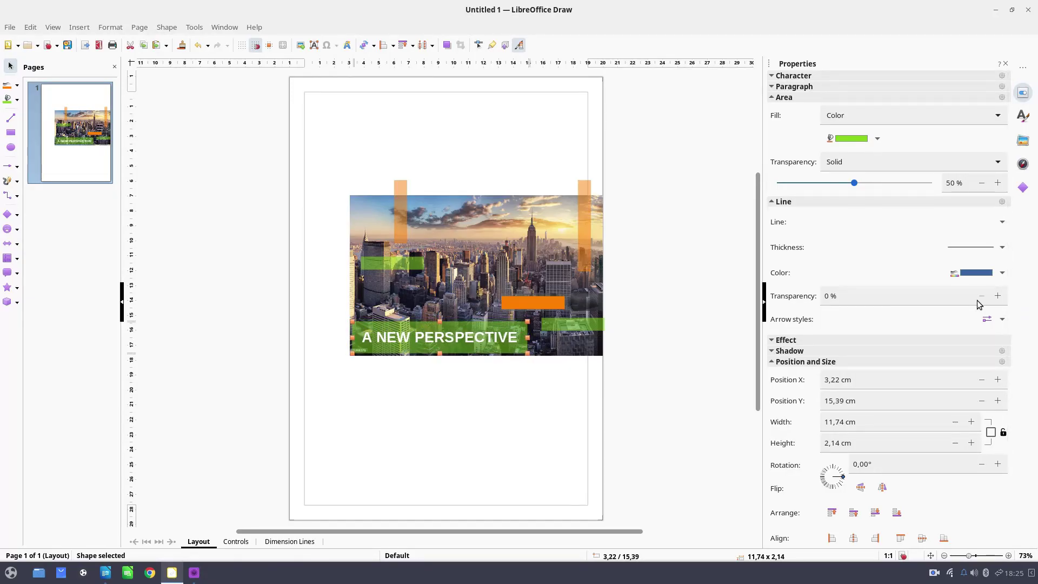
{"action": "left_click", "coordinate": [660, 299]}
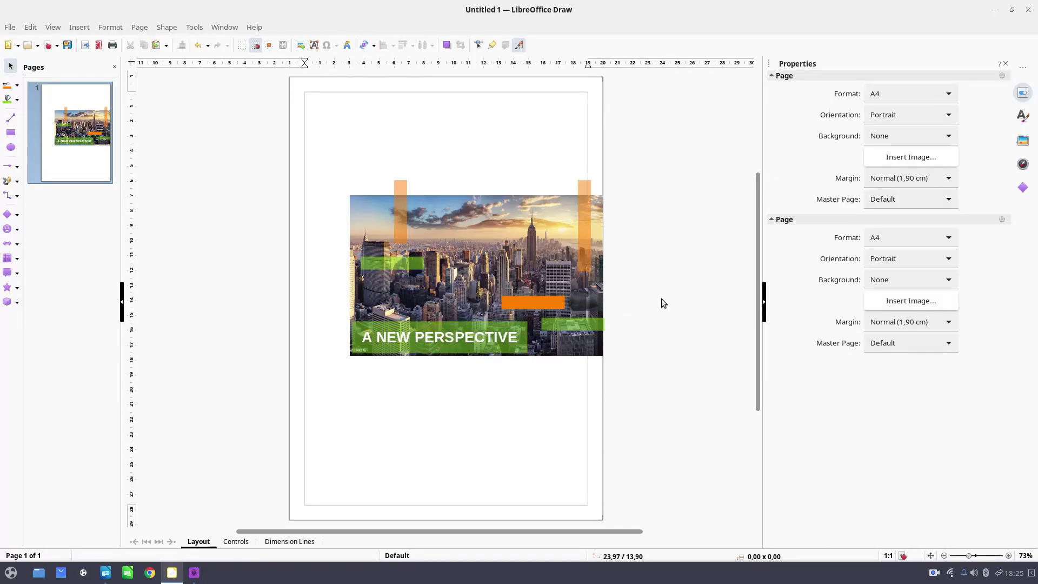
- Draw a 4,06 × 29,70 cm bar down the page's left edge with the orange bar's formatting and no transparency
{"action": "left_click", "coordinate": [11, 132]}
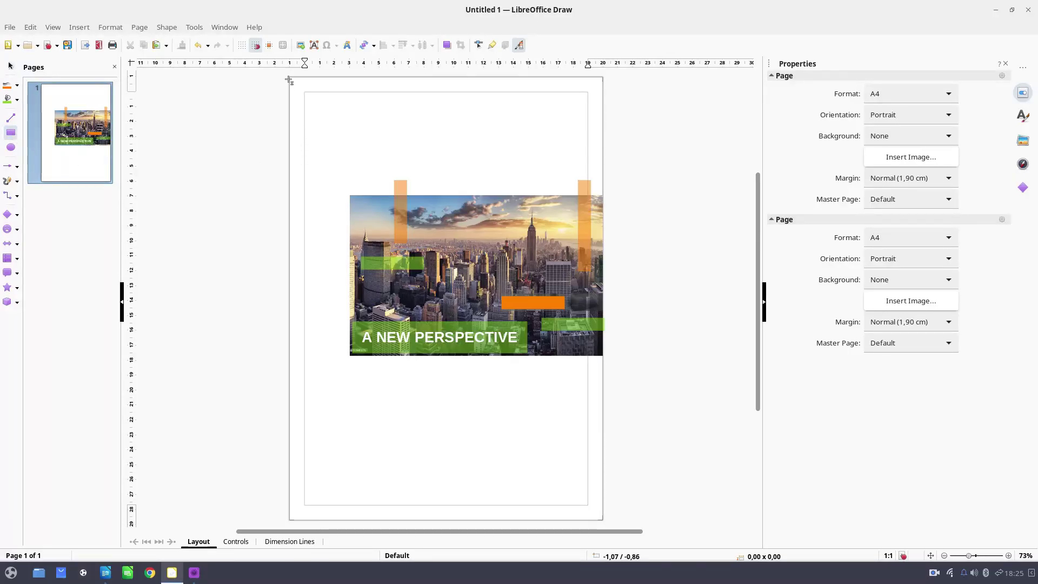
{"action": "mouse_move", "coordinate": [289, 79]}
{"action": "left_mouse_down"}
{"action": "mouse_move", "coordinate": [325, 150]}
{"action": "mouse_move", "coordinate": [362, 394]}
{"action": "mouse_move", "coordinate": [341, 524]}
{"action": "mouse_move", "coordinate": [350, 518]}
{"action": "left_mouse_up"}
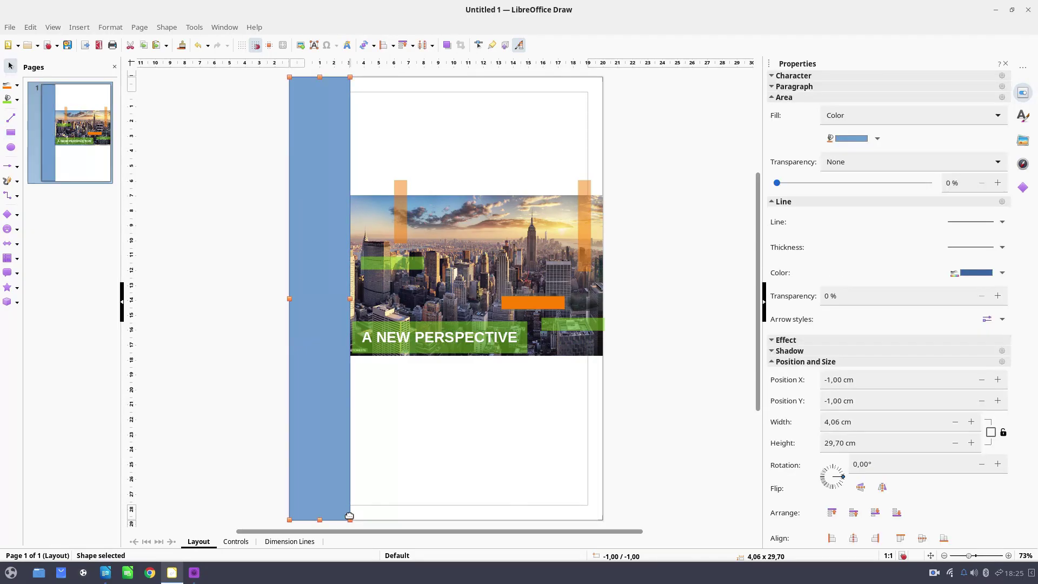
{"action": "left_click", "coordinate": [582, 239]}
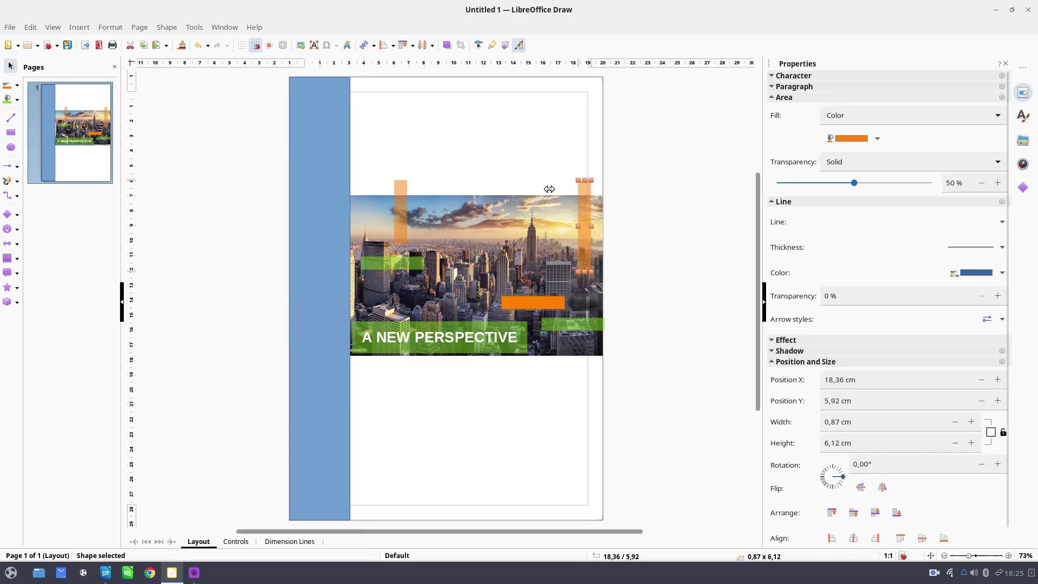
{"action": "left_click", "coordinate": [182, 45]}
{"action": "left_click", "coordinate": [314, 155]}
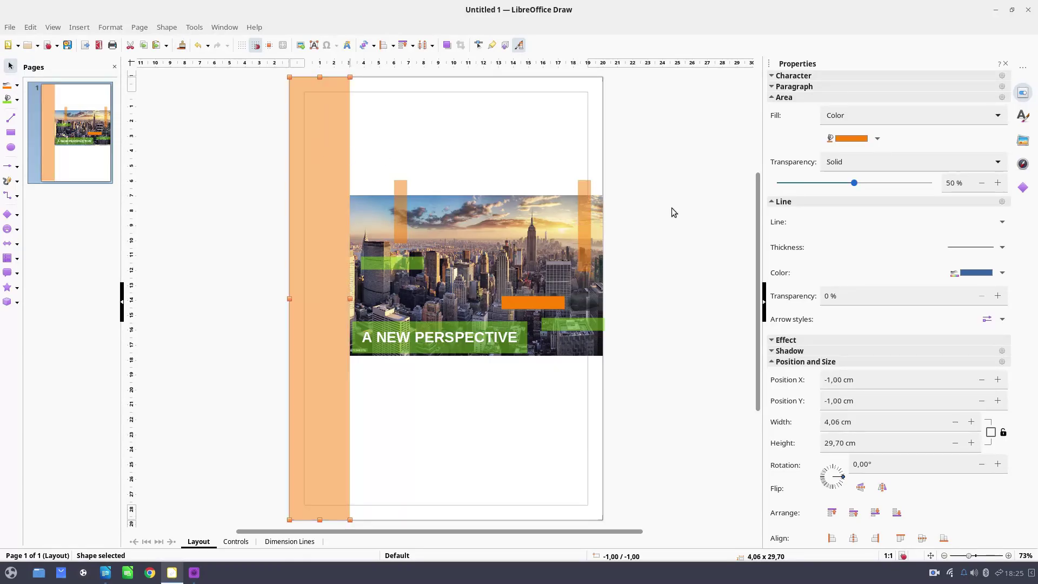
{"action": "left_click", "coordinate": [840, 161]}
{"action": "left_click", "coordinate": [838, 174]}
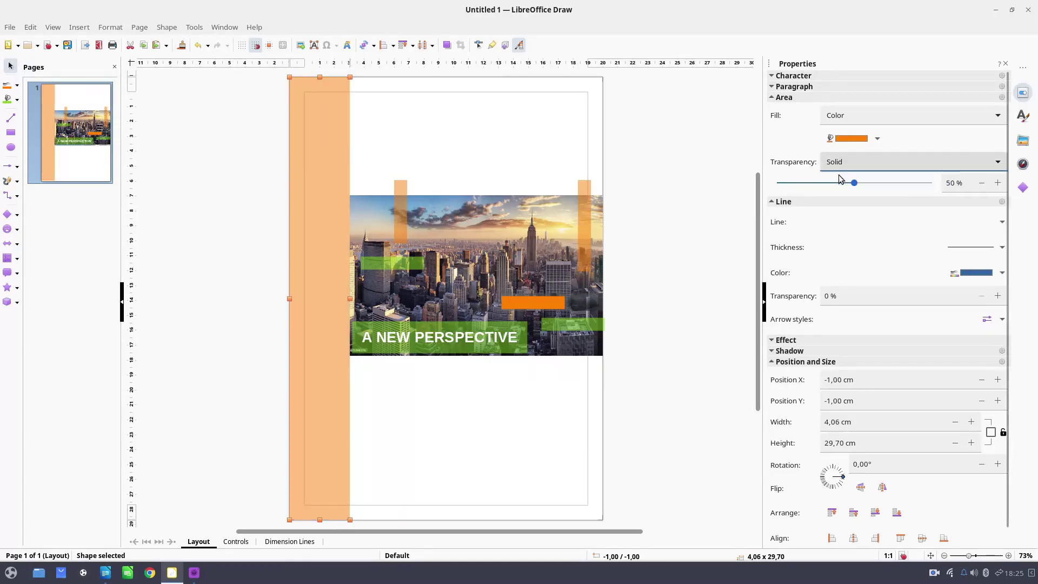
{"action": "left_click", "coordinate": [680, 124]}
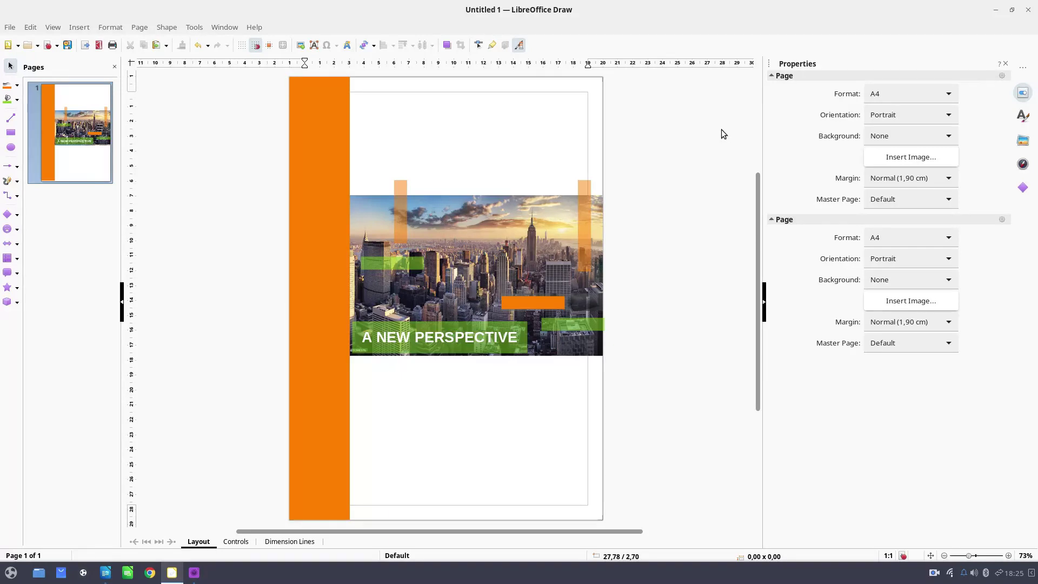
- Draw a 17,36 × 2,86 cm band above the photo with the green bar's formatting and no transparency
{"action": "left_click", "coordinate": [11, 132]}
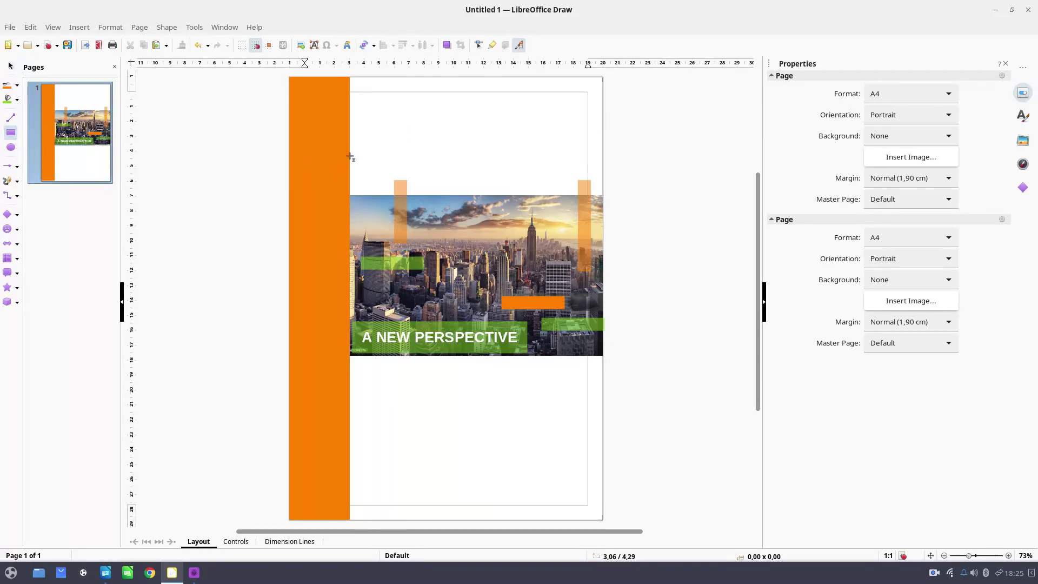
{"action": "left_click_drag", "start_coordinate": [351, 157], "coordinate": [609, 198]}
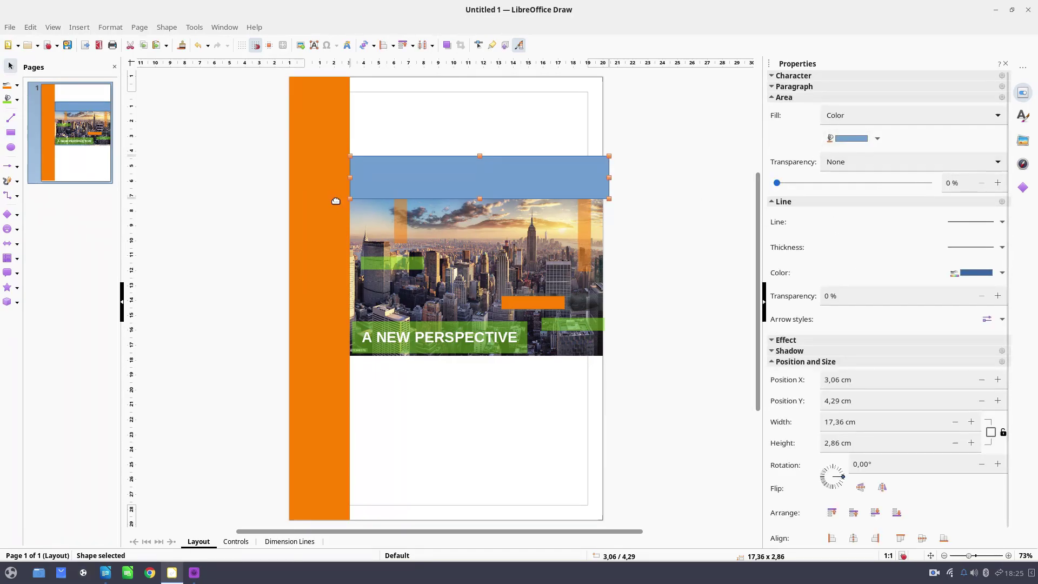
{"action": "left_click", "coordinate": [403, 262]}
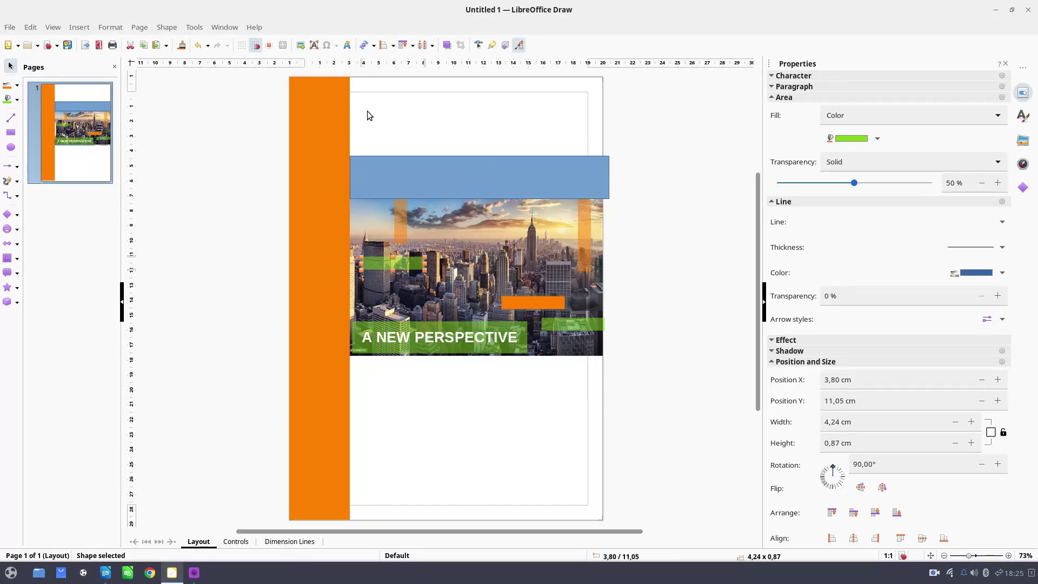
{"action": "left_click", "coordinate": [181, 45]}
{"action": "left_click", "coordinate": [458, 174]}
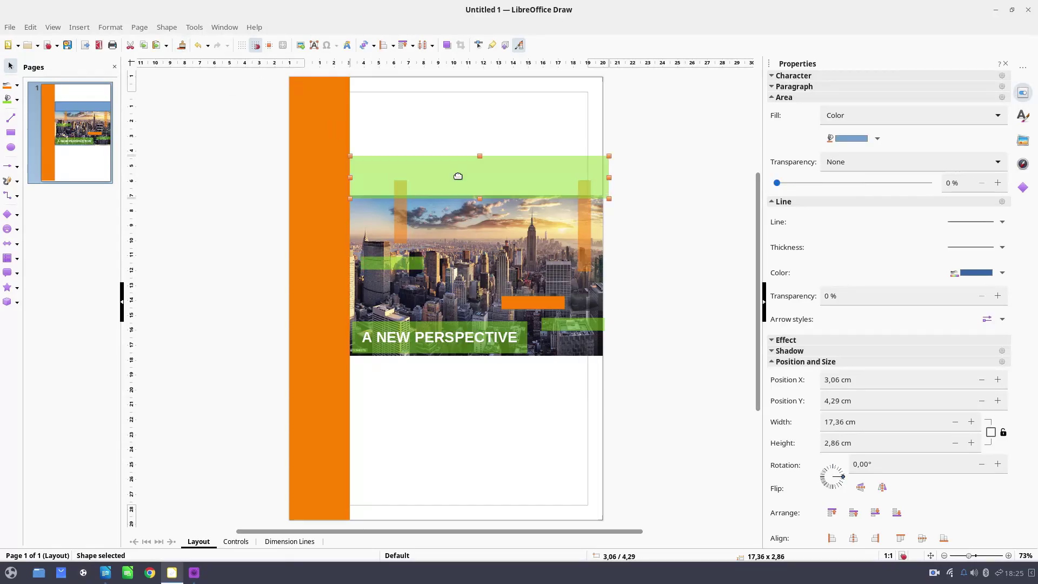
{"action": "left_click", "coordinate": [855, 168]}
{"action": "left_click", "coordinate": [854, 174]}
{"action": "left_click", "coordinate": [678, 141]}
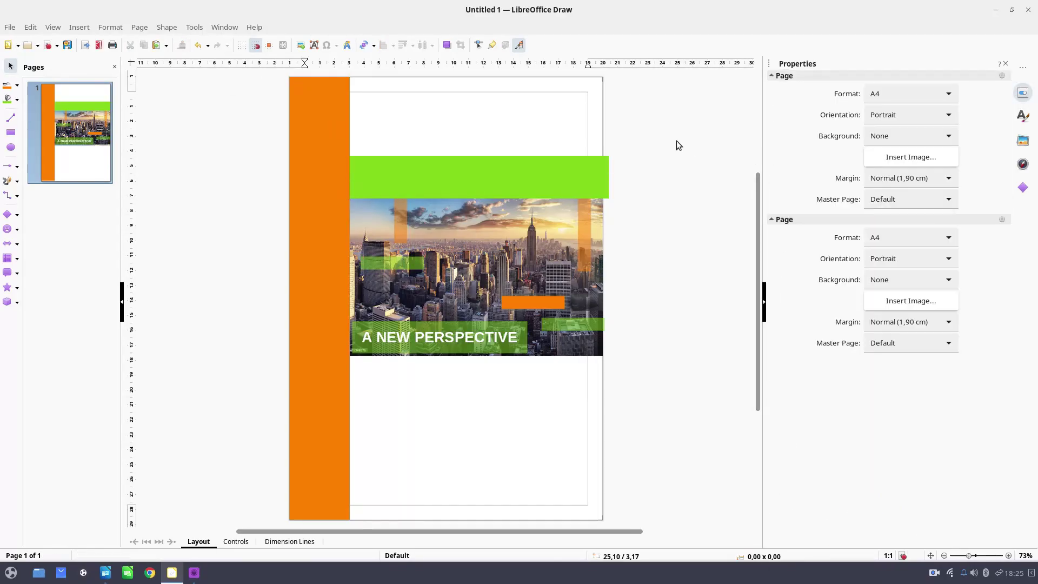
{"action": "left_click", "coordinate": [594, 171]}
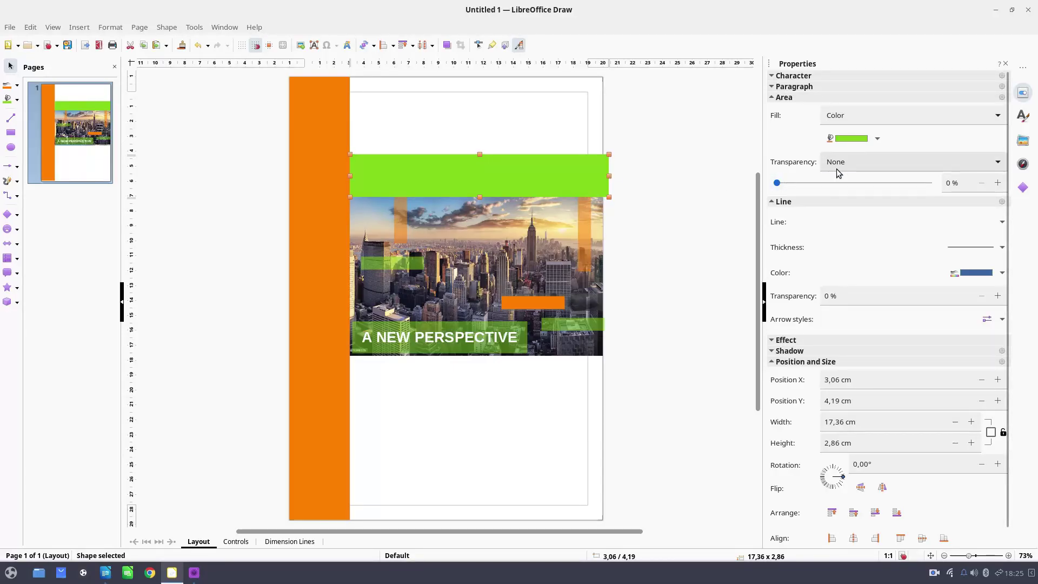
{"action": "left_click", "coordinate": [655, 163]}
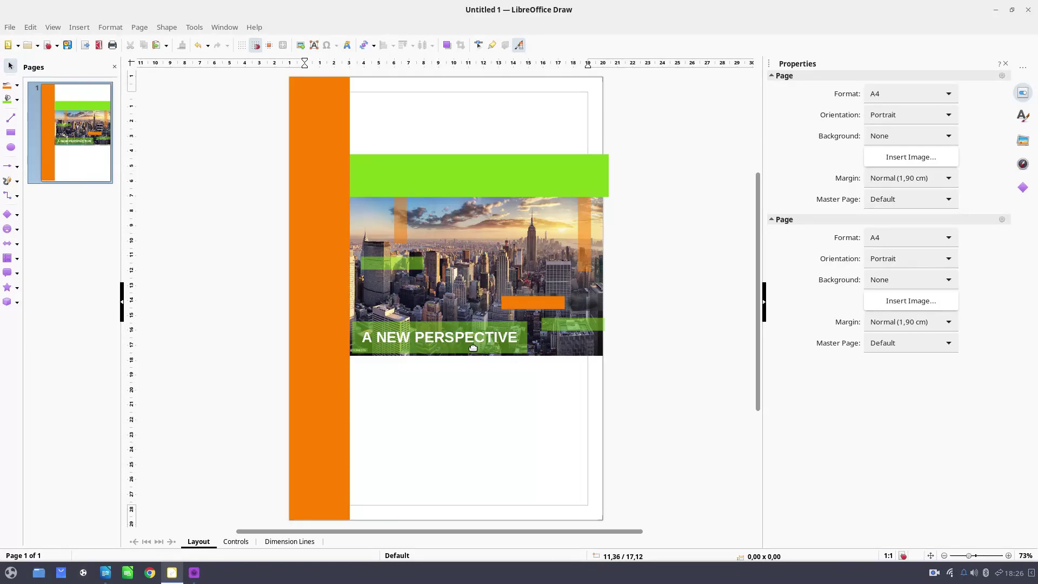
- Replace the small orange spine rectangle with a new orange box placed lower on the city photo
{"action": "double_click", "coordinate": [523, 301]}
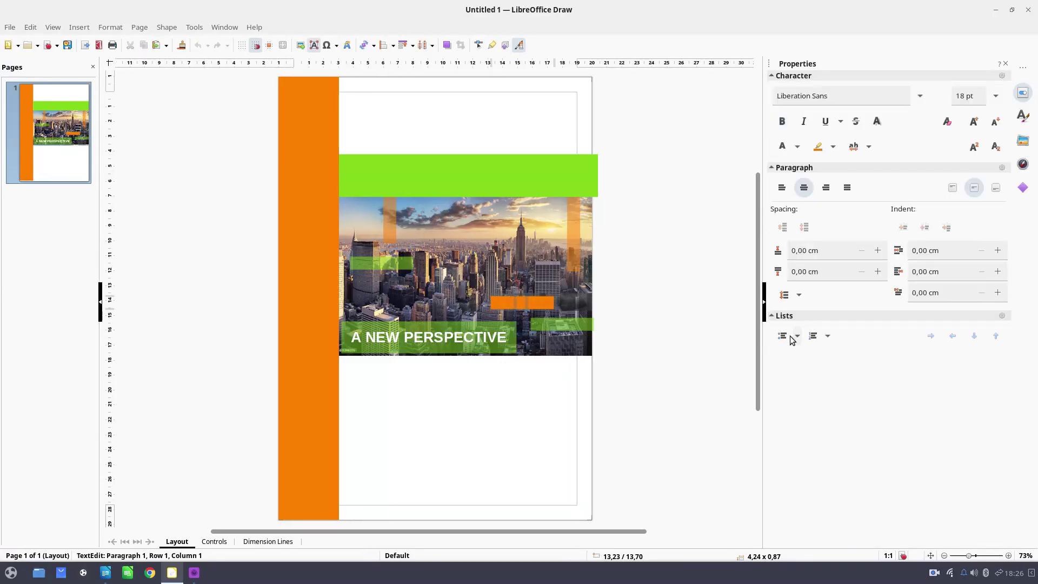
{"action": "key", "text": "Escape"}
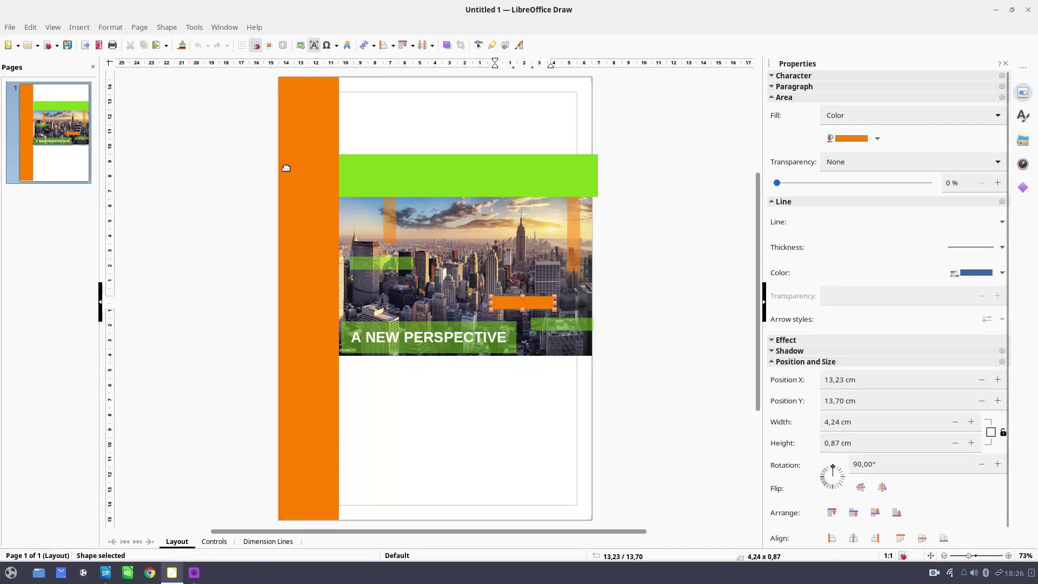
{"action": "left_click", "coordinate": [127, 161]}
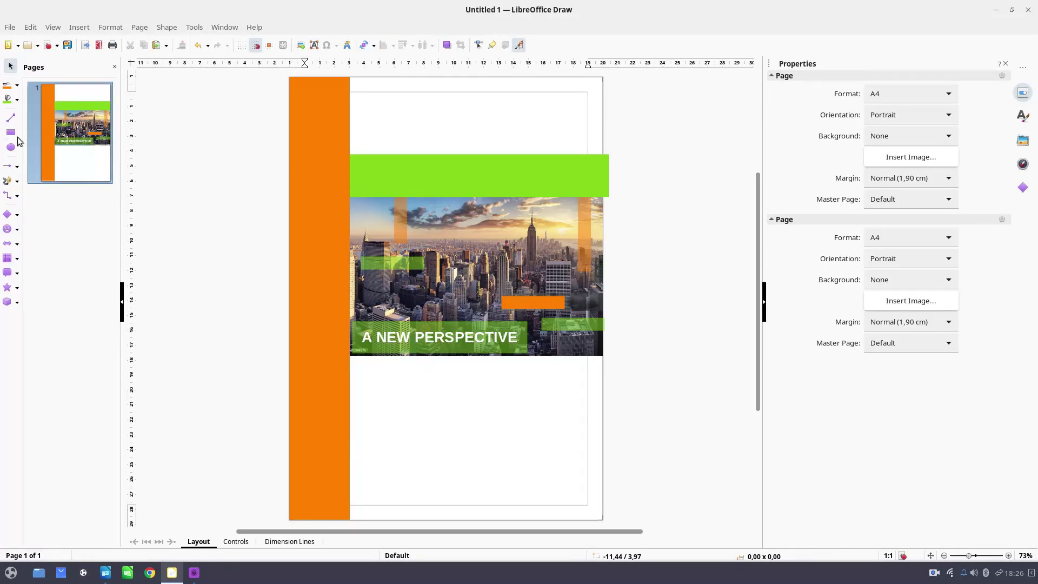
{"action": "left_click_drag", "start_coordinate": [464, 266], "coordinate": [535, 286]}
{"action": "left_click", "coordinate": [523, 307]}
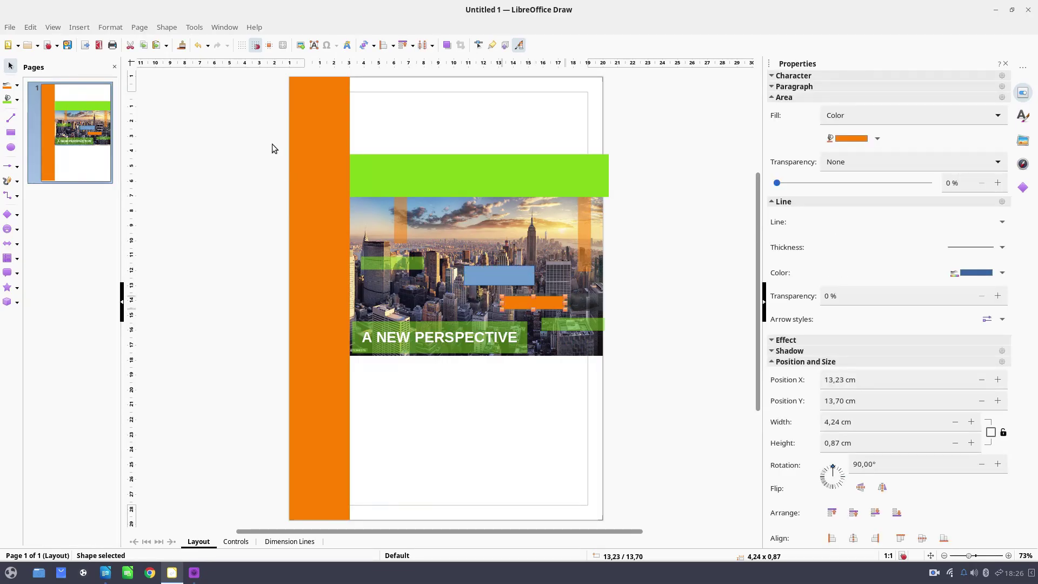
{"action": "left_click", "coordinate": [181, 45]}
{"action": "left_click", "coordinate": [510, 277]}
{"action": "left_click", "coordinate": [517, 306]}
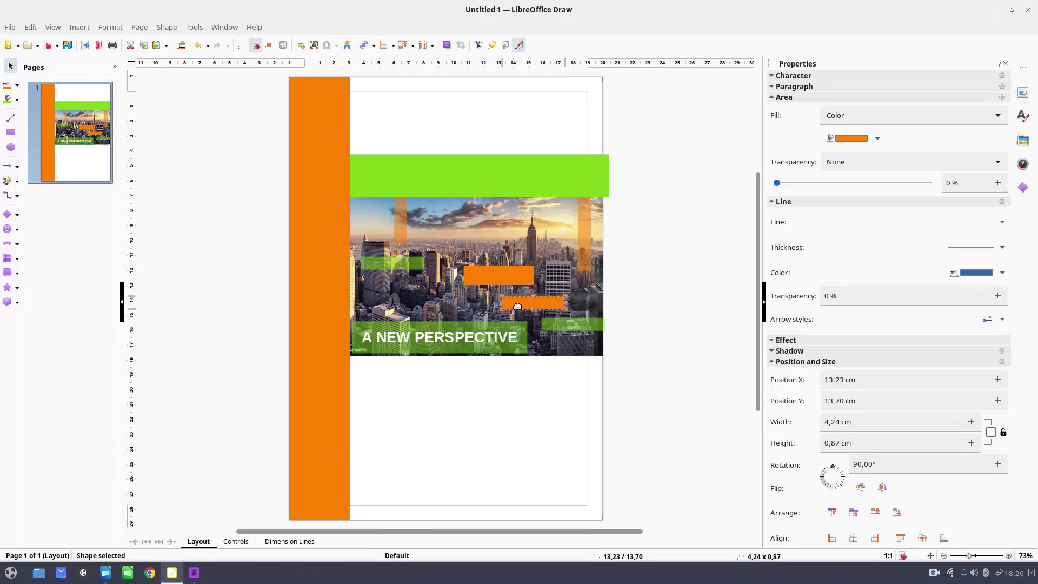
{"action": "key", "text": "Delete"}
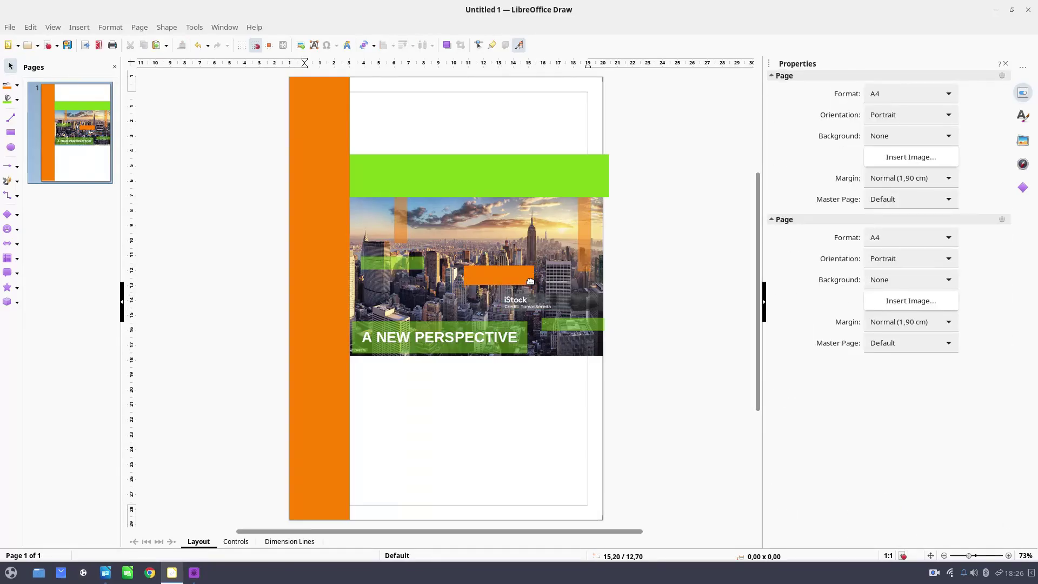
{"action": "left_click_drag", "start_coordinate": [516, 276], "coordinate": [542, 303]}
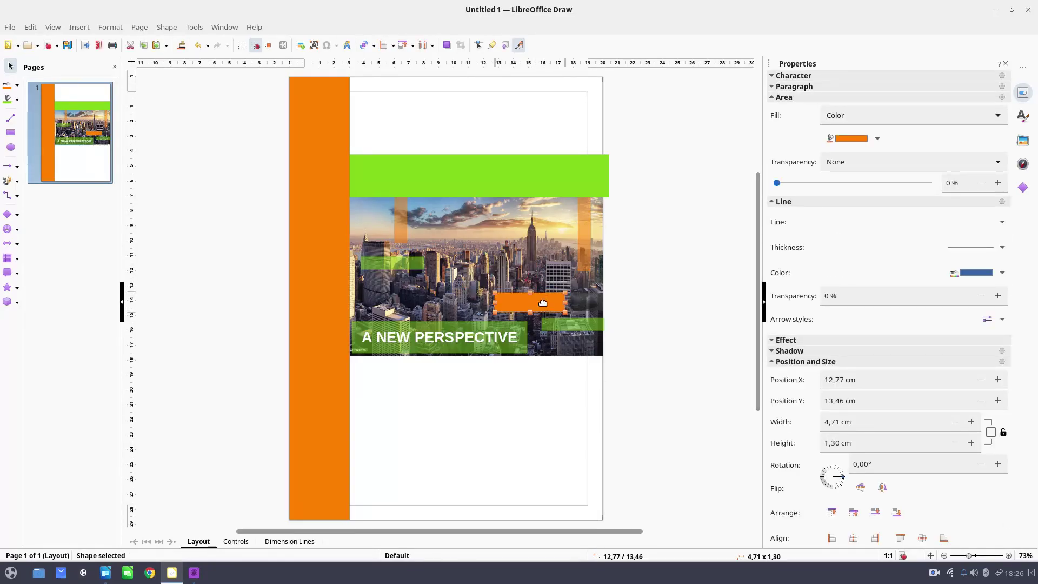
- Make the 2024 label bold and enlarge it by three font-size steps
{"action": "double_click", "coordinate": [543, 303]}
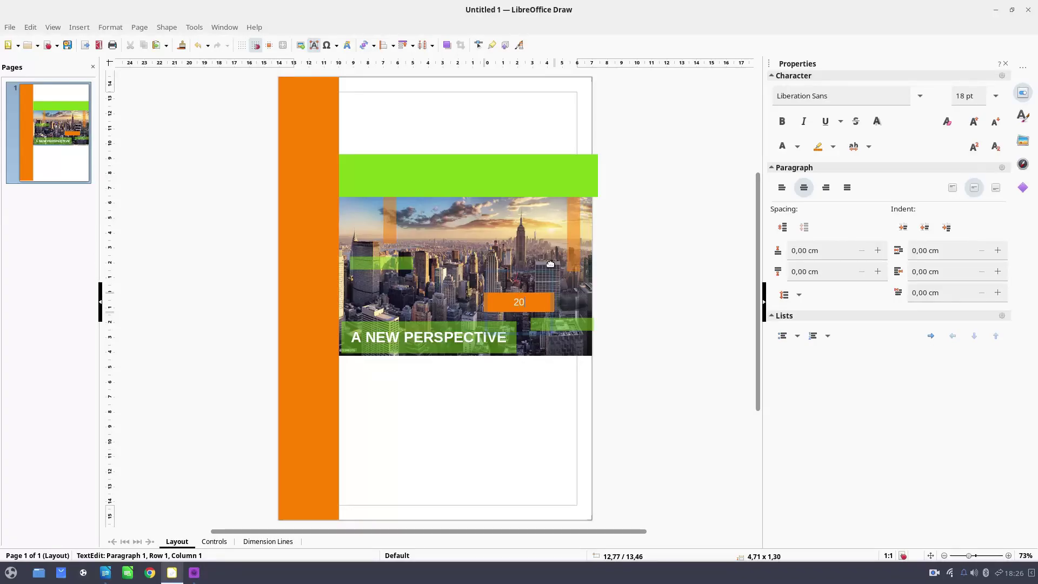
{"action": "key", "text": "ctrl+a"}
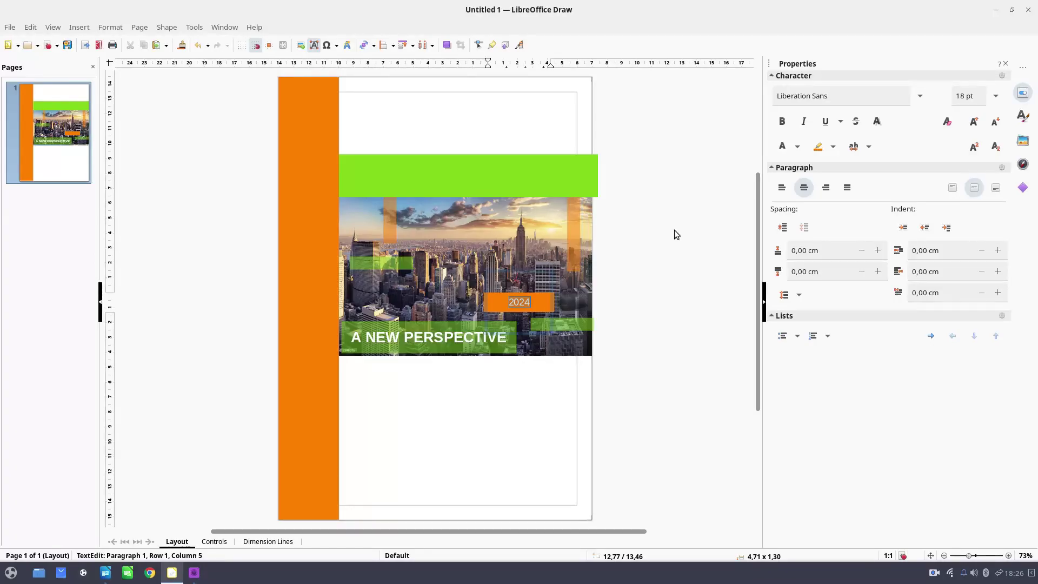
{"action": "left_click", "coordinate": [782, 121]}
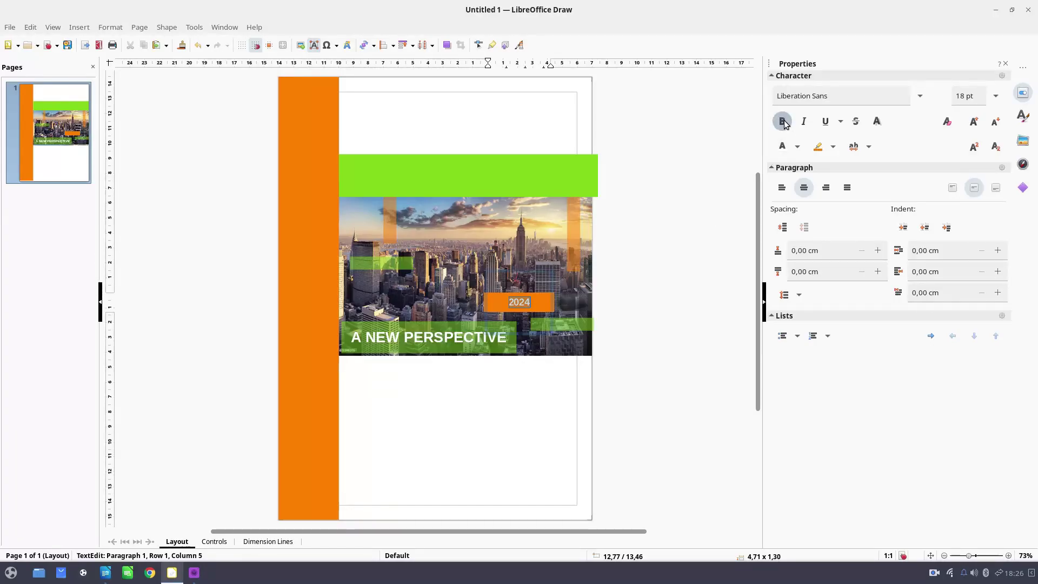
{"action": "left_click", "coordinate": [973, 128]}
{"action": "left_click", "coordinate": [973, 128]}
{"action": "left_click", "coordinate": [973, 128]}
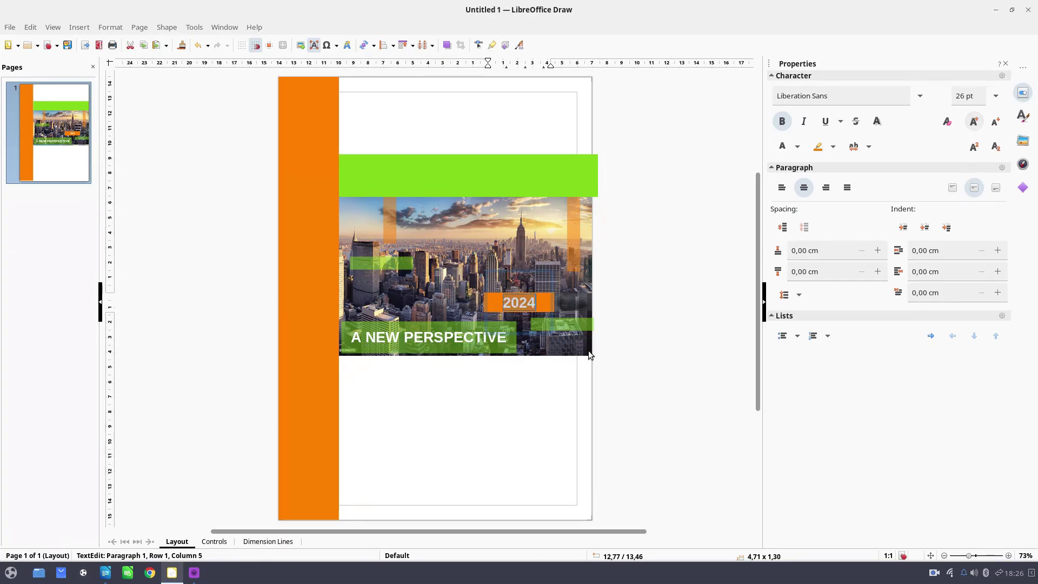
{"action": "left_click", "coordinate": [636, 301]}
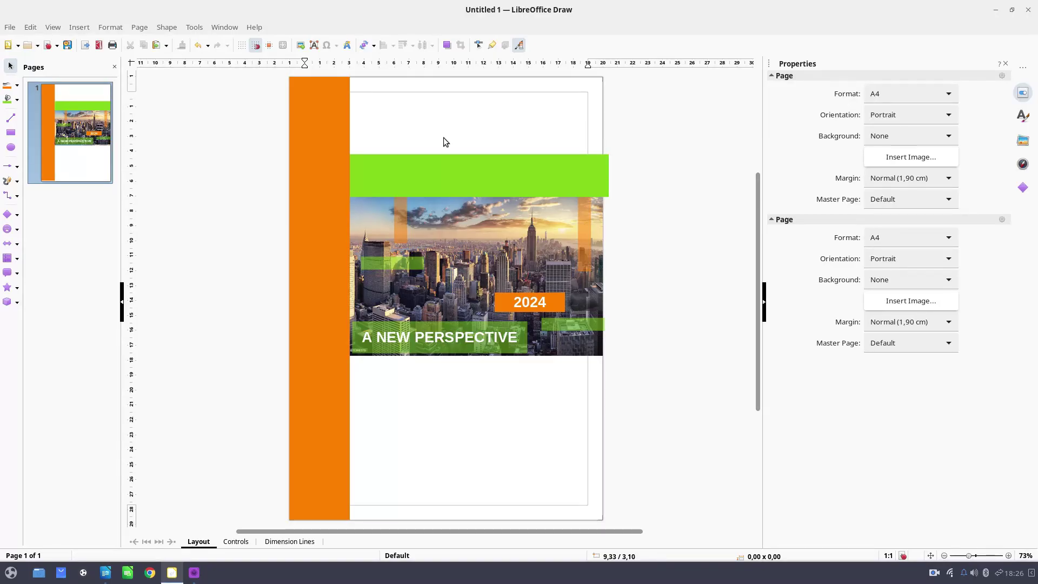
{"action": "scroll", "coordinate": [443, 138], "scroll_direction": "up", "scroll_amount": 1}
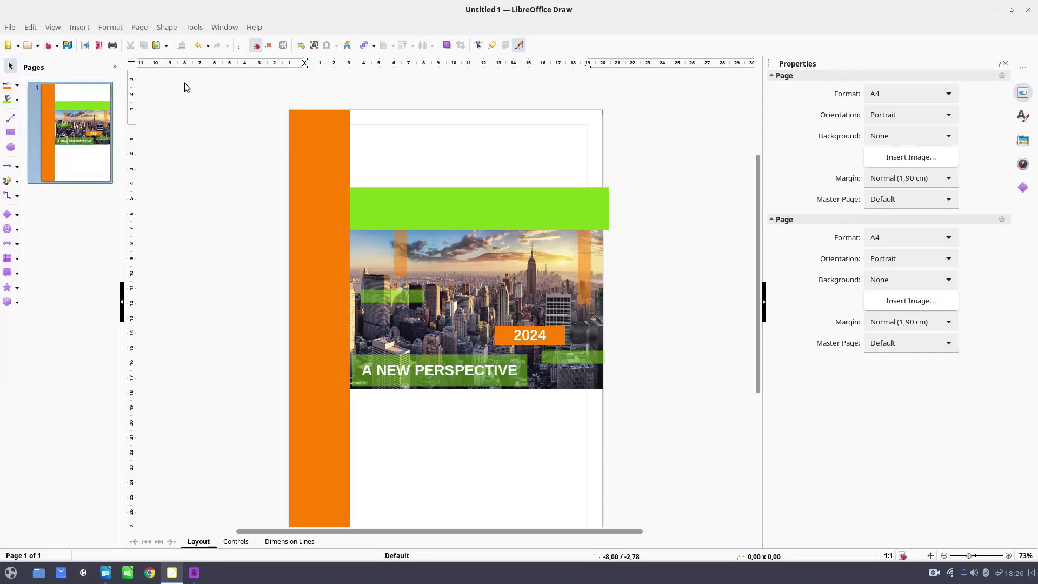
{"action": "left_click", "coordinate": [313, 46]}
- Copy the Writer story's opening passage, ending at 'wrists?', and return to the Draw cover
{"action": "left_click", "coordinate": [347, 105]}
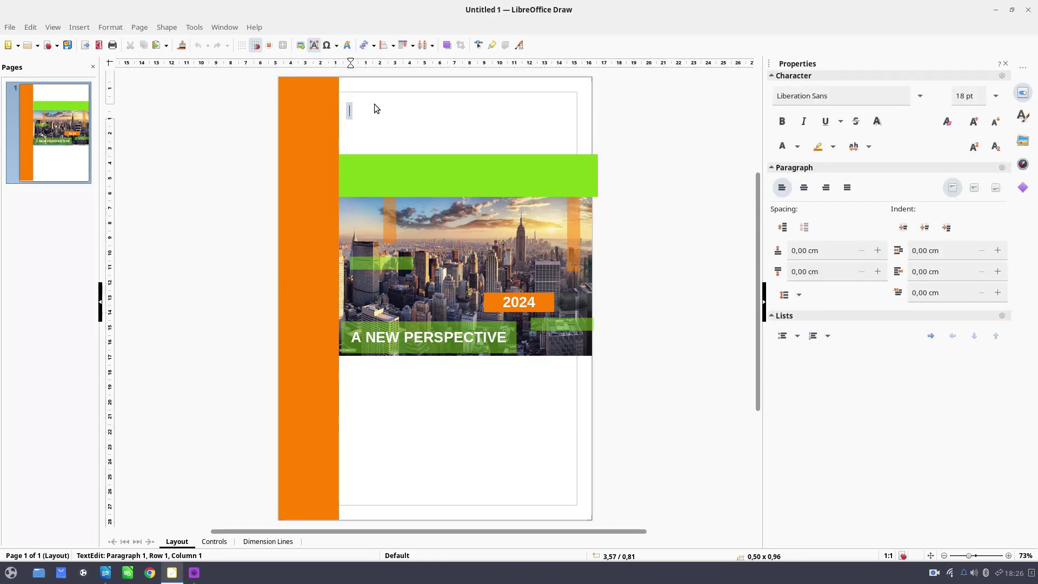
{"action": "left_click", "coordinate": [105, 573]}
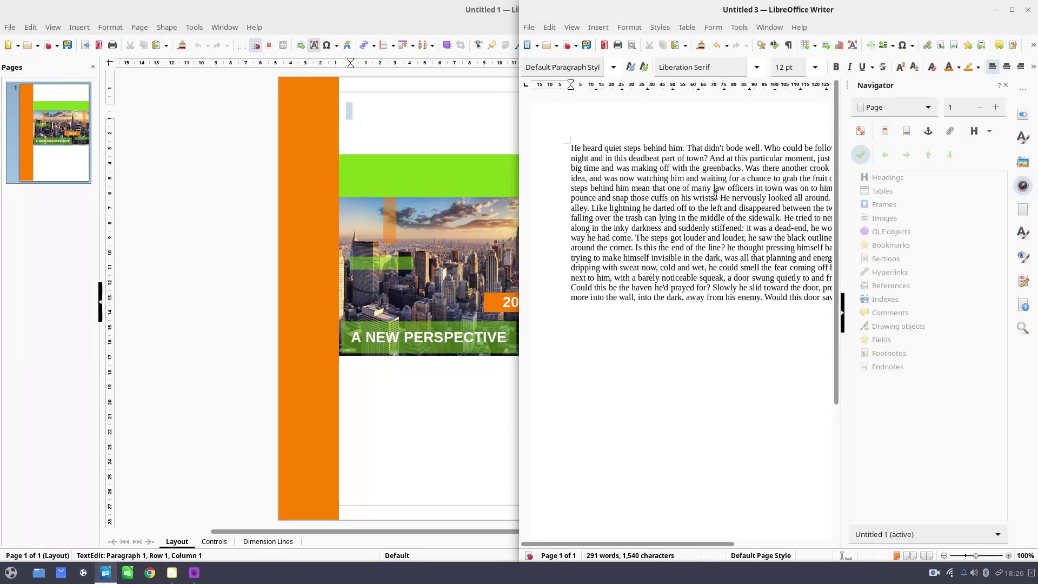
{"action": "left_click_drag", "start_coordinate": [717, 197], "coordinate": [578, 152]}
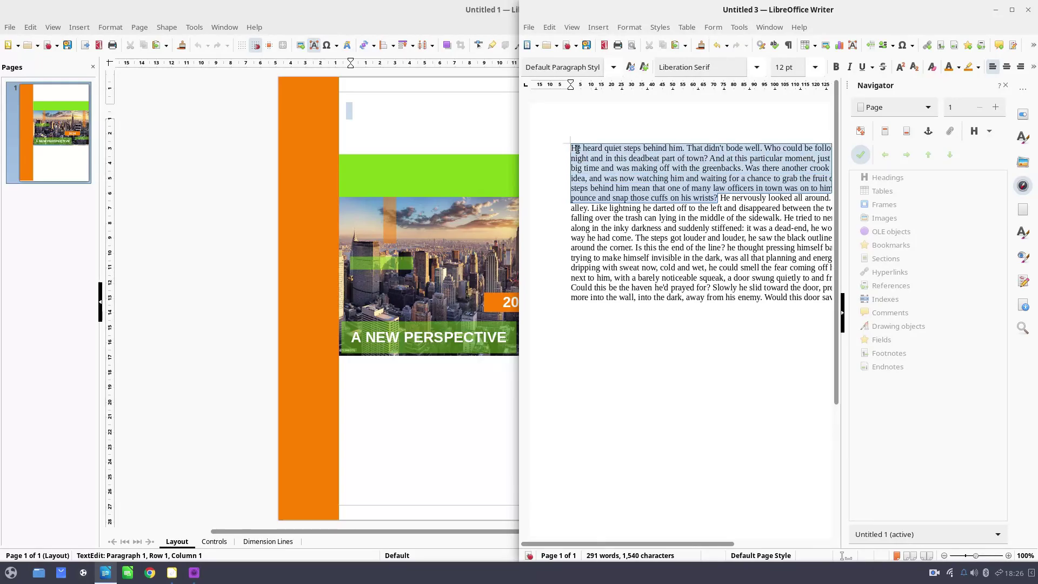
{"action": "right_click", "coordinate": [577, 149]}
{"action": "left_click", "coordinate": [597, 176]}
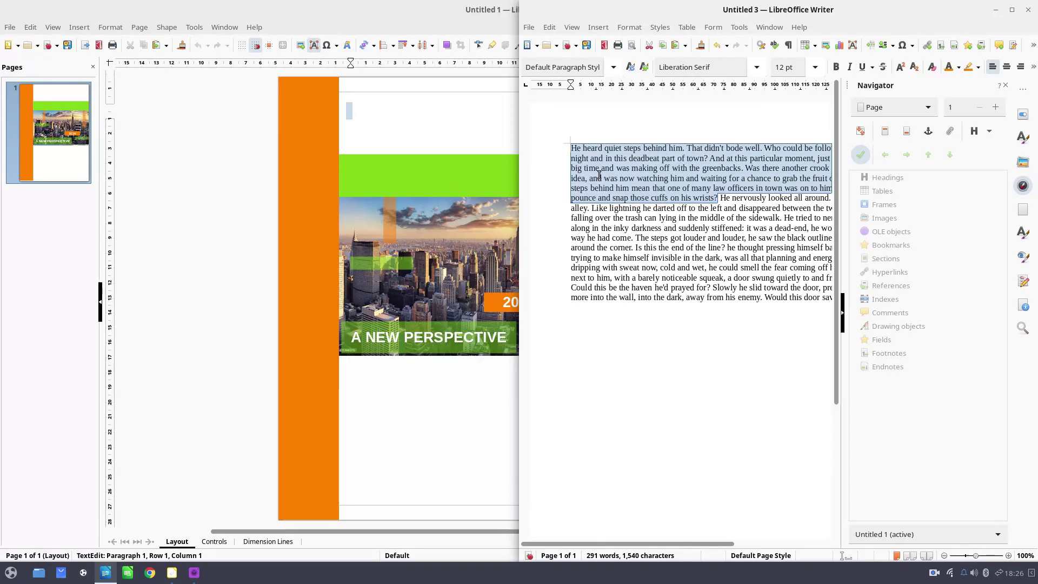
{"action": "left_click", "coordinate": [347, 112]}
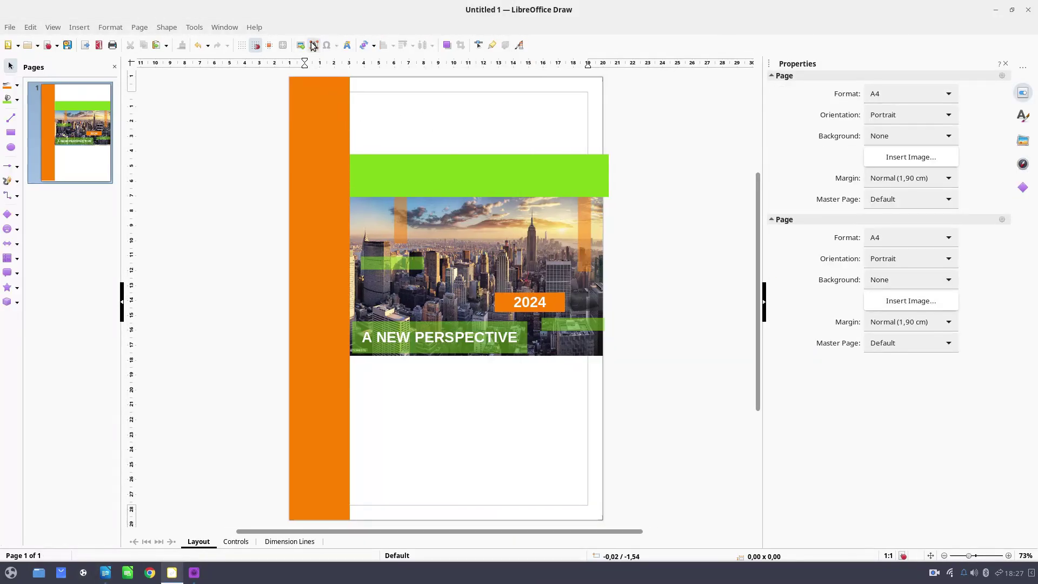
- Paste the passage into a widened frame across the page top as centred italic 12 pt text
{"action": "left_click", "coordinate": [313, 45]}
{"action": "left_click_drag", "start_coordinate": [356, 100], "coordinate": [569, 136]}
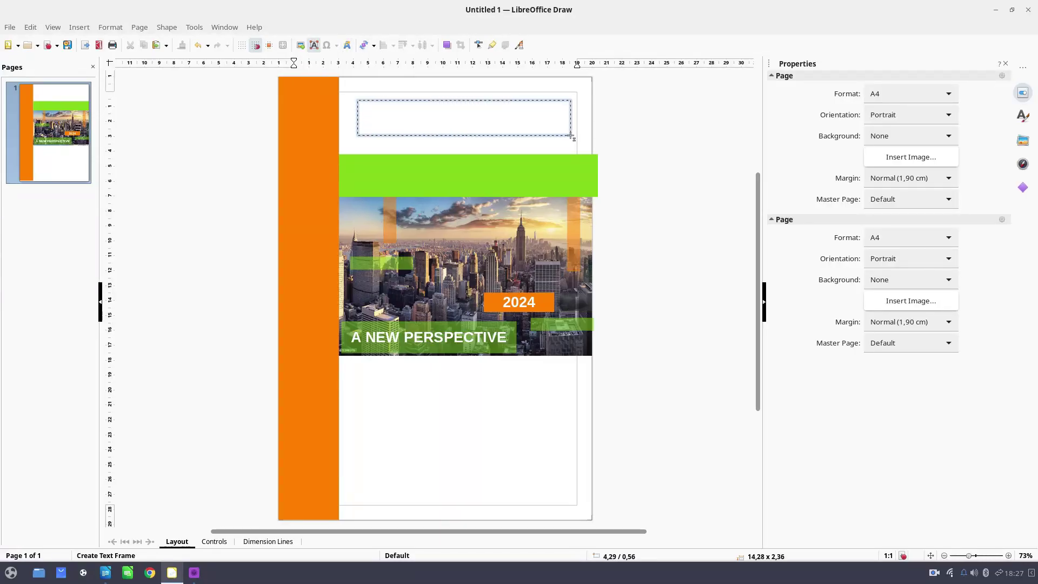
{"action": "key", "text": "ctrl+v"}
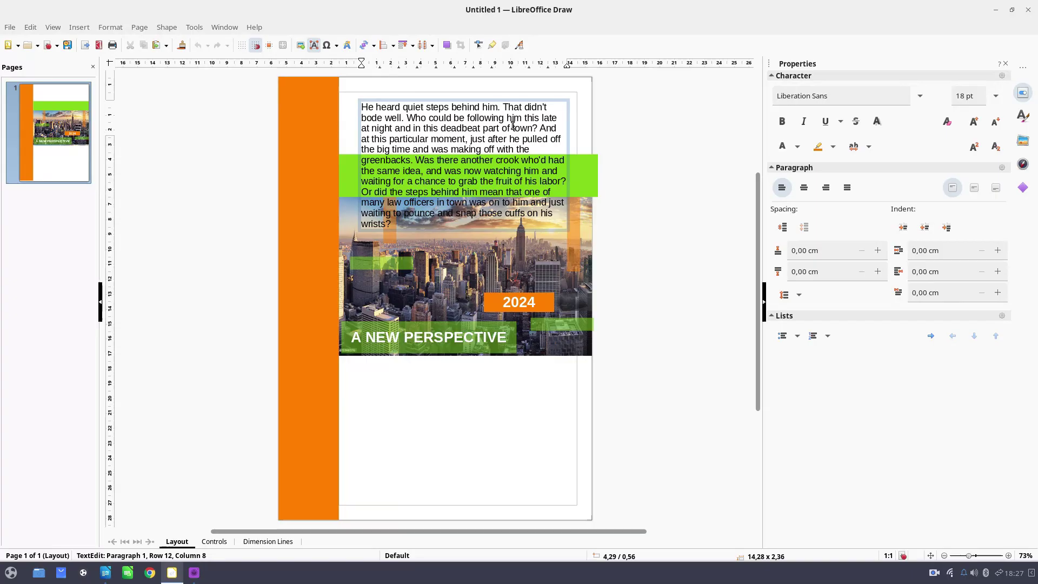
{"action": "key", "text": "ctrl+a"}
{"action": "left_click", "coordinate": [994, 120]}
{"action": "left_click", "coordinate": [994, 120]}
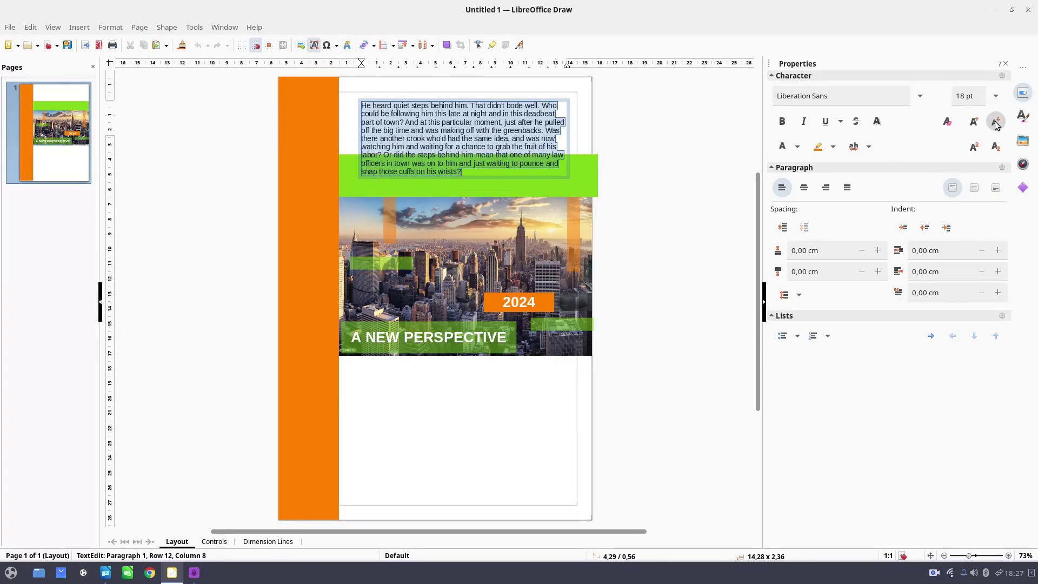
{"action": "left_click", "coordinate": [995, 120]}
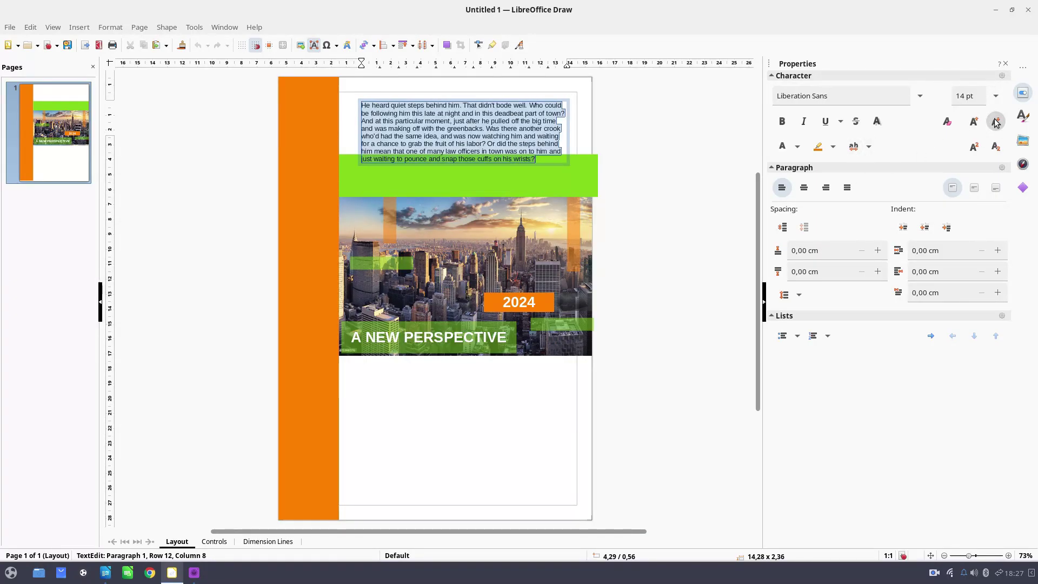
{"action": "left_click", "coordinate": [996, 120]}
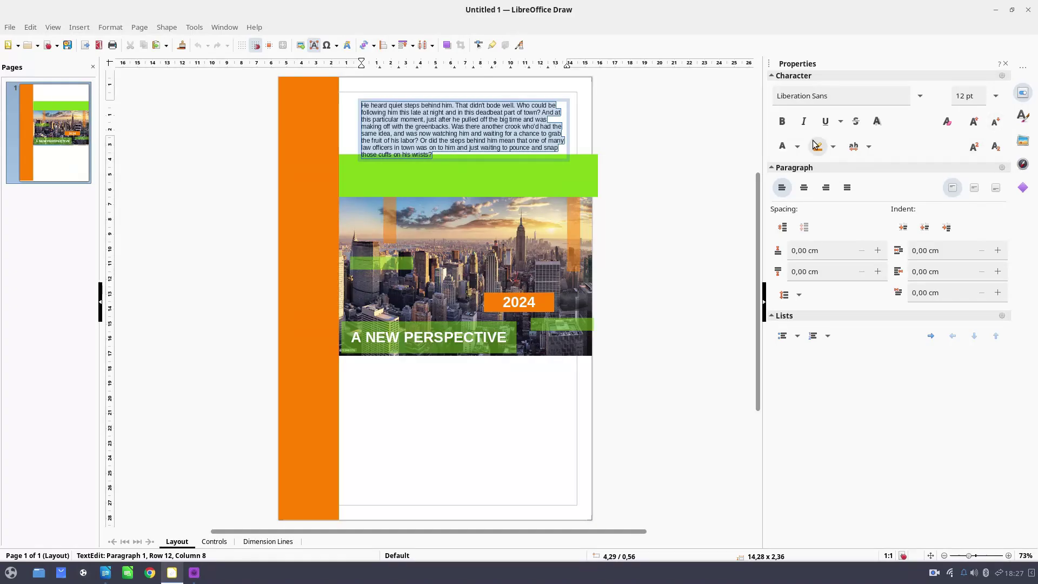
{"action": "left_click", "coordinate": [803, 187]}
{"action": "left_click", "coordinate": [804, 121]}
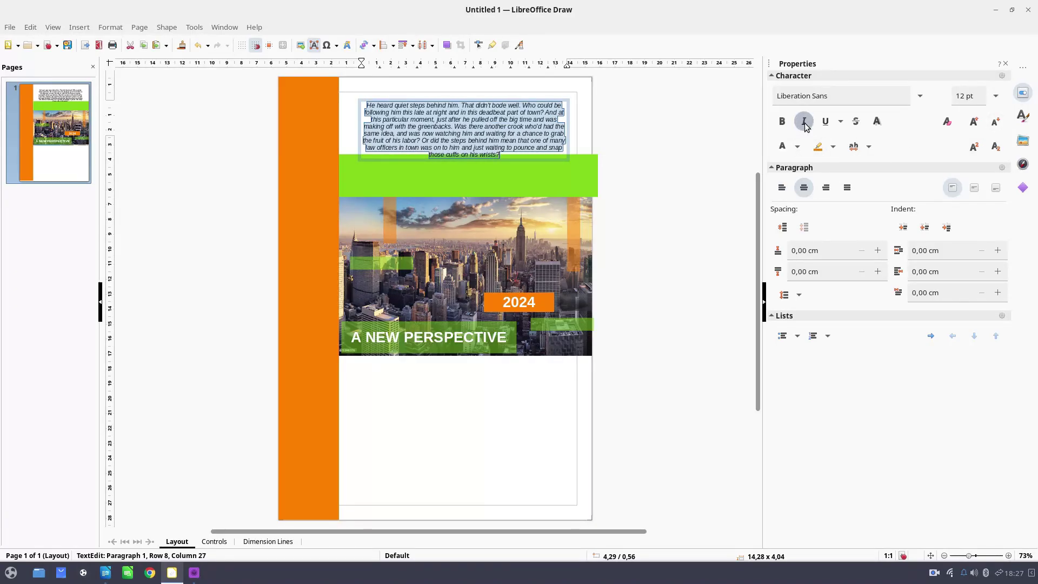
{"action": "mouse_move", "coordinate": [567, 144]}
{"action": "left_mouse_down"}
{"action": "mouse_move", "coordinate": [550, 129]}
{"action": "mouse_move", "coordinate": [593, 147]}
{"action": "left_mouse_up"}
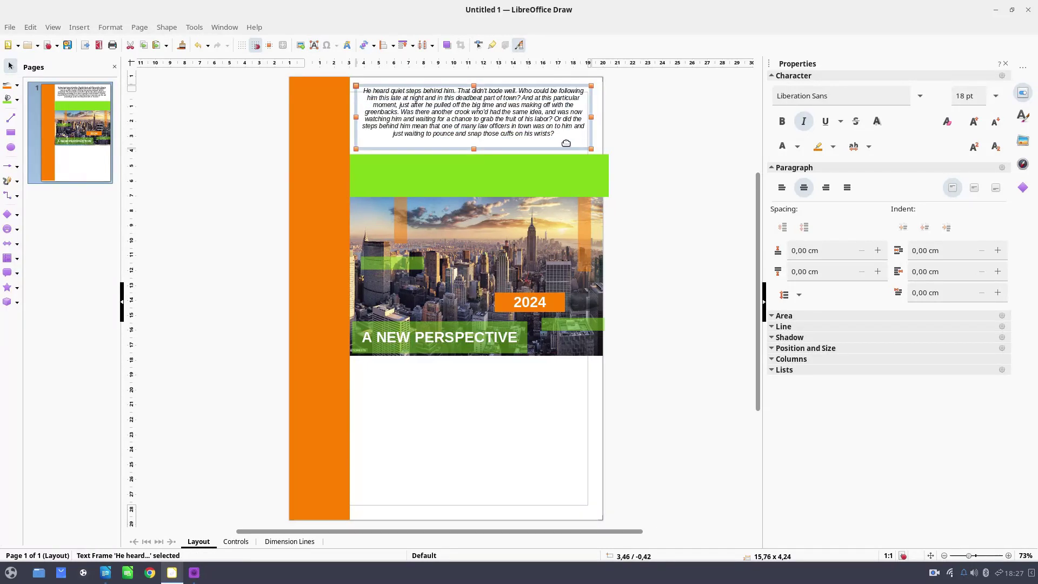
- Try 1.15 line spacing on the blurb, undo it, and colour the blurb orange
{"action": "double_click", "coordinate": [550, 126]}
{"action": "triple_click", "coordinate": [550, 130]}
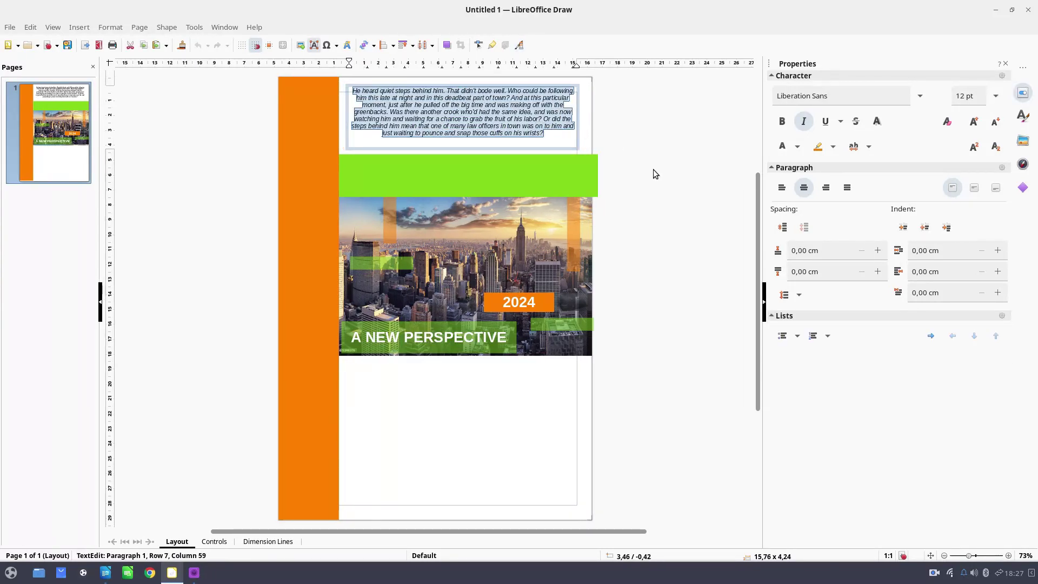
{"action": "left_click", "coordinate": [798, 295]}
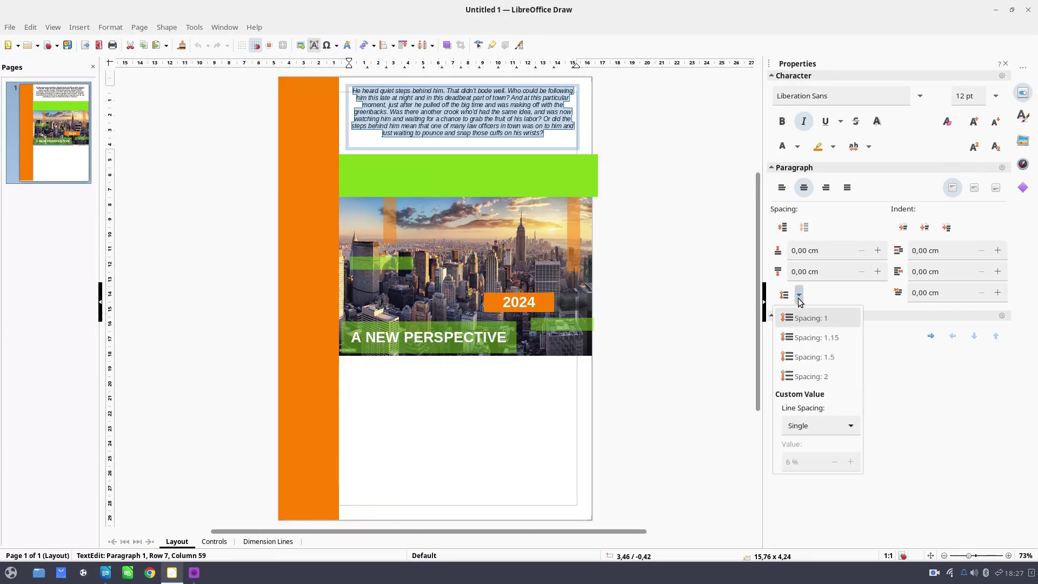
{"action": "left_click", "coordinate": [806, 337]}
{"action": "left_click", "coordinate": [666, 155]}
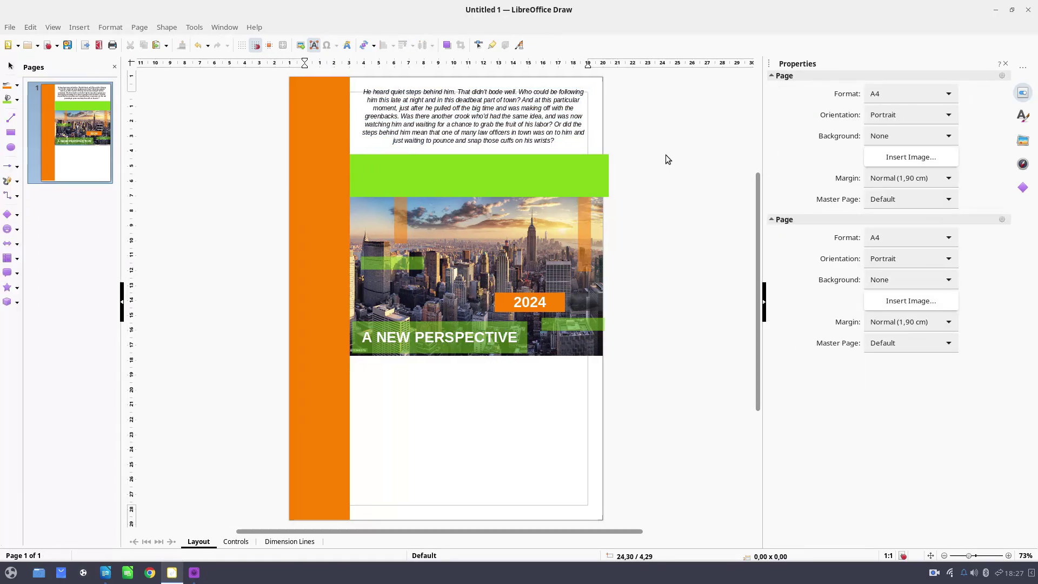
{"action": "key", "text": "ctrl+z"}
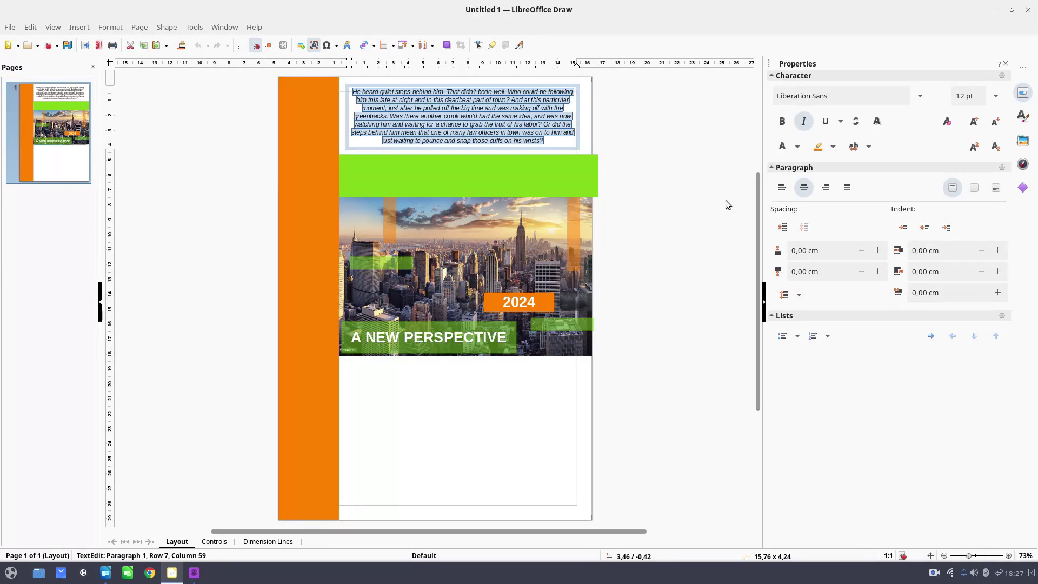
{"action": "left_click", "coordinate": [797, 147]}
{"action": "left_click", "coordinate": [791, 318]}
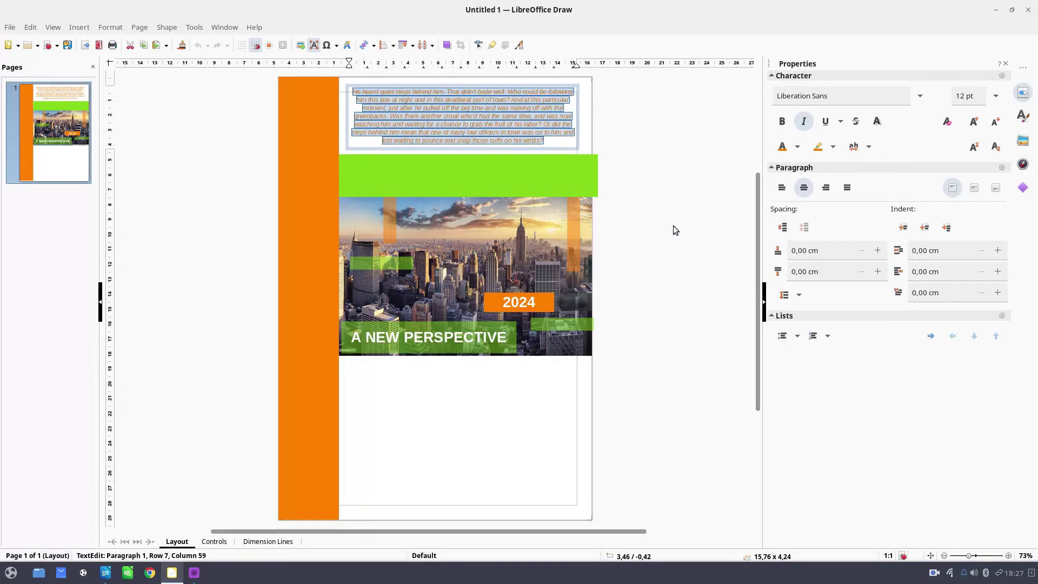
{"action": "left_click", "coordinate": [673, 225]}
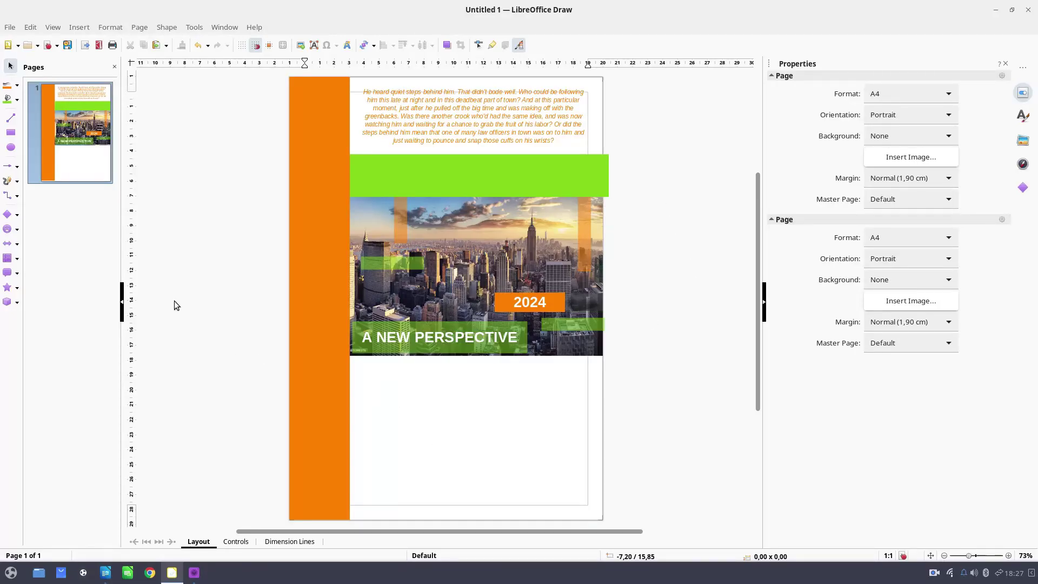
- Draw a rounded rectangle below the photo and clone the orange 2024 box's formatting onto it
{"action": "left_click", "coordinate": [17, 216]}
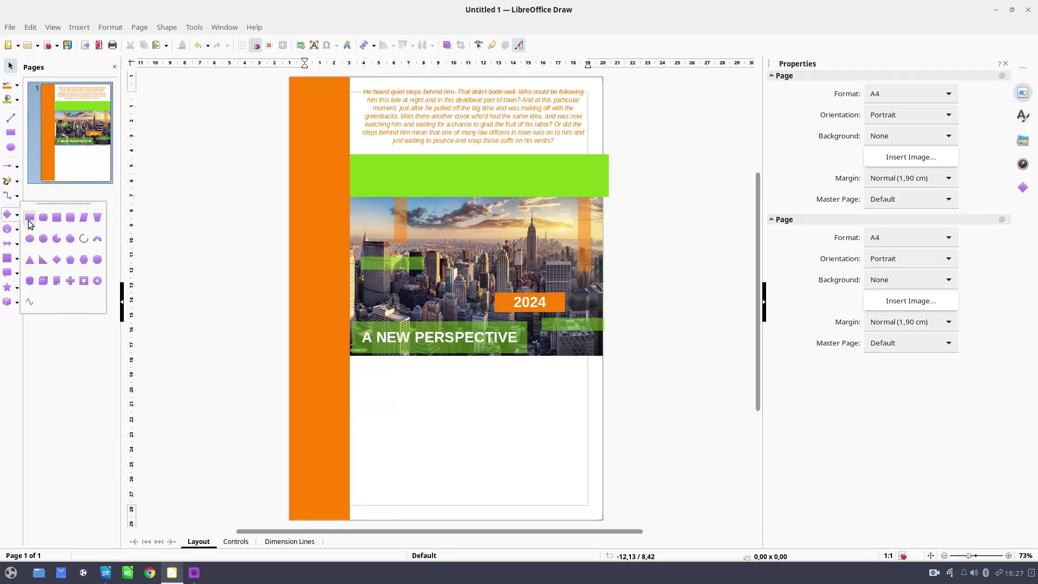
{"action": "left_click", "coordinate": [43, 217]}
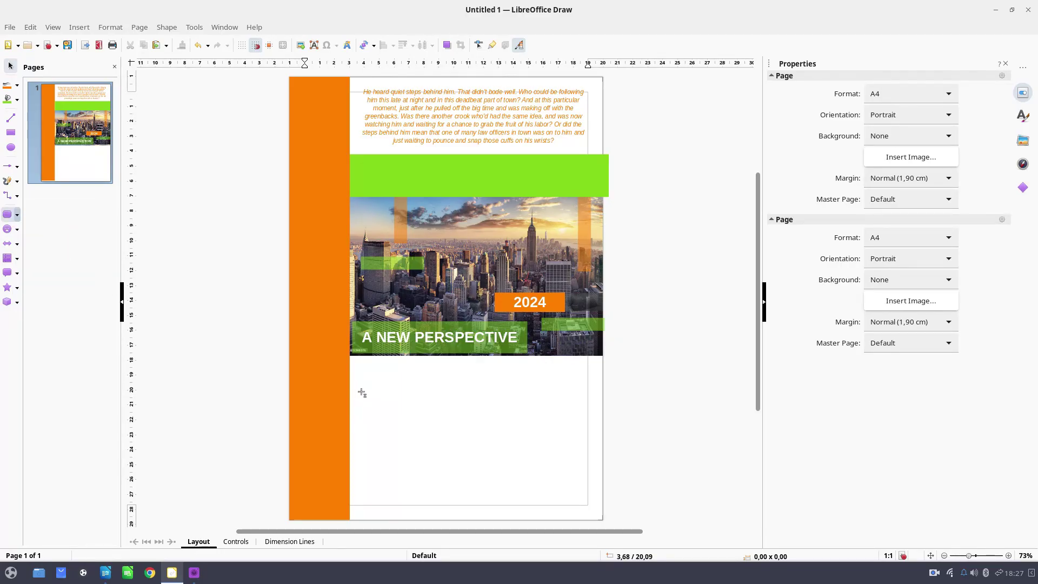
{"action": "left_click_drag", "start_coordinate": [363, 373], "coordinate": [408, 415]}
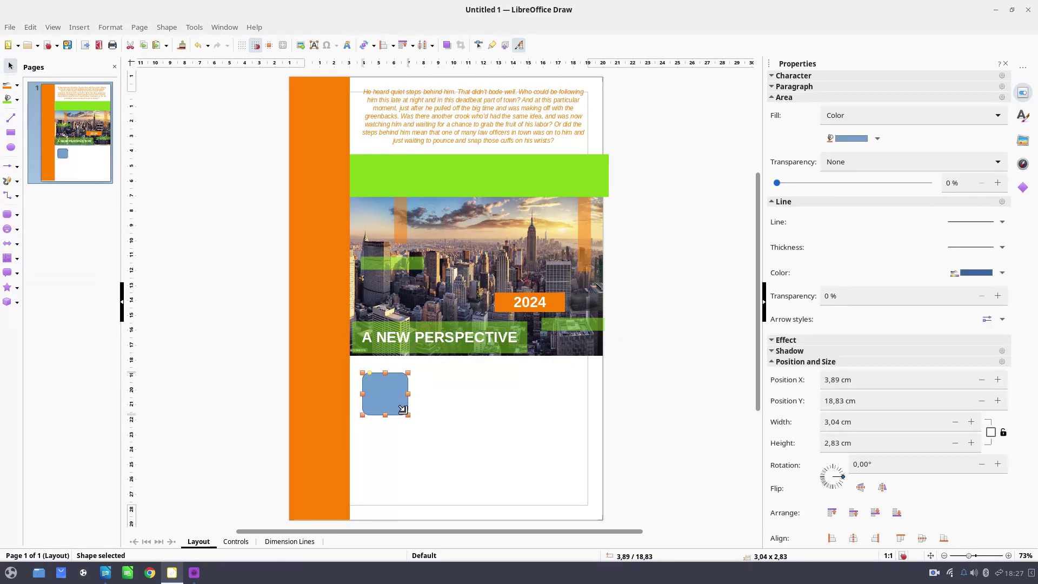
{"action": "left_click", "coordinate": [502, 310]}
{"action": "left_click", "coordinate": [181, 45]}
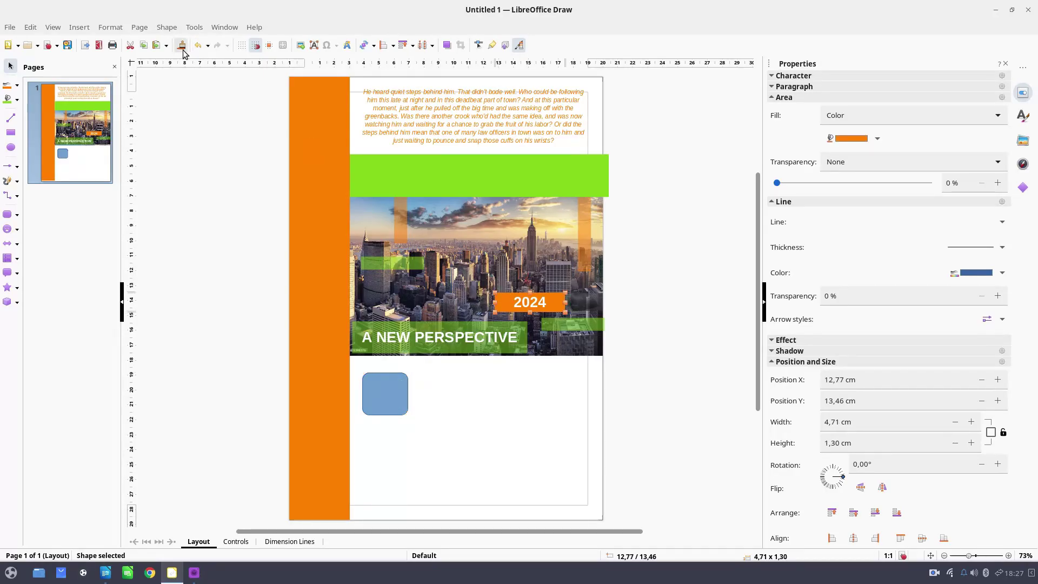
{"action": "left_click", "coordinate": [390, 393]}
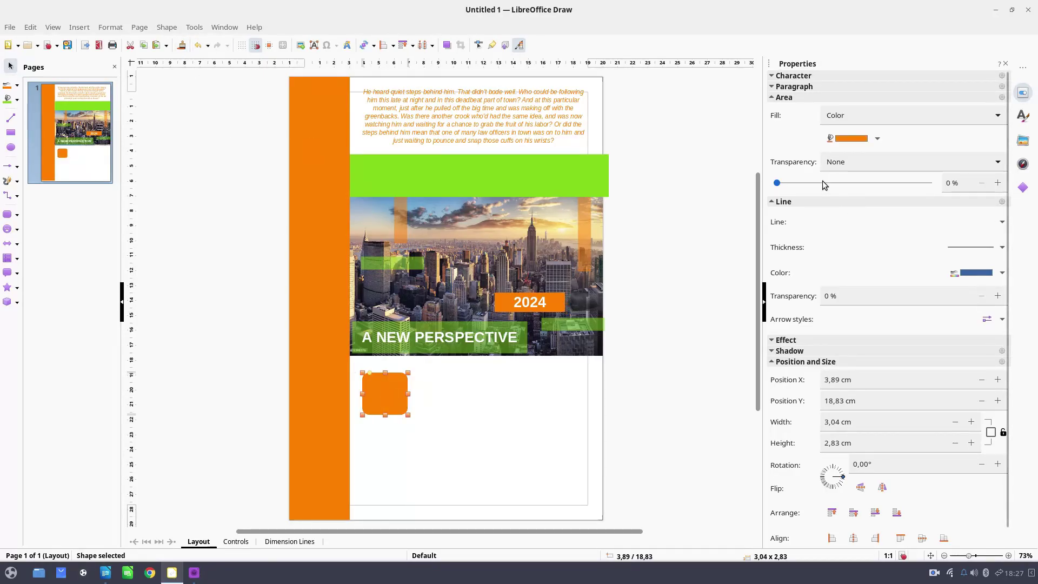
- Set the rounded rectangle's solid fill transparency to 90%
{"action": "left_click", "coordinate": [825, 163]}
{"action": "left_click", "coordinate": [835, 193]}
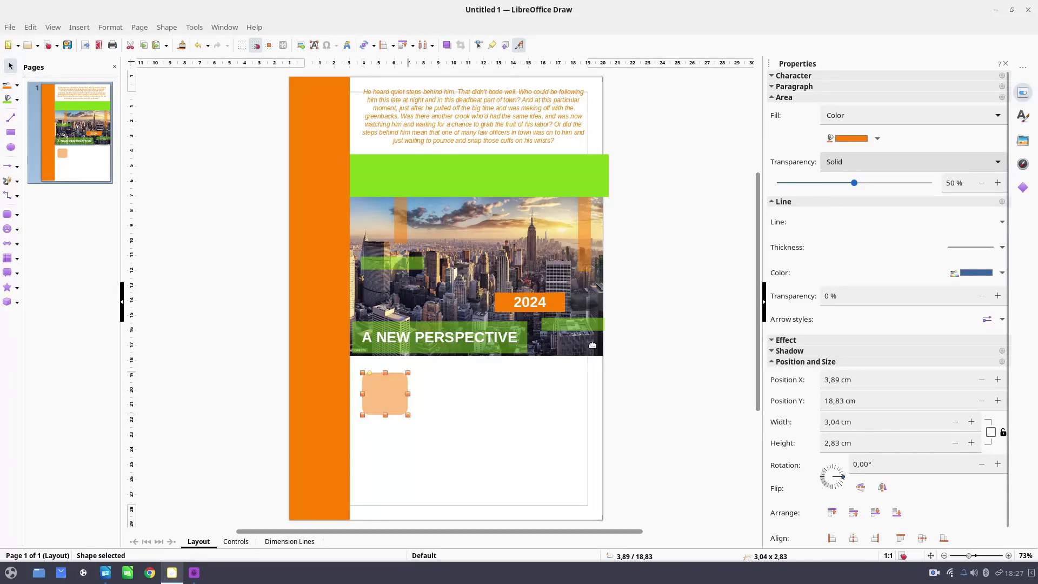
{"action": "left_click_drag", "start_coordinate": [854, 183], "coordinate": [903, 182]}
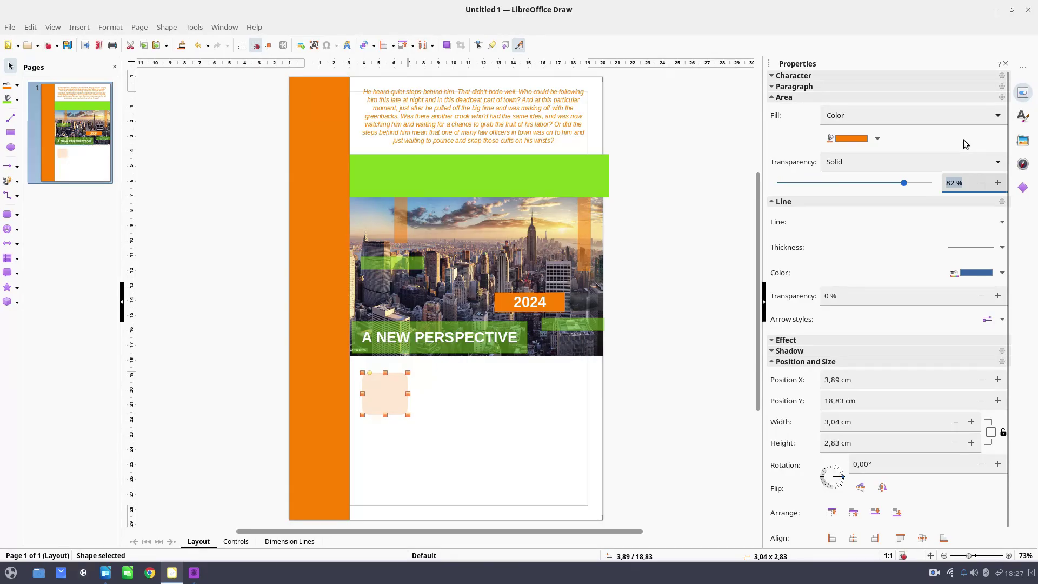
{"action": "type", "text": "95"}
{"action": "key", "text": "Return"}
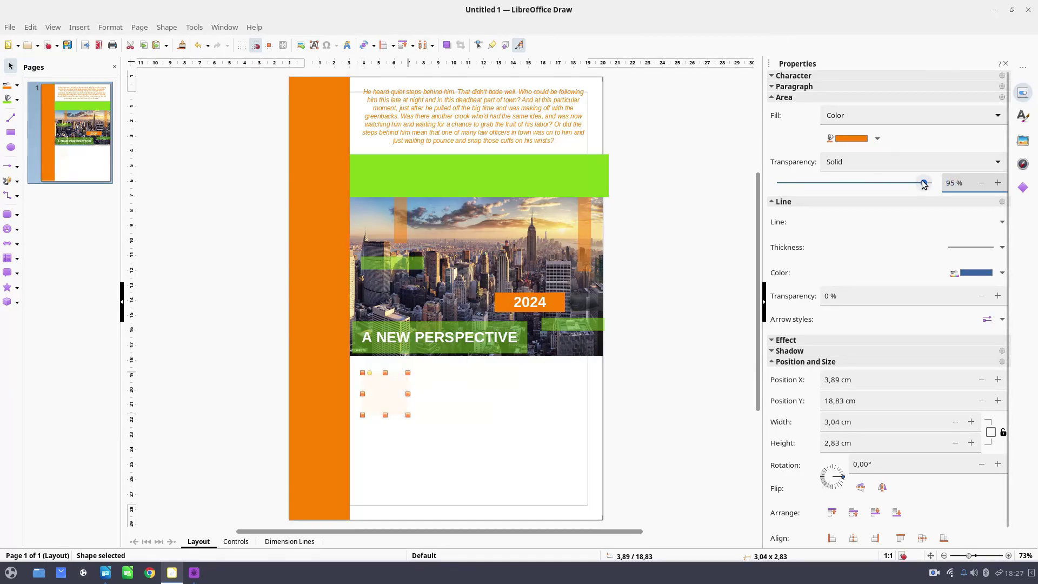
{"action": "left_click", "coordinate": [966, 183]}
{"action": "type", "text": "90"}
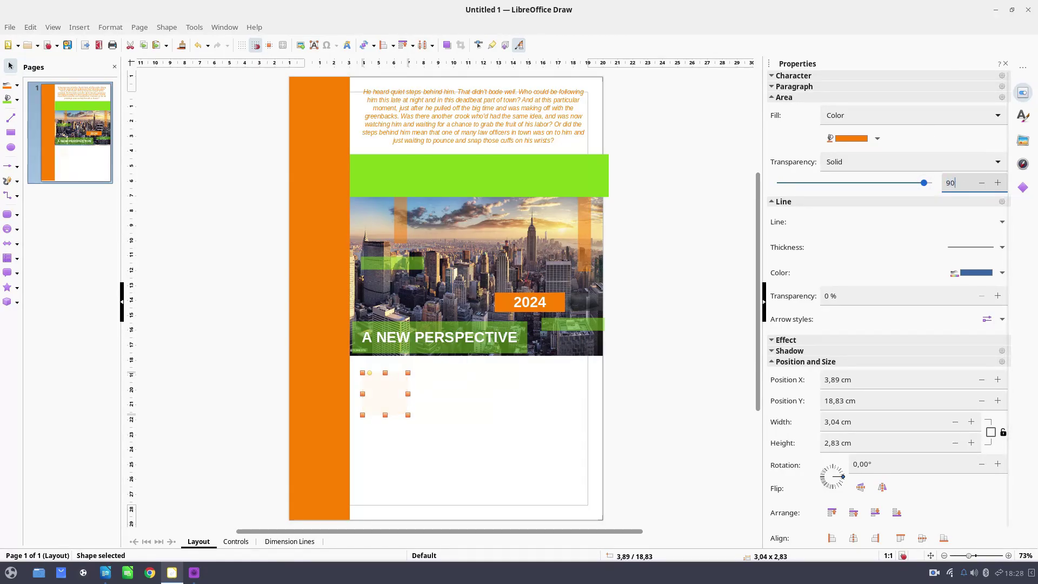
{"action": "key", "text": "Return"}
{"action": "left_click", "coordinate": [167, 164]}
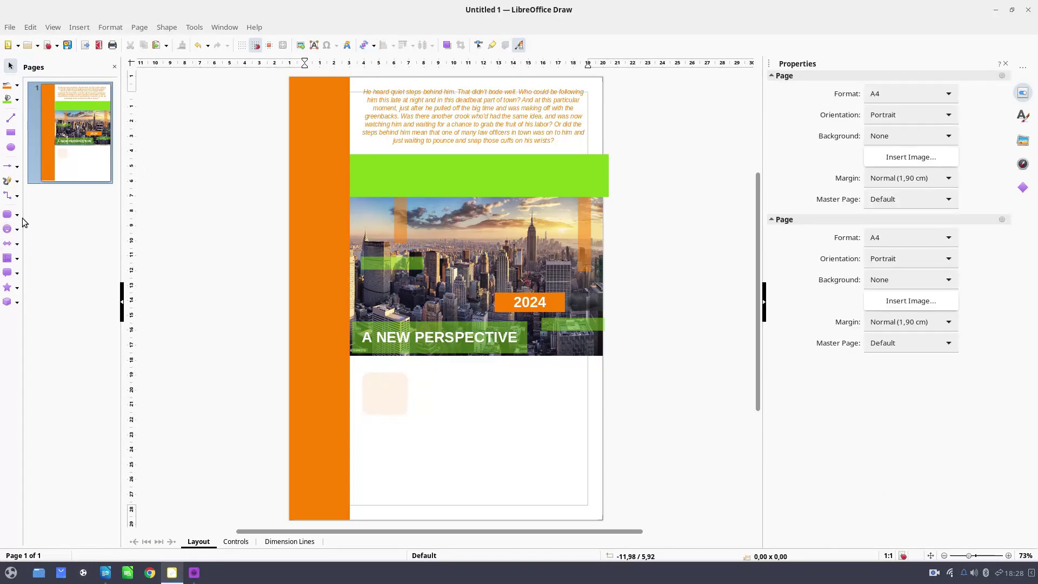
- Draw a diamond below the photo, give it the pale square's style, and fill it lime green
{"action": "left_click", "coordinate": [17, 215]}
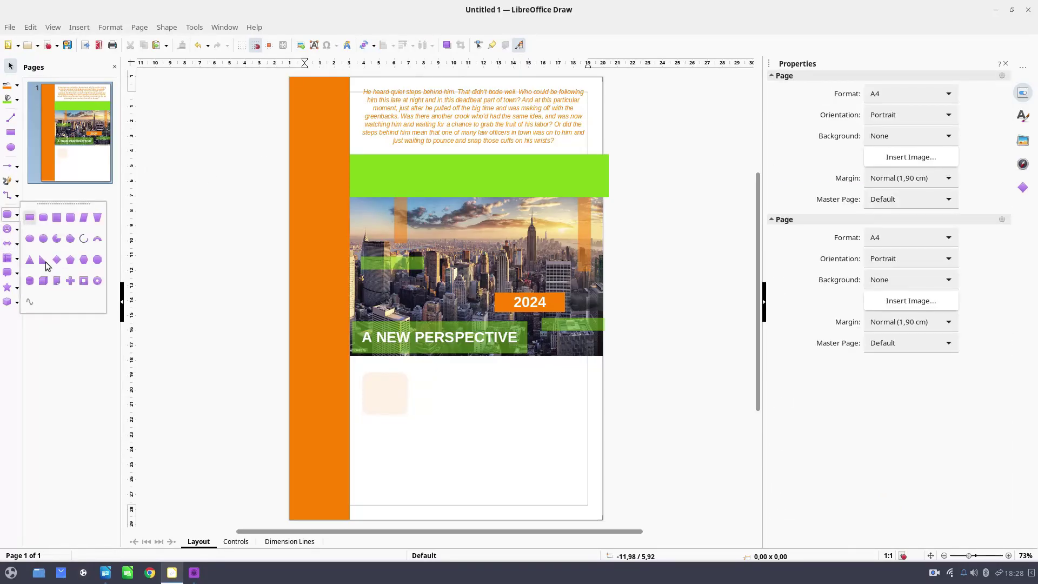
{"action": "left_click", "coordinate": [57, 260]}
{"action": "left_click_drag", "start_coordinate": [430, 403], "coordinate": [522, 498]}
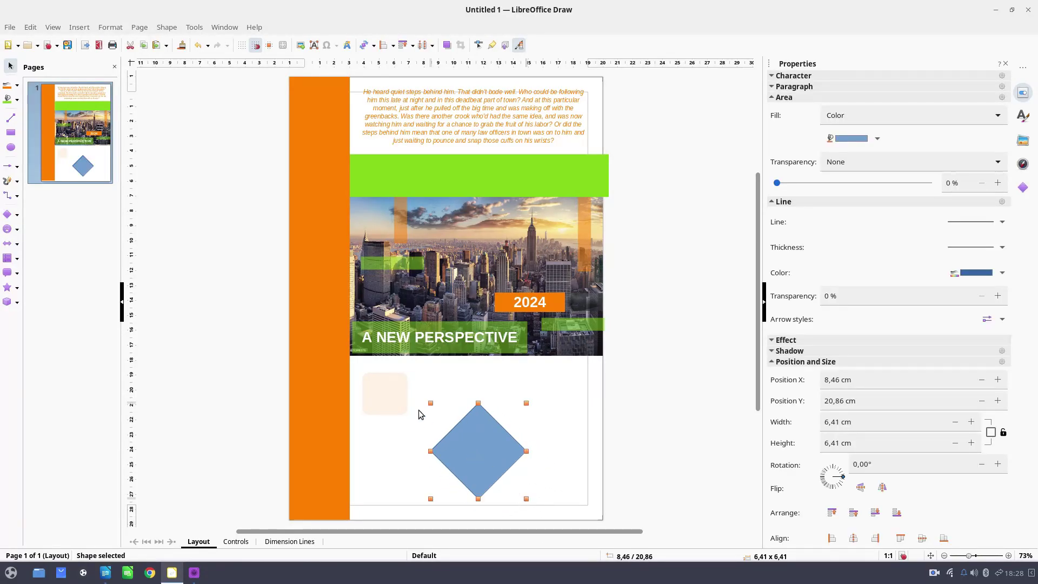
{"action": "left_click", "coordinate": [402, 403]}
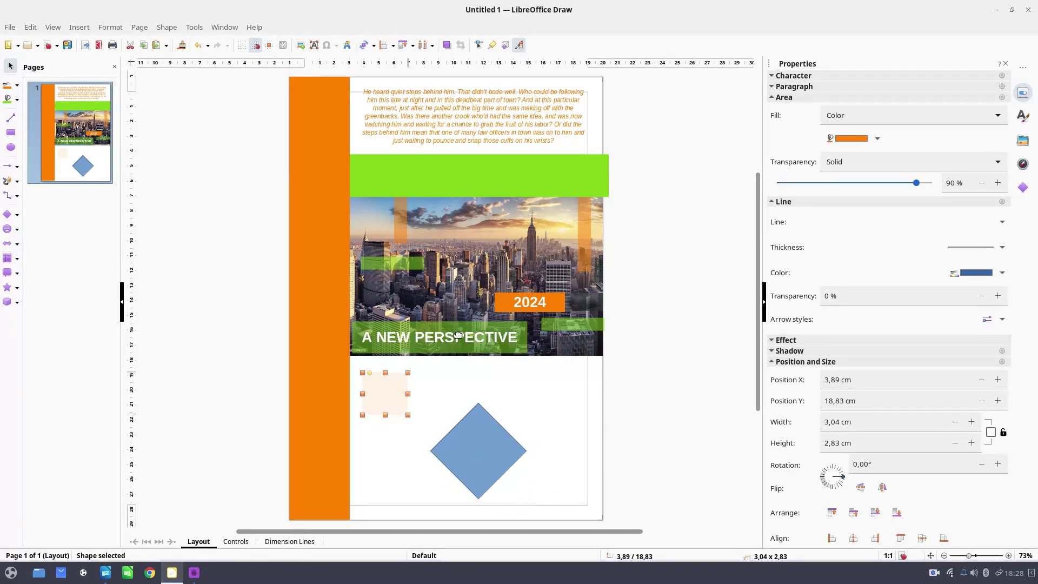
{"action": "left_click", "coordinate": [478, 444]}
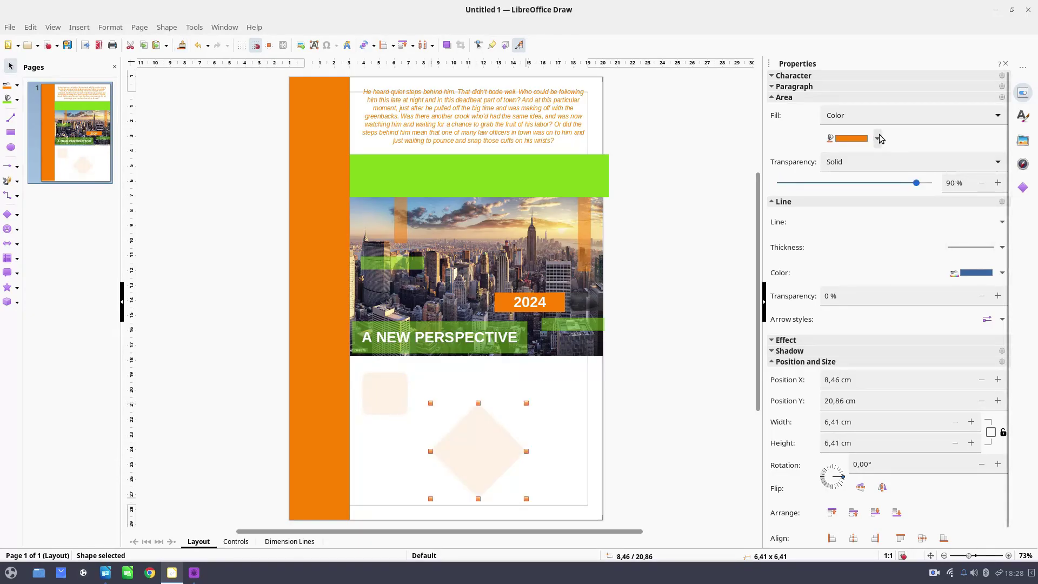
{"action": "left_click", "coordinate": [878, 138]}
{"action": "left_click", "coordinate": [845, 294]}
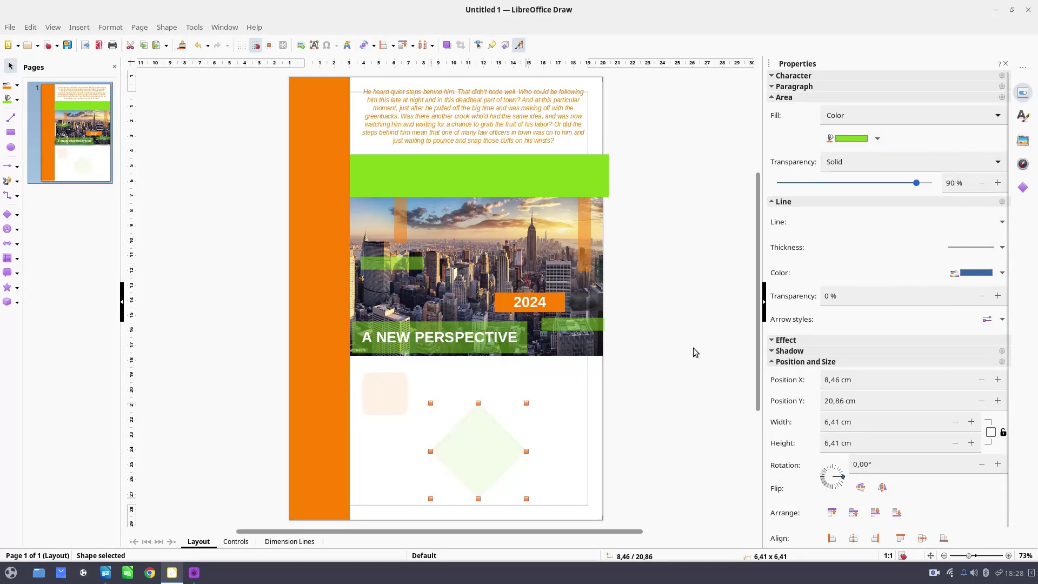
{"action": "left_click", "coordinate": [680, 330]}
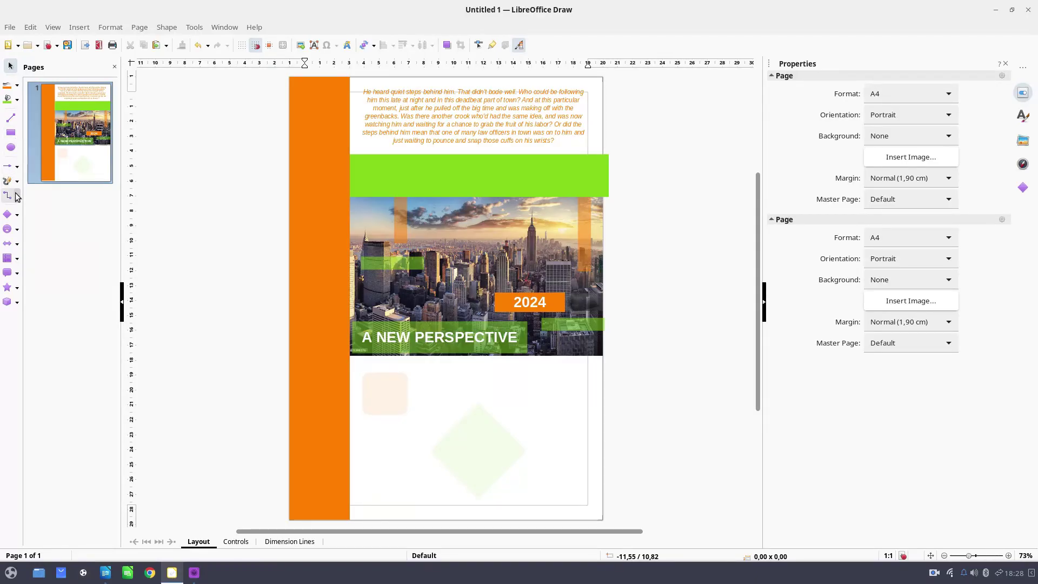
- Draw a pentagon right of the square, clone the square's faint style onto it, and position it
{"action": "left_click", "coordinate": [17, 215]}
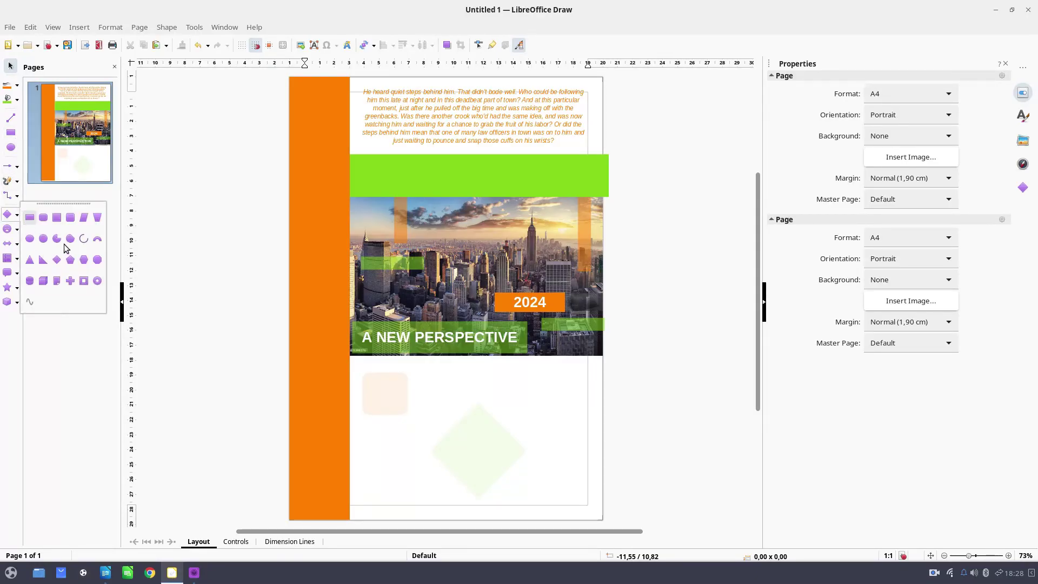
{"action": "left_click", "coordinate": [70, 259]}
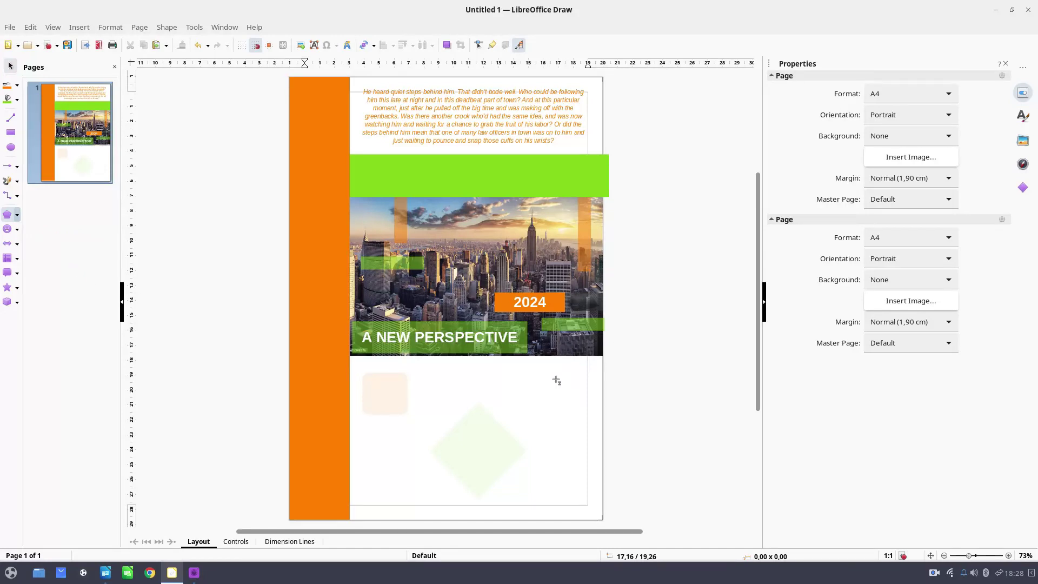
{"action": "left_click_drag", "start_coordinate": [526, 379], "coordinate": [569, 414]}
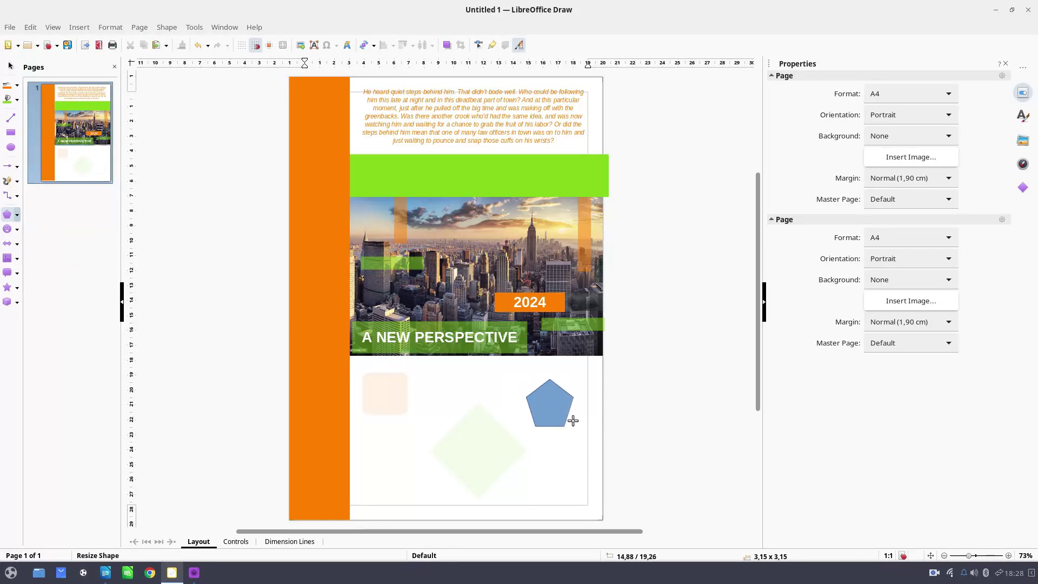
{"action": "left_click_drag", "start_coordinate": [573, 421], "coordinate": [587, 441]}
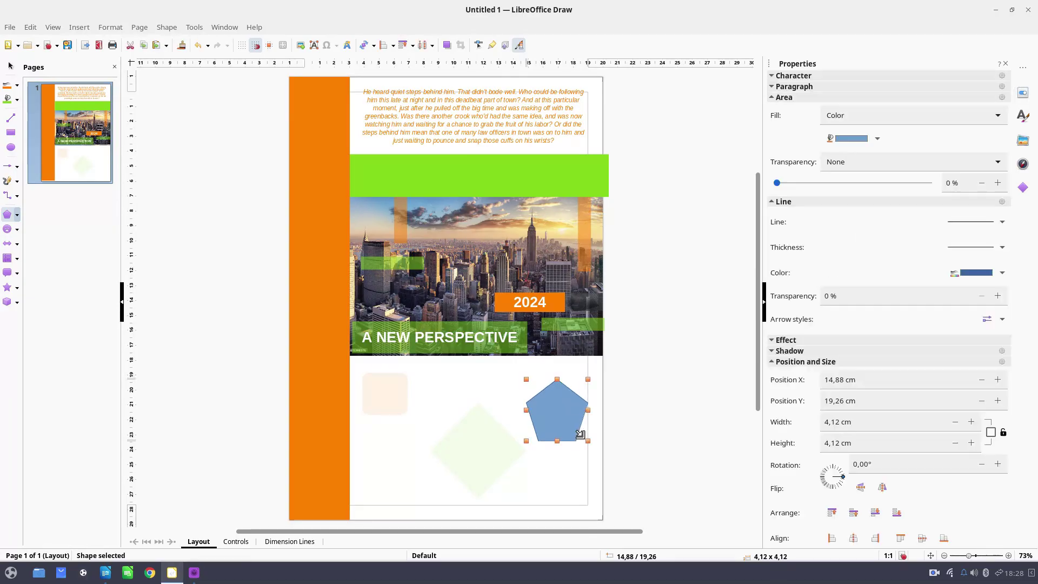
{"action": "left_click", "coordinate": [373, 383]}
{"action": "left_click", "coordinate": [181, 45]}
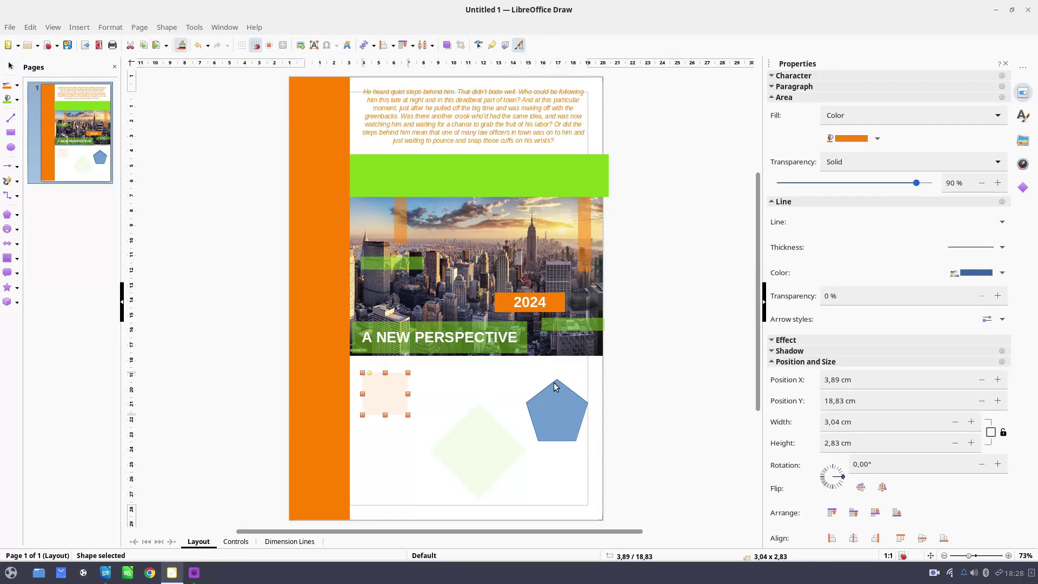
{"action": "left_click", "coordinate": [564, 400]}
{"action": "left_click_drag", "start_coordinate": [566, 414], "coordinate": [557, 400]}
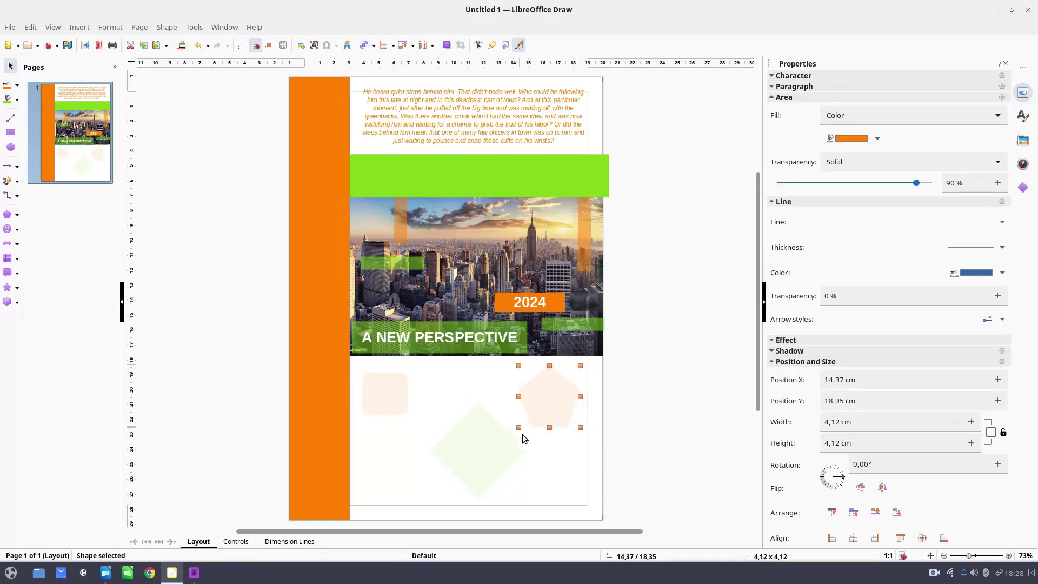
- Tint the pentagon's fill red and nudge the green diamond left
{"action": "left_click", "coordinate": [878, 139]}
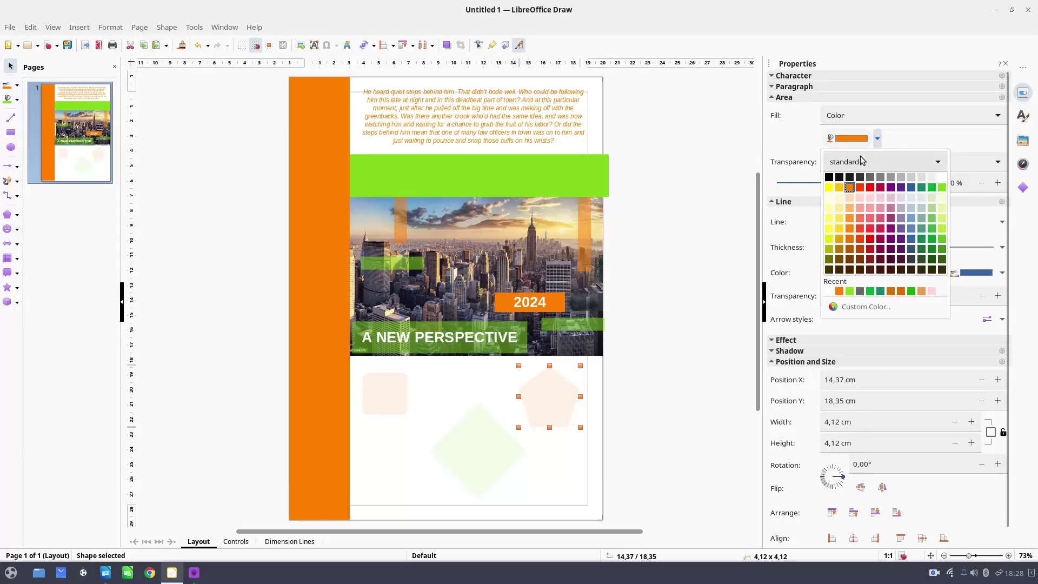
{"action": "left_click", "coordinate": [869, 187]}
{"action": "left_click", "coordinate": [502, 448]}
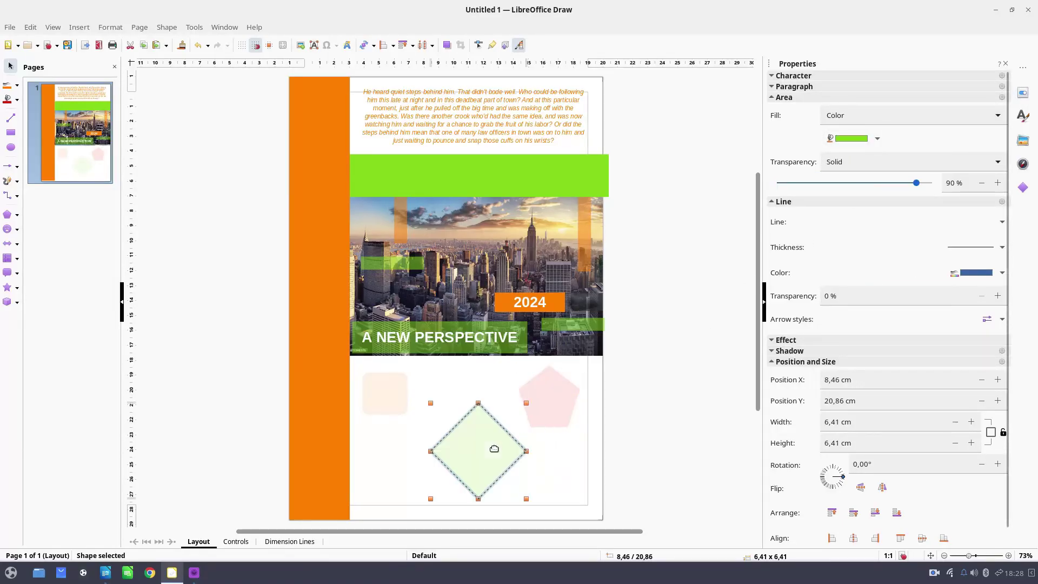
{"action": "key", "text": "Left"}
{"action": "key", "text": "Left"}
{"action": "key", "text": "Left"}
{"action": "key", "text": "Left"}
{"action": "key", "text": "Left"}
{"action": "key", "text": "Left"}
{"action": "key", "text": "Left"}
{"action": "key", "text": "Left"}
{"action": "key", "text": "Left"}
{"action": "key", "text": "Left"}
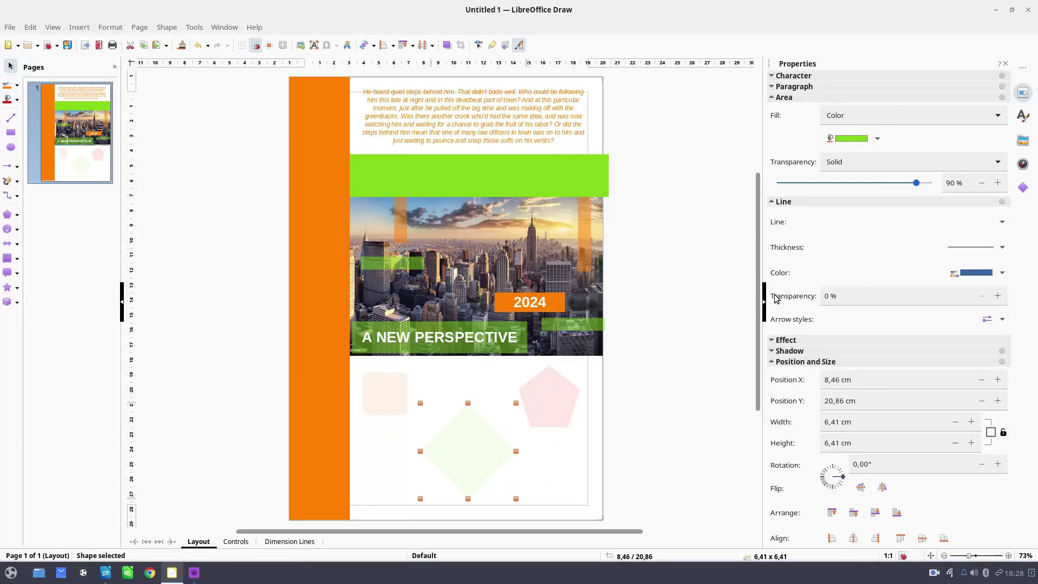
{"action": "left_click", "coordinate": [672, 452]}
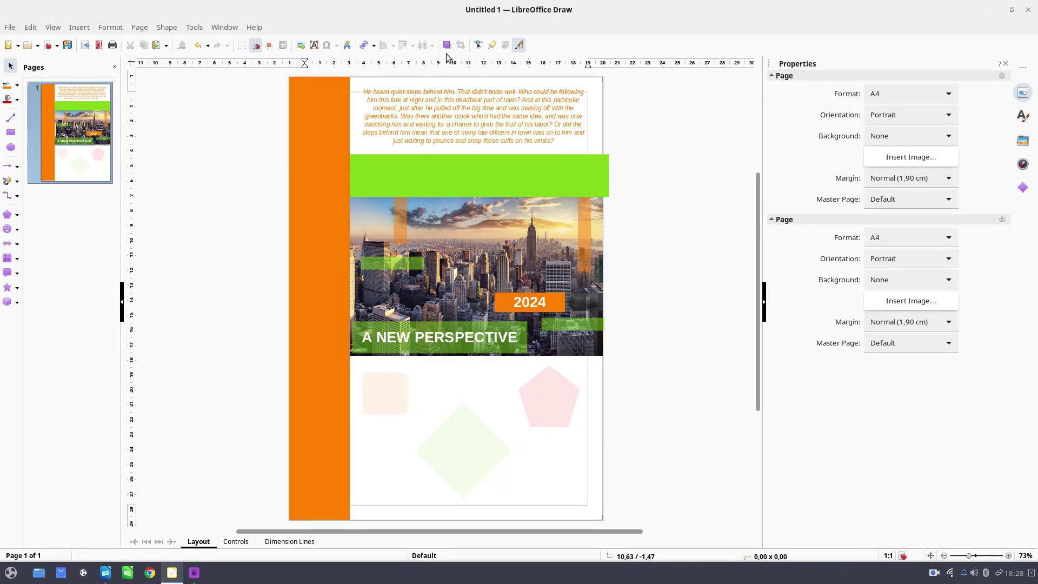
- Draw a narrow text box below the photo and copy the 'Like lightning' passage from Writer
{"action": "left_click", "coordinate": [316, 46]}
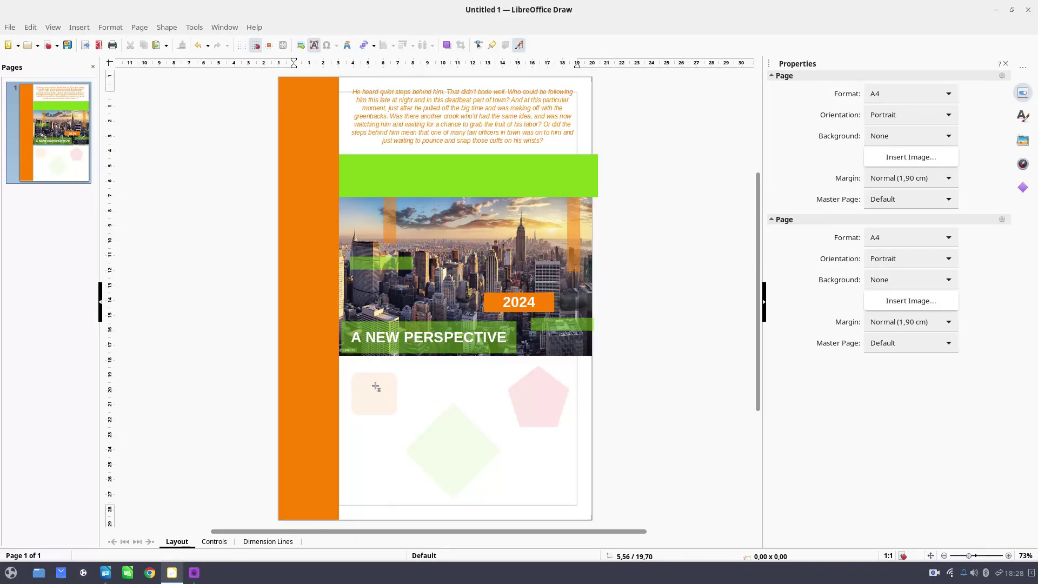
{"action": "left_click_drag", "start_coordinate": [374, 386], "coordinate": [439, 478]}
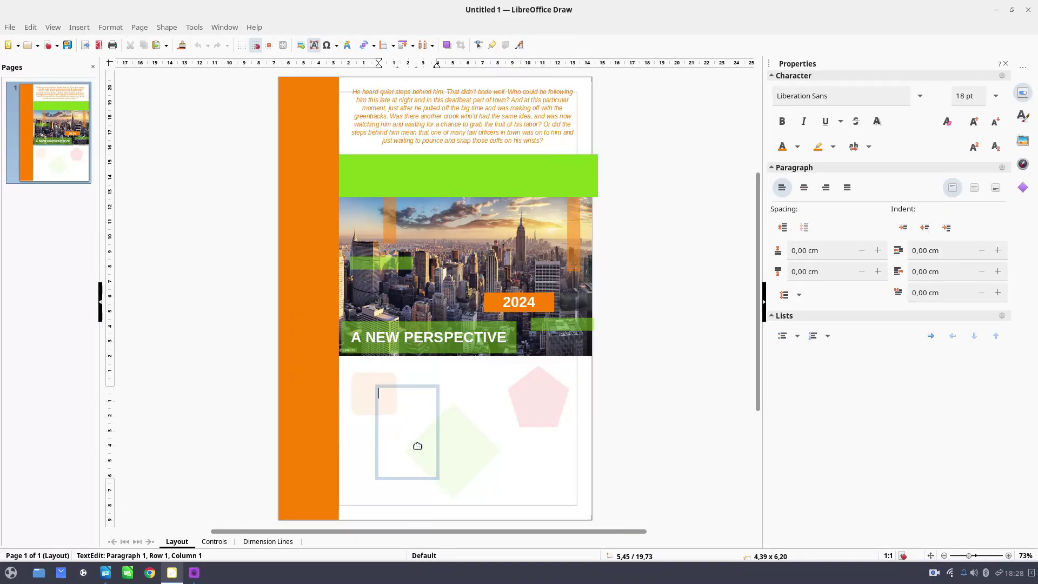
{"action": "left_click", "coordinate": [105, 572]}
{"action": "left_click", "coordinate": [595, 211]}
{"action": "left_click_drag", "start_coordinate": [595, 211], "coordinate": [633, 237]}
{"action": "right_click", "coordinate": [618, 229]}
{"action": "left_click", "coordinate": [635, 244]}
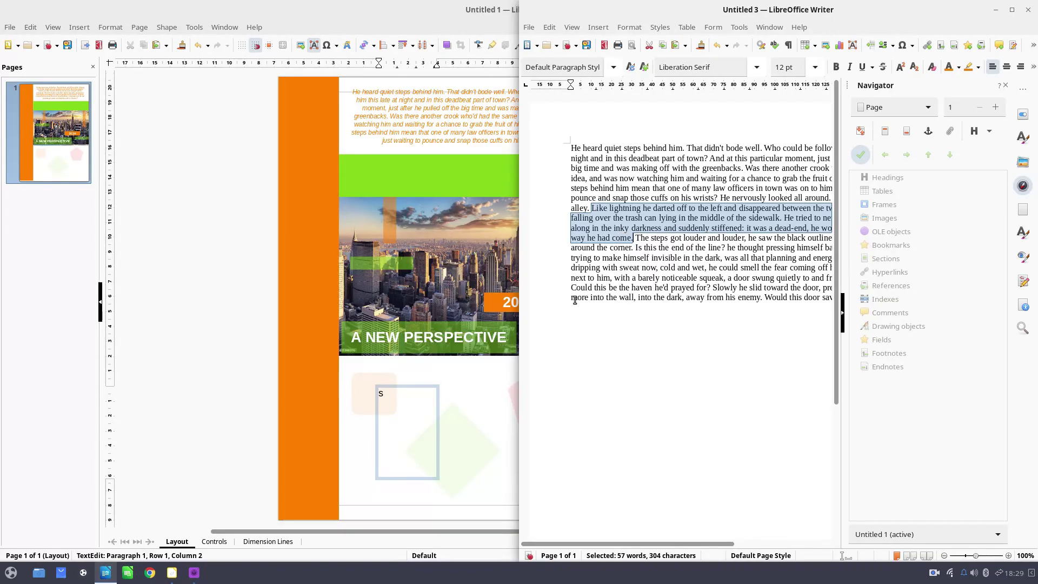
- Paste the passage into the box as unformatted text and make it green 15 pt
{"action": "left_click", "coordinate": [386, 399]}
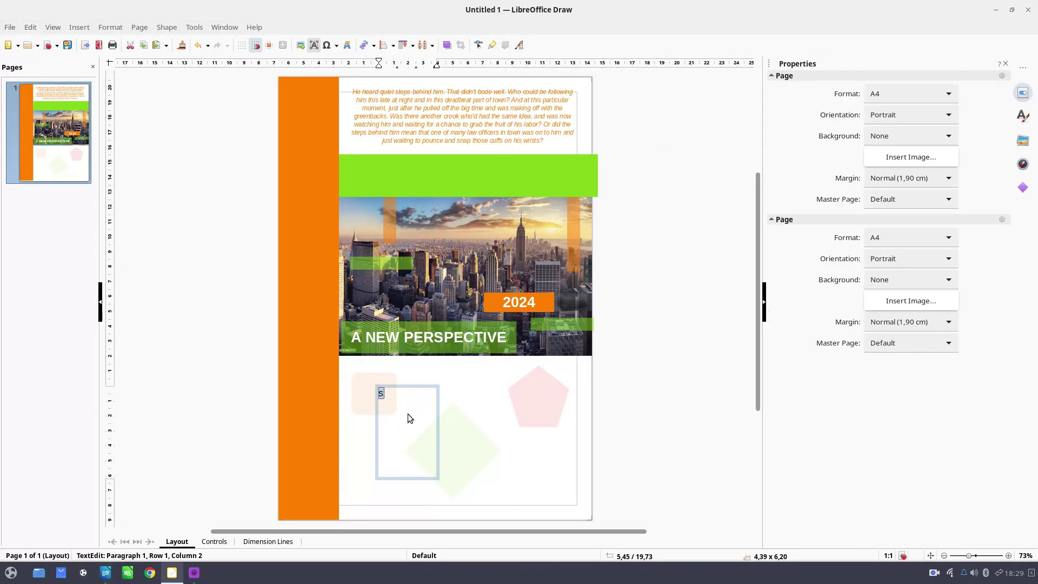
{"action": "key", "text": "ctrl+shift+v"}
{"action": "left_click", "coordinate": [524, 323]}
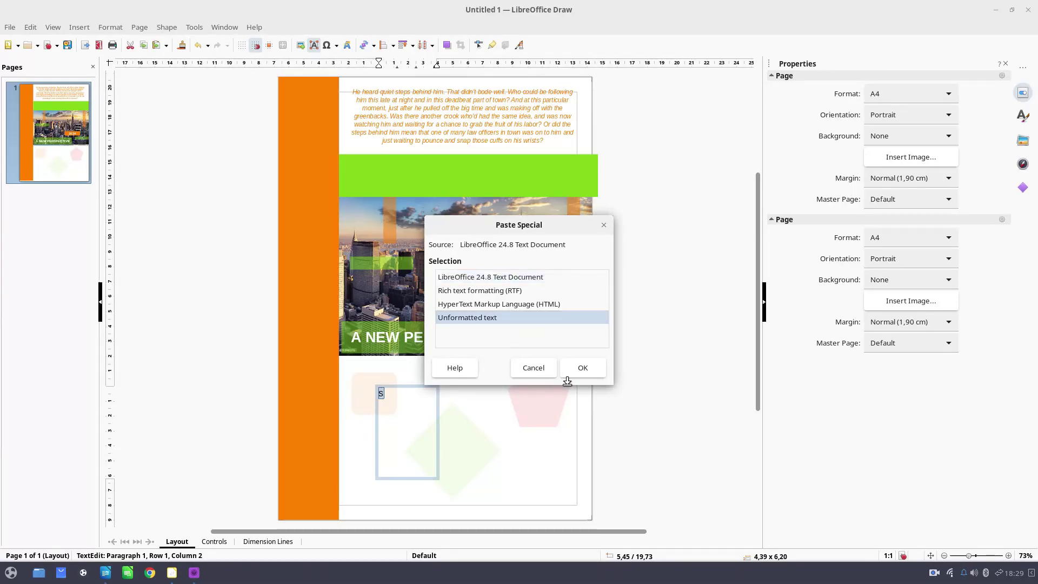
{"action": "left_click", "coordinate": [576, 371]}
{"action": "left_click", "coordinate": [415, 446]}
{"action": "key", "text": "ctrl+a"}
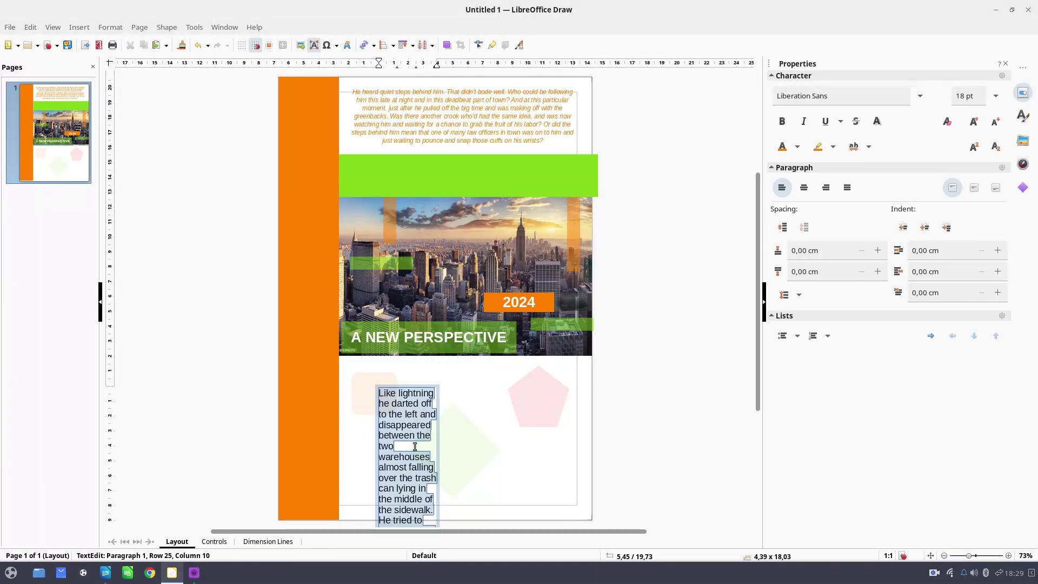
{"action": "left_click", "coordinate": [797, 146]}
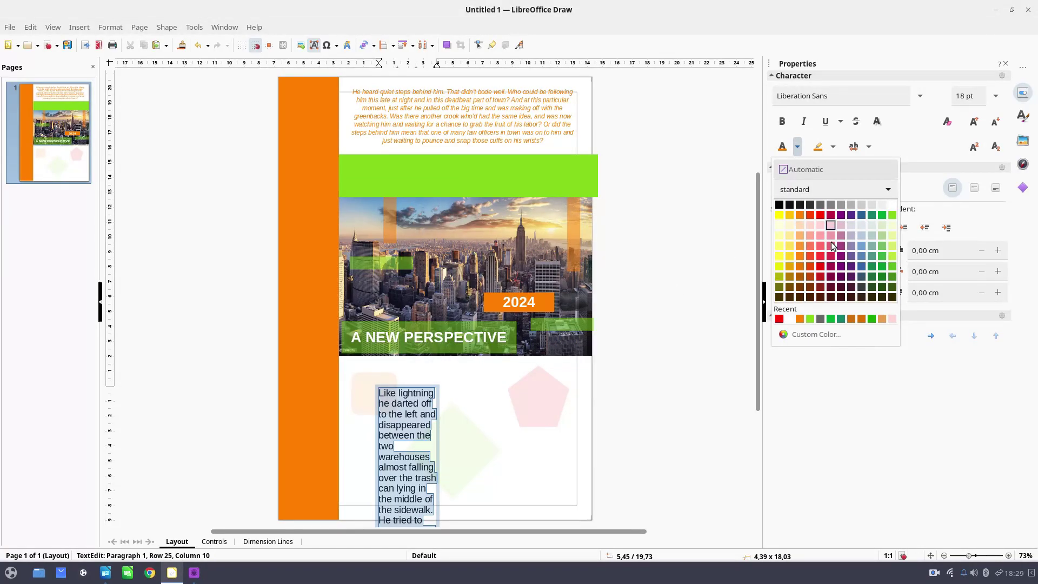
{"action": "left_click", "coordinate": [882, 216]}
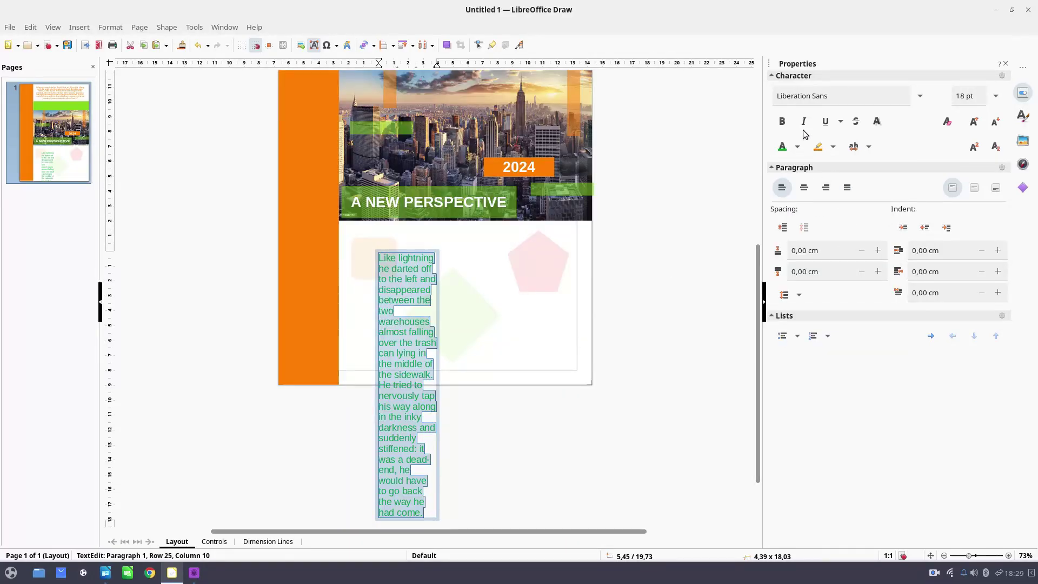
{"action": "left_click", "coordinate": [995, 121]}
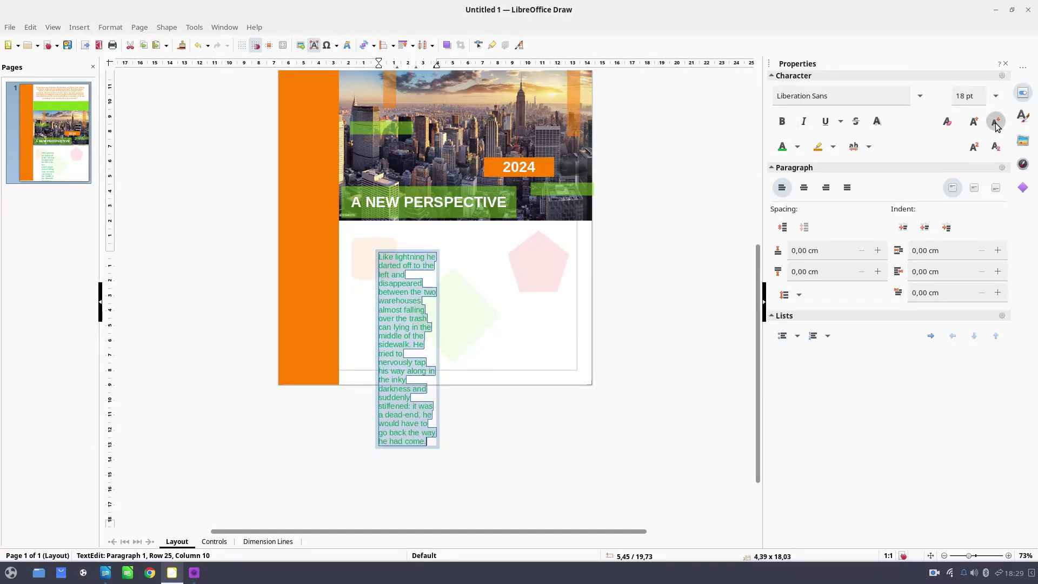
{"action": "left_click", "coordinate": [613, 443]}
- Widen the green text box and move it up under the photo
{"action": "left_click", "coordinate": [436, 405]}
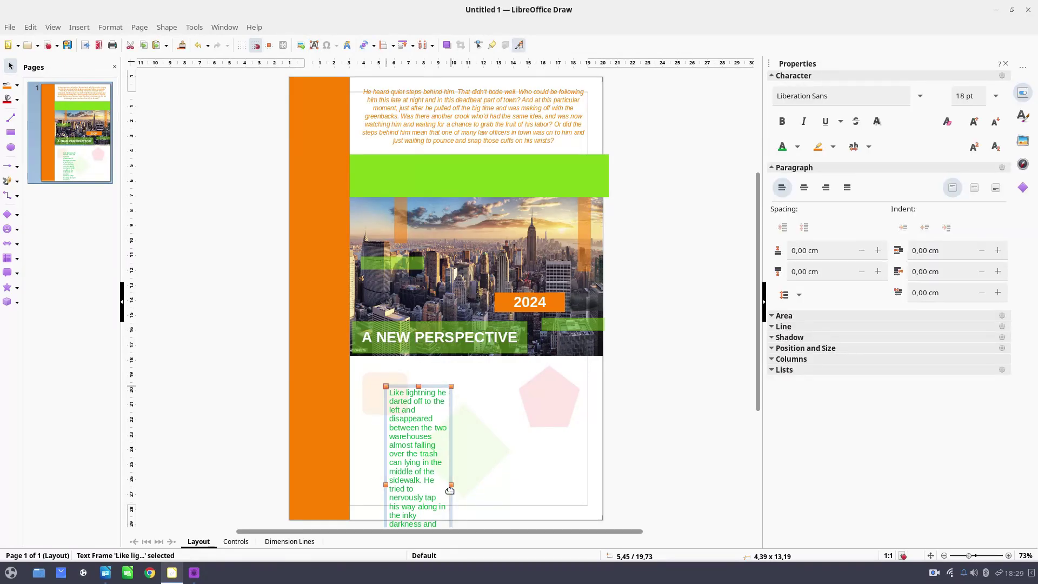
{"action": "left_click_drag", "start_coordinate": [452, 484], "coordinate": [524, 453]}
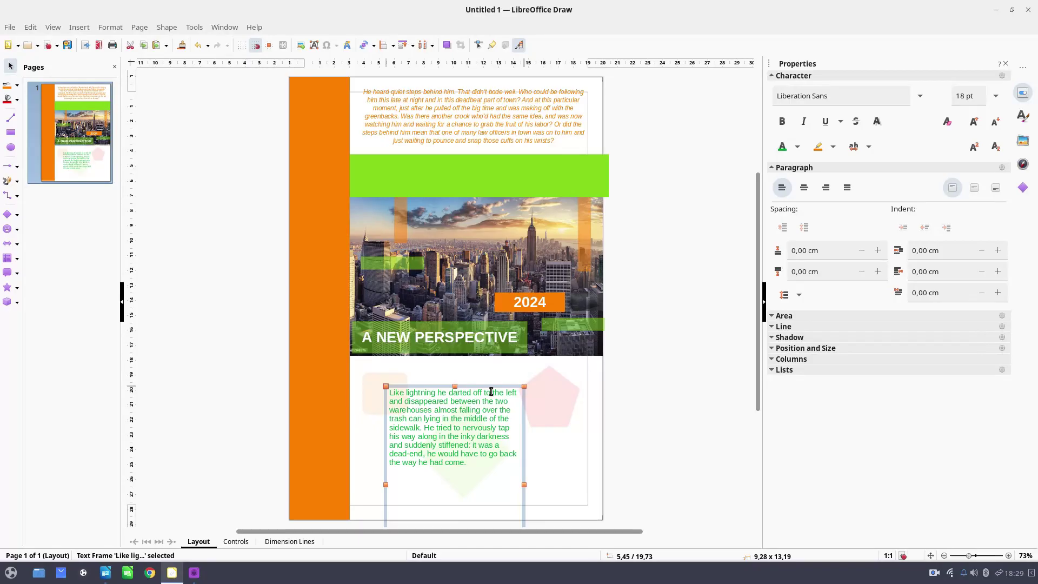
{"action": "left_click_drag", "start_coordinate": [488, 384], "coordinate": [461, 362]}
{"action": "scroll", "coordinate": [484, 484], "scroll_direction": "down", "scroll_amount": 3}
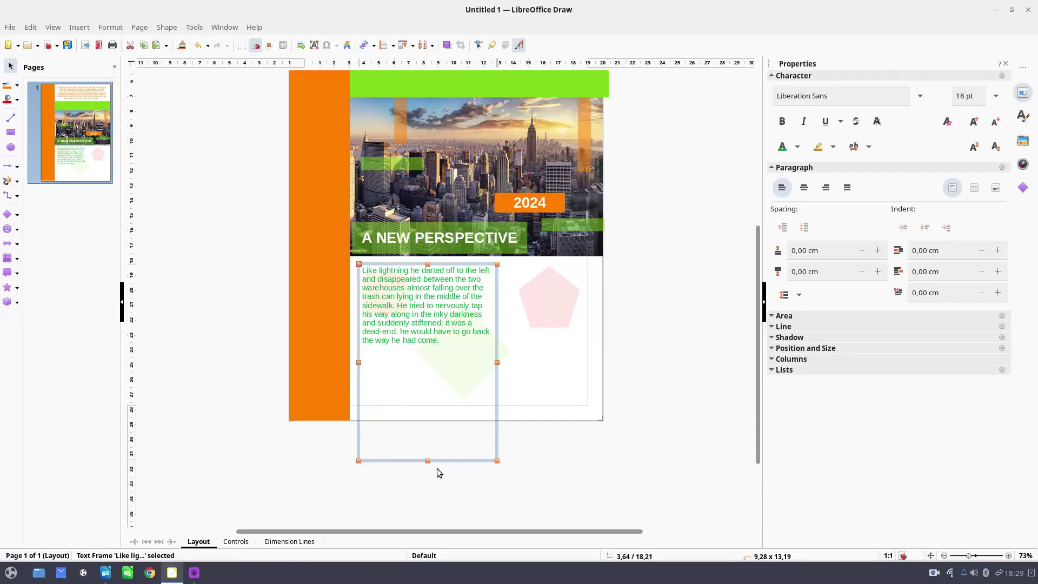
{"action": "left_click_drag", "start_coordinate": [428, 460], "coordinate": [428, 352]}
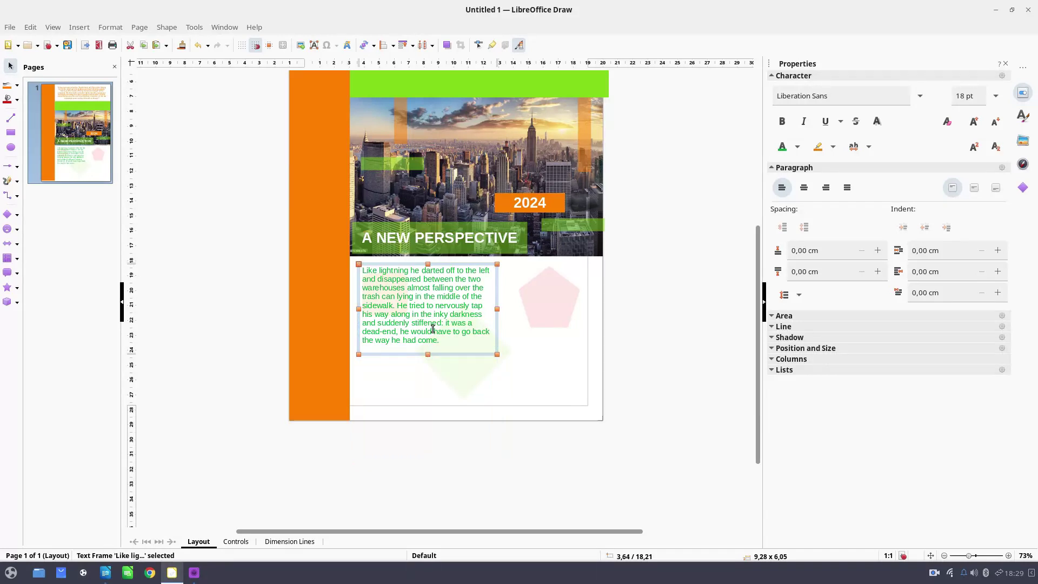
{"action": "left_click", "coordinate": [429, 306]}
{"action": "scroll", "coordinate": [415, 400], "scroll_direction": "up", "scroll_amount": 3}
- Delete the blurb's final sentences from 'He tried' so it ends at 'sidewalk.'
{"action": "key", "text": "ctrl+a"}
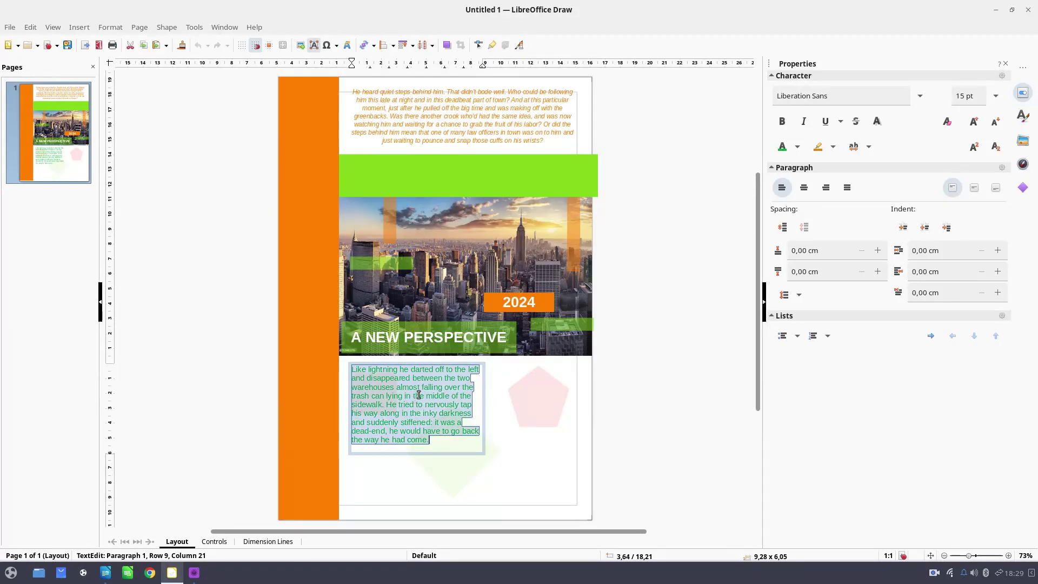
{"action": "left_click", "coordinate": [439, 435]}
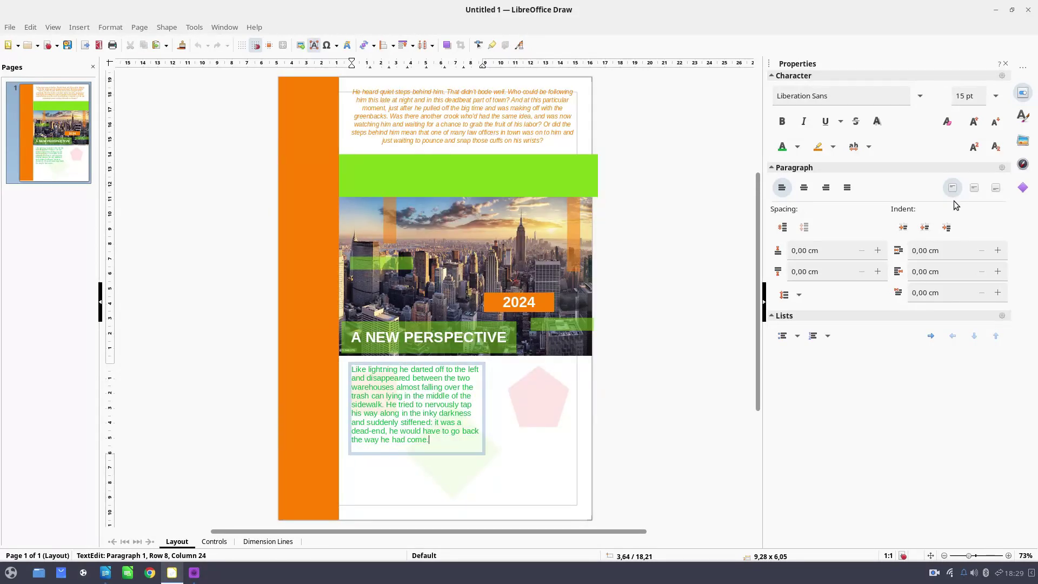
{"action": "key", "text": "shift+Up"}
{"action": "key", "text": "shift+Up"}
{"action": "key", "text": "shift+Up"}
{"action": "key", "text": "shift+Up"}
{"action": "key", "text": "ctrl+shift+Left"}
{"action": "key", "text": "ctrl+shift+Left"}
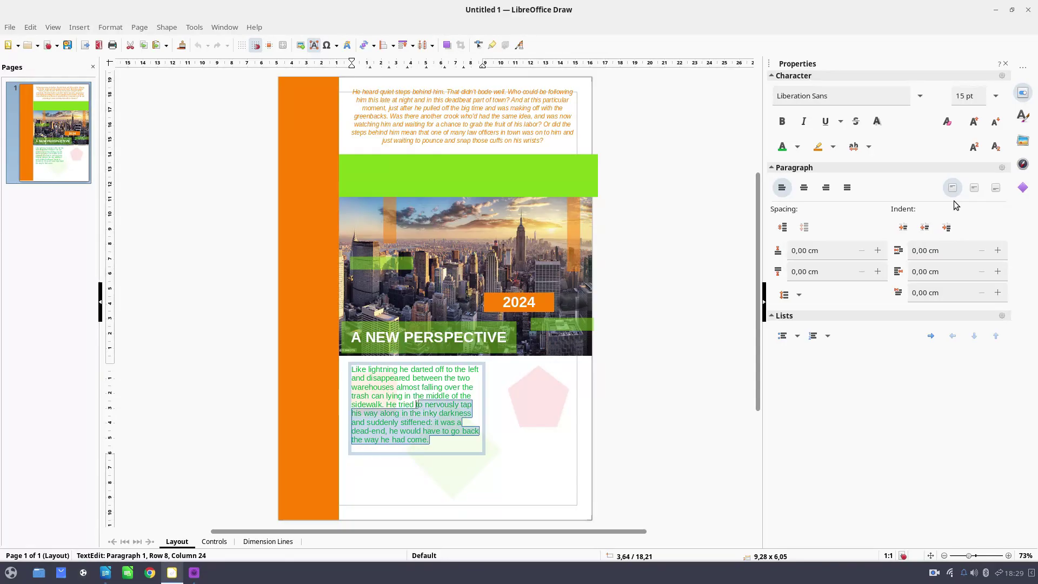
{"action": "key", "text": "BackSpace"}
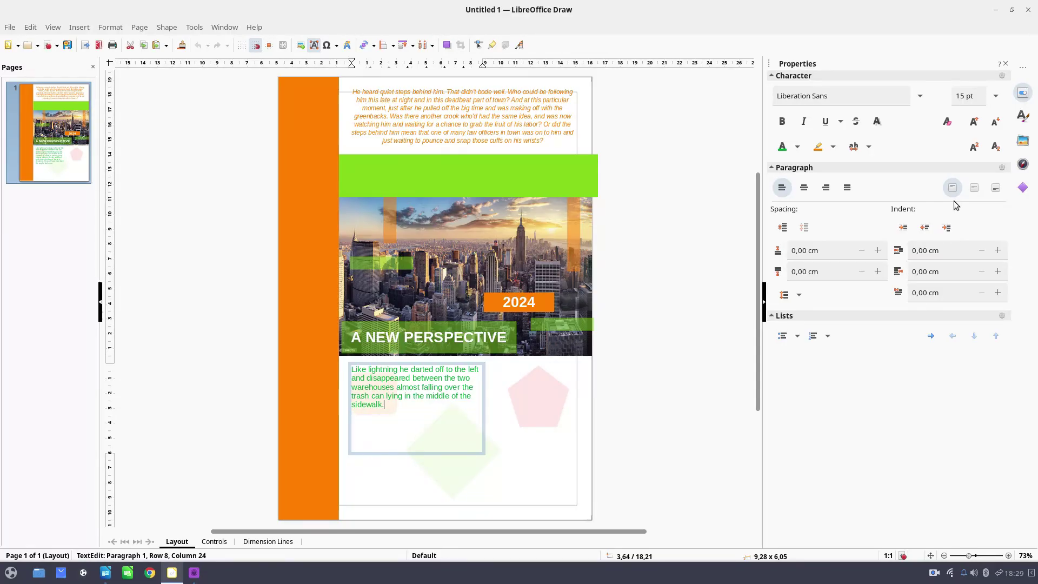
- Make the remaining blurb bold with 1.5 line spacing and enlarge its frame across the lower page
{"action": "key", "text": "shift+Up"}
{"action": "key", "text": "shift+Up"}
{"action": "key", "text": "shift+Up"}
{"action": "key", "text": "shift+Up"}
{"action": "key", "text": "shift+Home"}
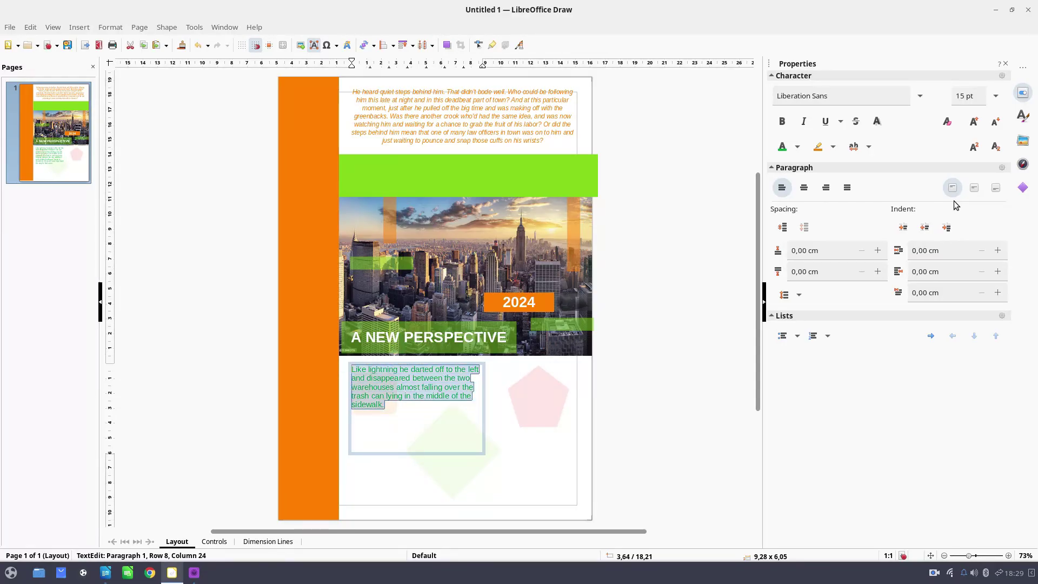
{"action": "left_click", "coordinate": [782, 121]}
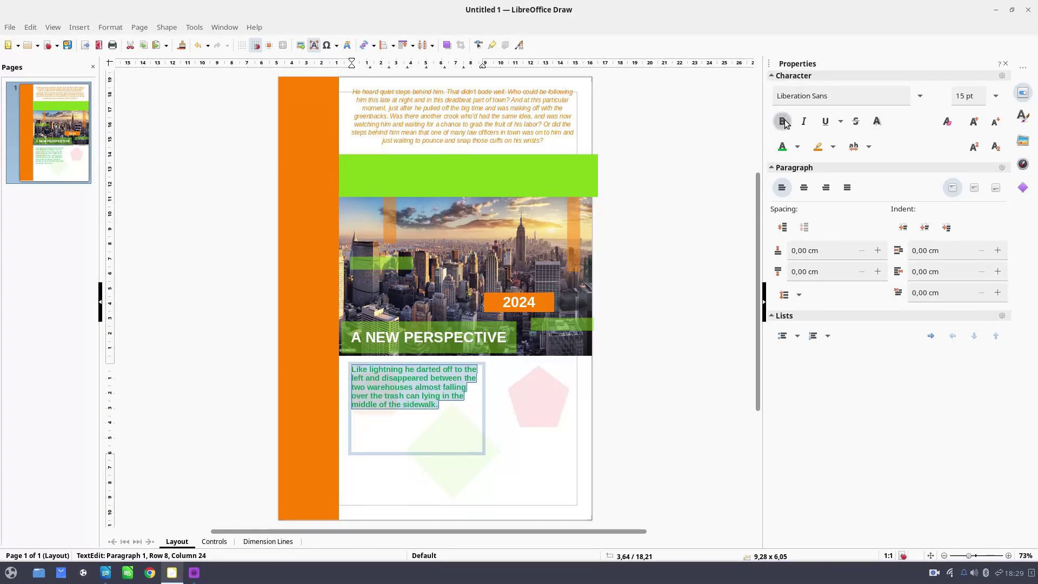
{"action": "left_click", "coordinate": [799, 295]}
{"action": "left_click", "coordinate": [812, 356]}
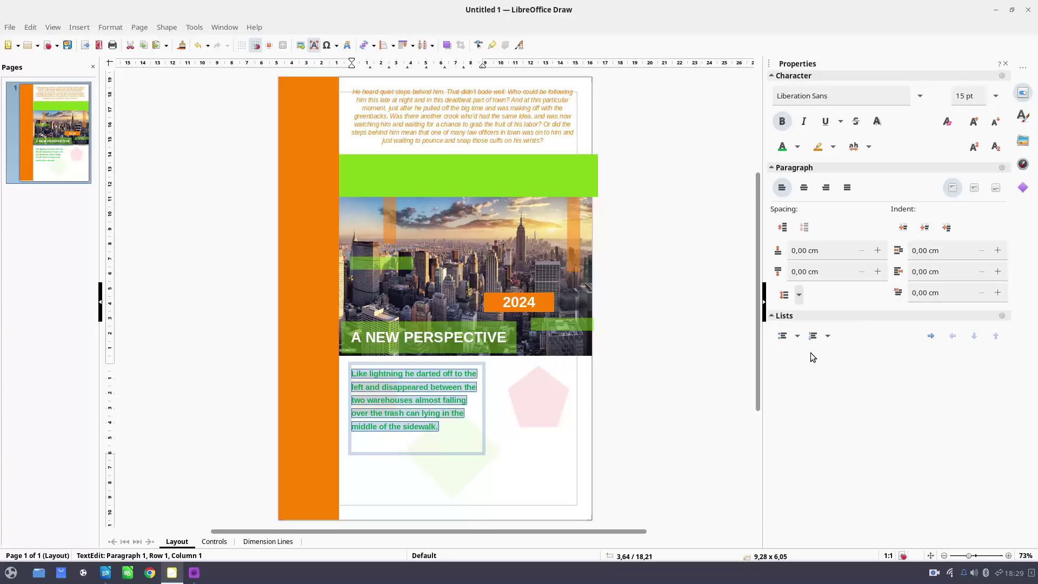
{"action": "key", "text": "End"}
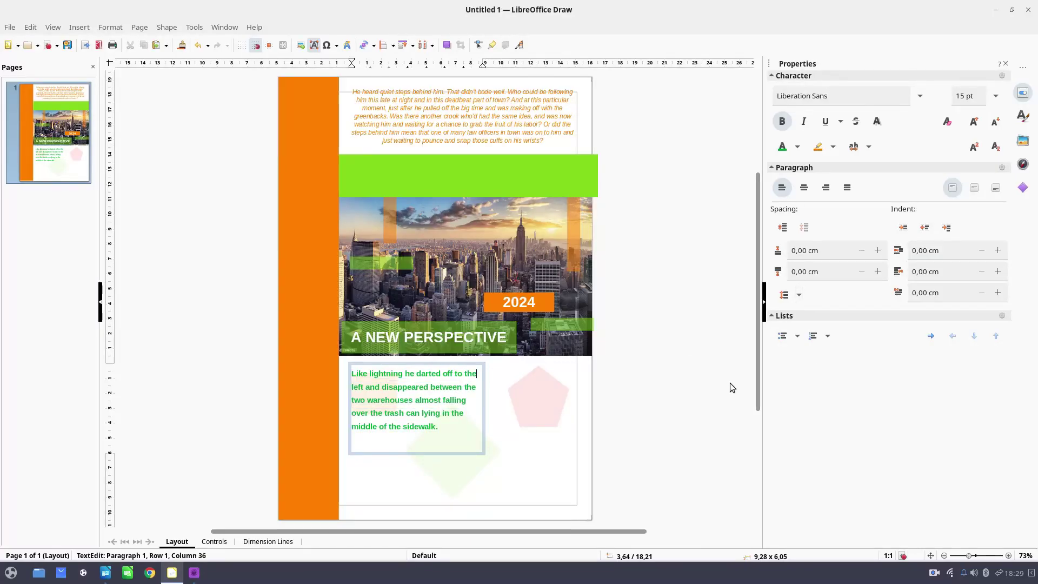
{"action": "left_click", "coordinate": [455, 454]}
{"action": "left_click_drag", "start_coordinate": [470, 453], "coordinate": [583, 498]}
- Centre the blurb both horizontally and vertically within its frame
{"action": "double_click", "coordinate": [495, 387]}
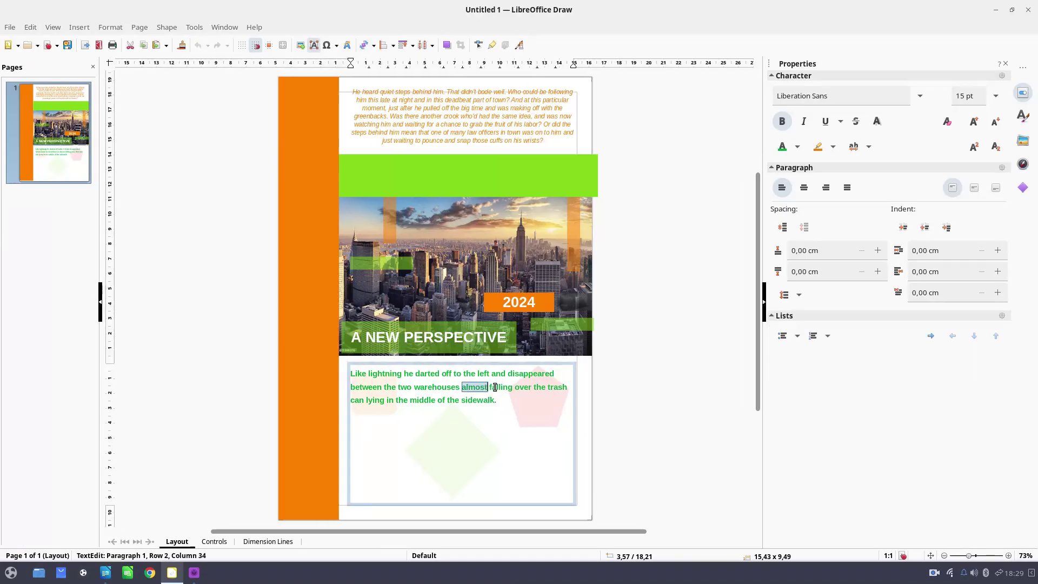
{"action": "left_click", "coordinate": [805, 192]}
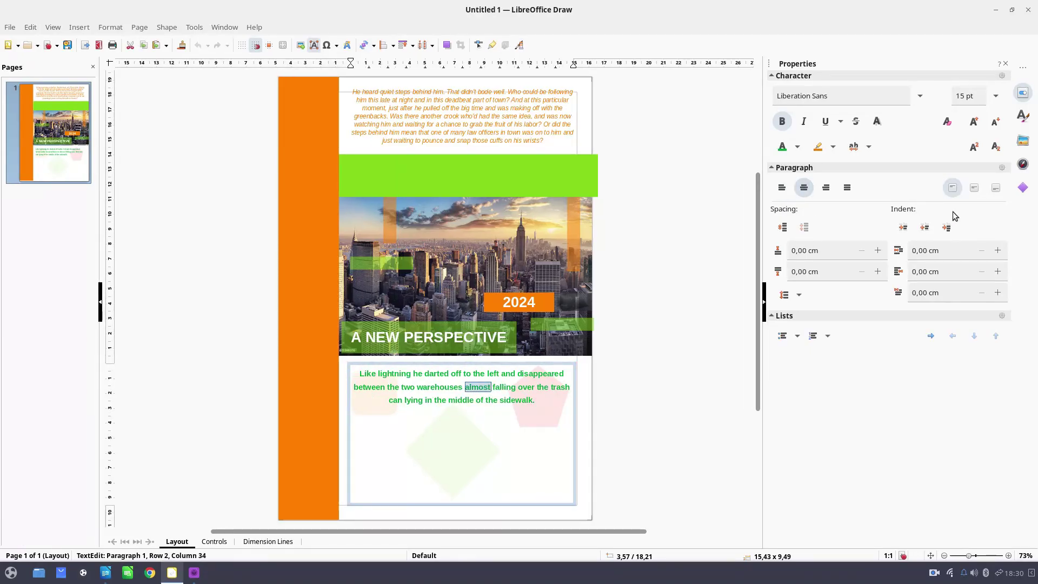
{"action": "left_click", "coordinate": [971, 194]}
{"action": "left_click", "coordinate": [680, 315]}
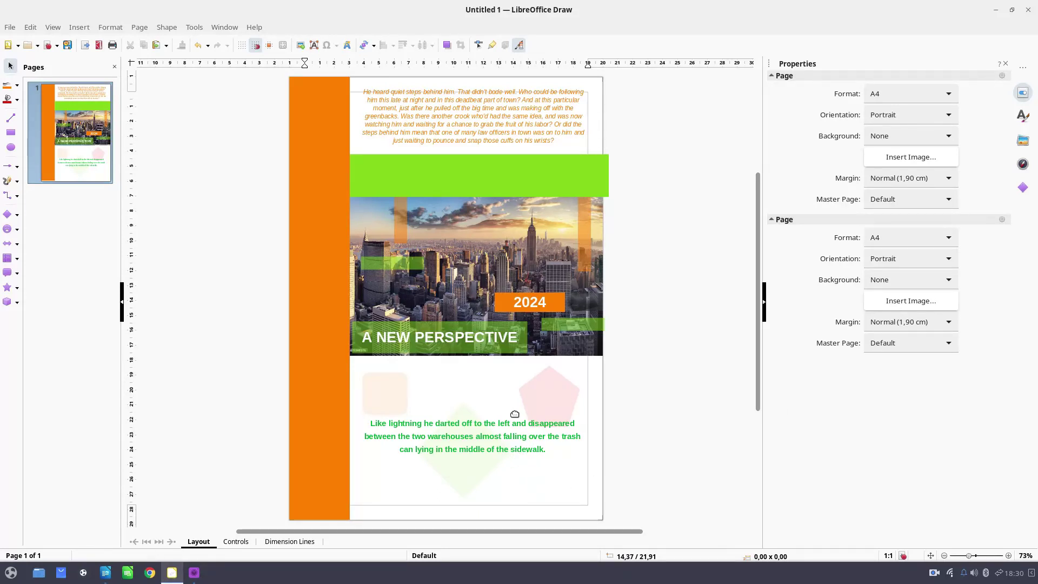
- Add the author name 'JOE DOE' right-aligned below the blurb, then export the cover directly as PDF
{"action": "left_click", "coordinate": [555, 453]}
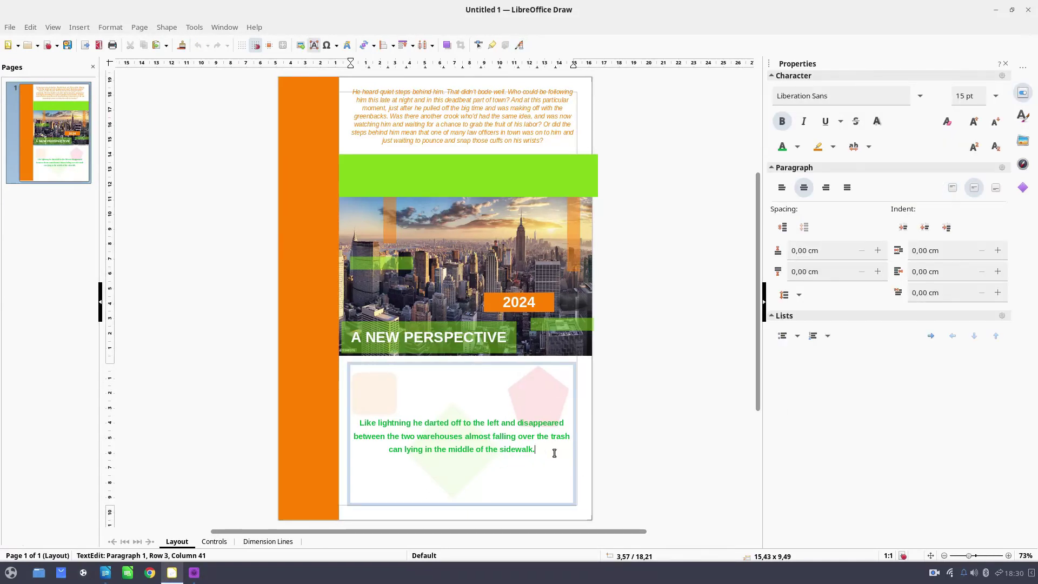
{"action": "type", "text": "J"}
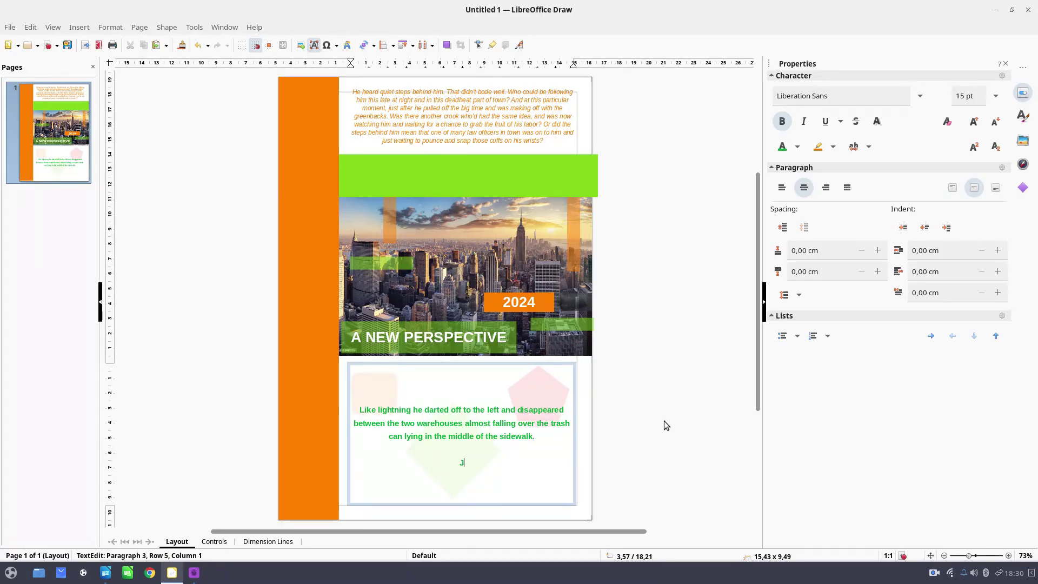
{"action": "type", "text": "OE DOE"}
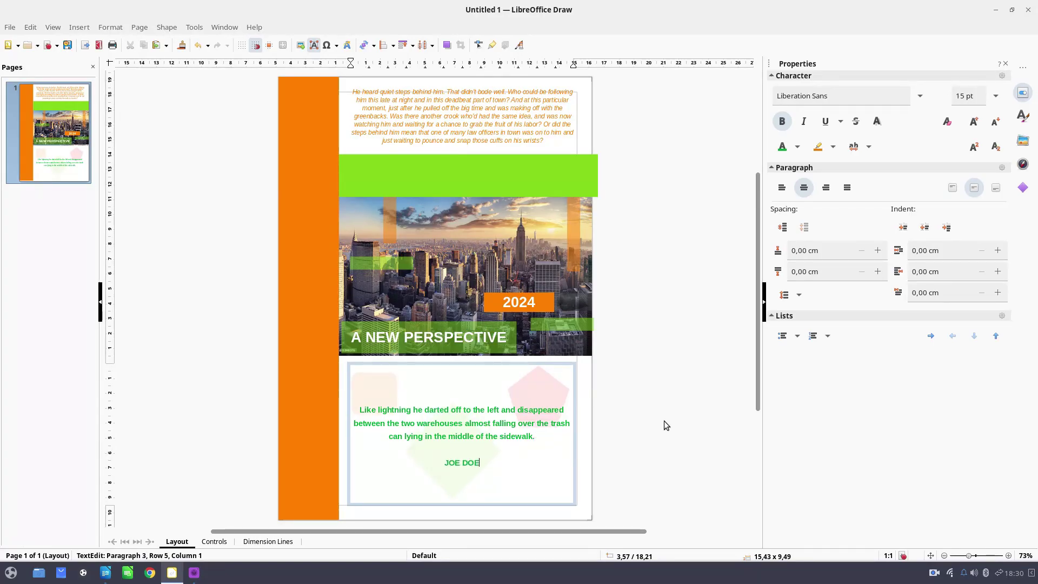
{"action": "left_click", "coordinate": [825, 187]}
{"action": "left_click", "coordinate": [678, 383]}
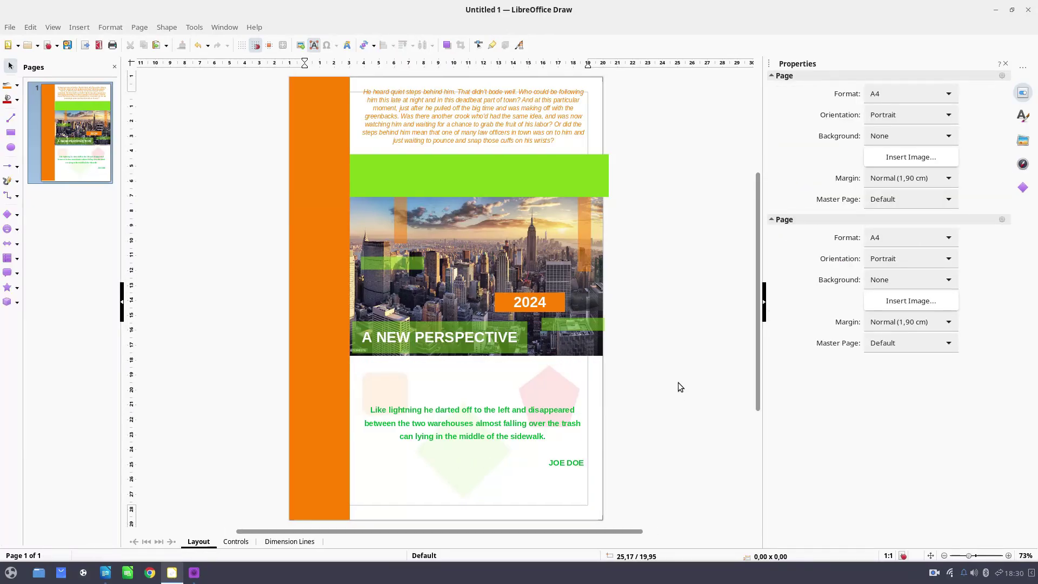
{"action": "left_click", "coordinate": [372, 414]}
{"action": "left_click", "coordinate": [676, 354]}
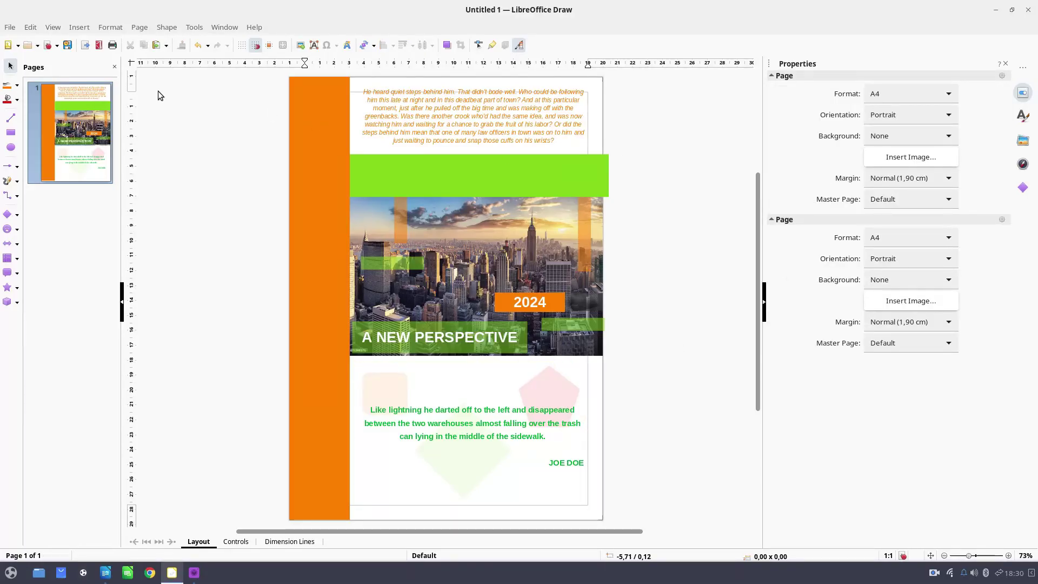
{"action": "left_click", "coordinate": [101, 50]}
- Save the export as Untitled 1.pdf, look over the PDF, and return to the Draw cover
{"action": "left_click", "coordinate": [819, 43]}
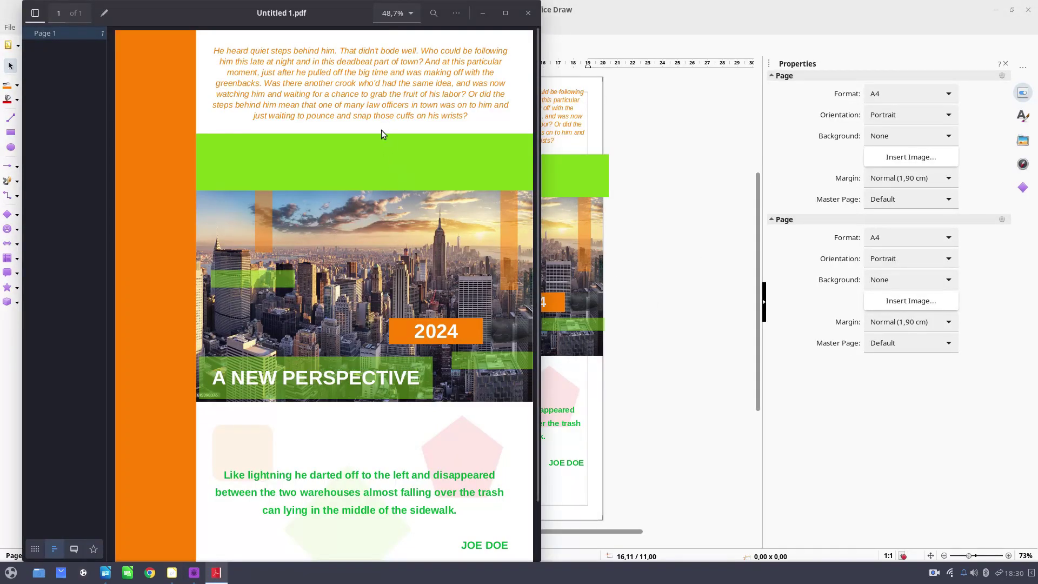
{"action": "scroll", "coordinate": [372, 221], "scroll_direction": "down", "scroll_amount": 1}
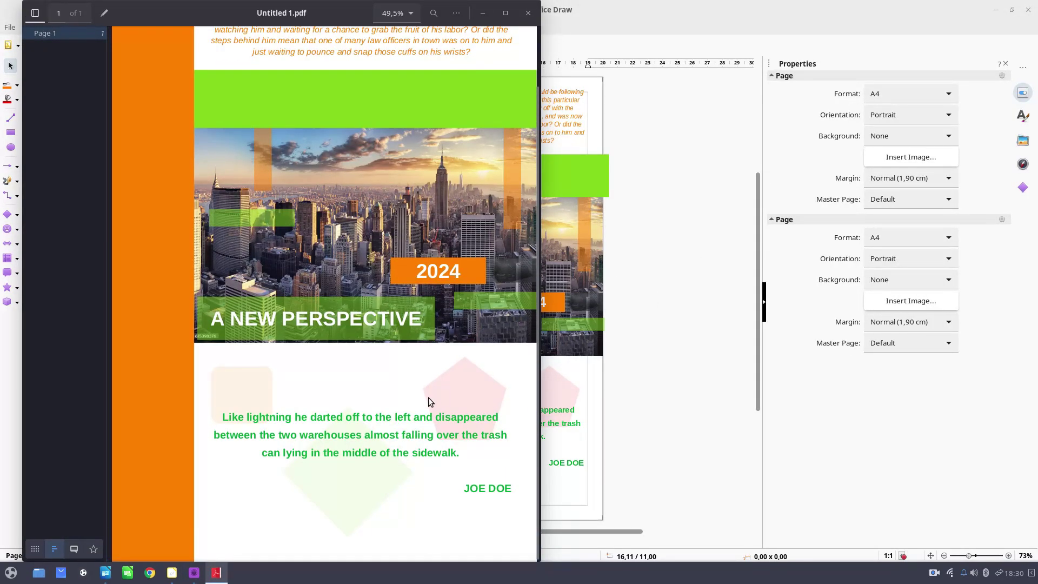
{"action": "scroll", "coordinate": [410, 394], "scroll_direction": "up", "scroll_amount": 1}
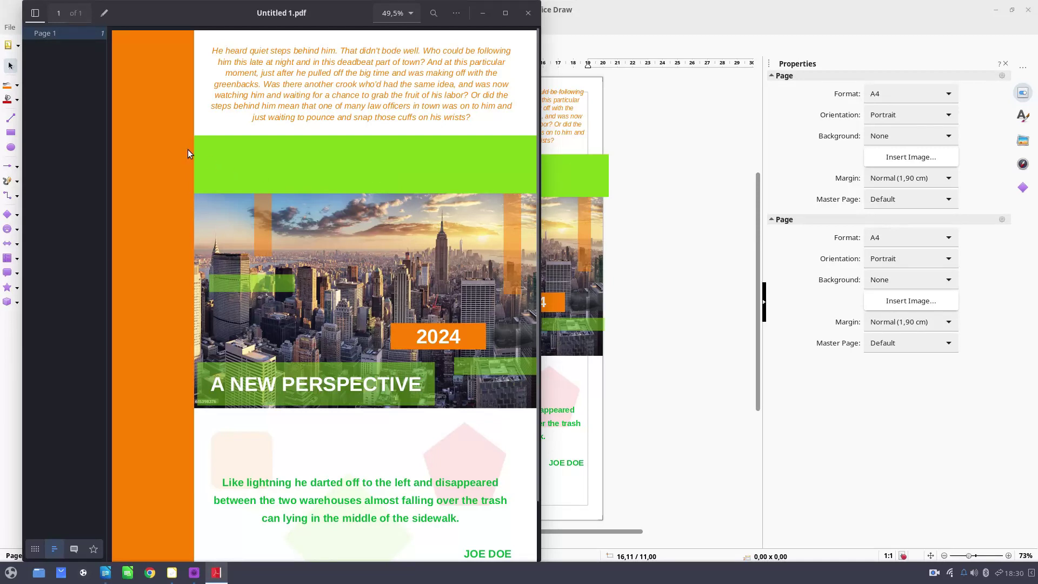
{"action": "scroll", "coordinate": [271, 232], "scroll_direction": "down", "scroll_amount": 1}
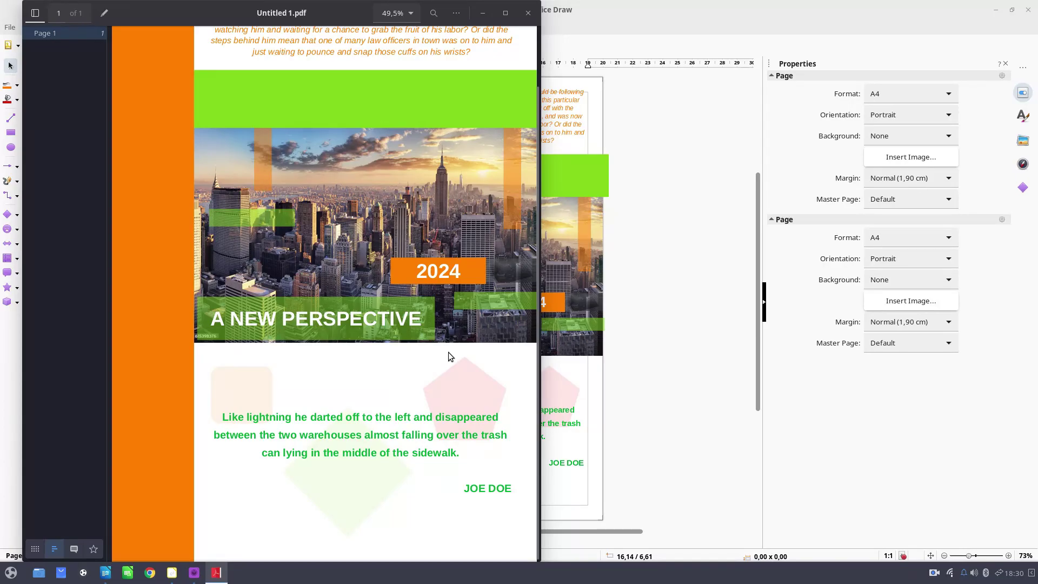
{"action": "scroll", "coordinate": [433, 387], "scroll_direction": "up", "scroll_amount": 1}
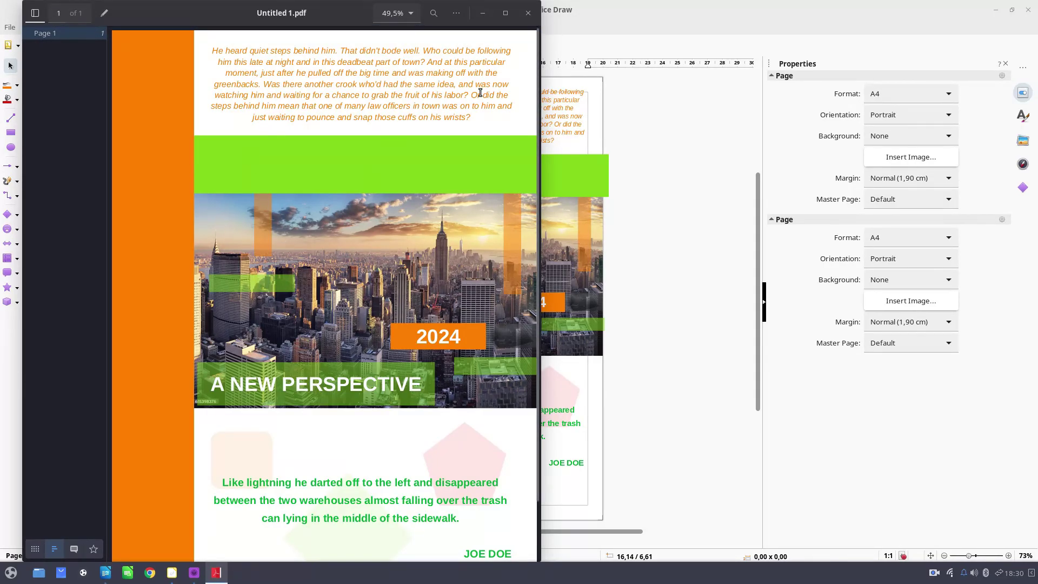
{"action": "scroll", "coordinate": [449, 308], "scroll_direction": "down", "scroll_amount": 2}
{"action": "scroll", "coordinate": [434, 436], "scroll_direction": "up", "scroll_amount": 2}
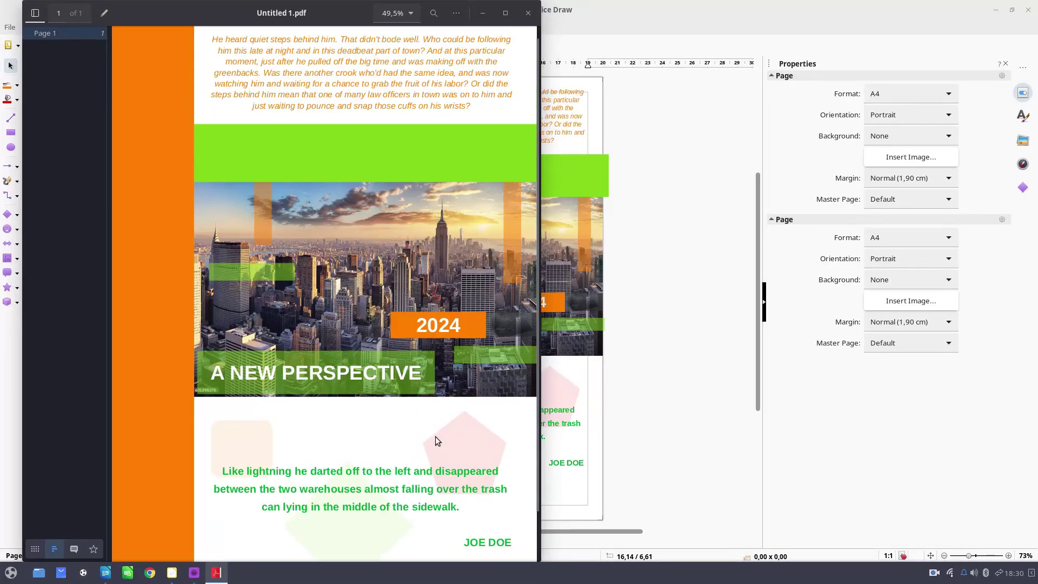
{"action": "scroll", "coordinate": [416, 409], "scroll_direction": "down", "scroll_amount": 2}
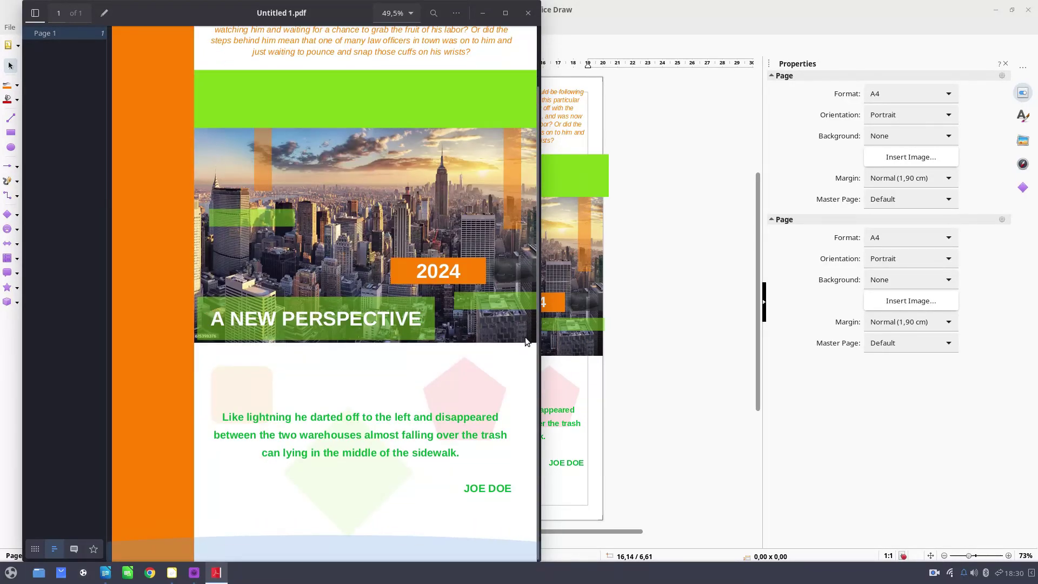
{"action": "left_click", "coordinate": [637, 294]}
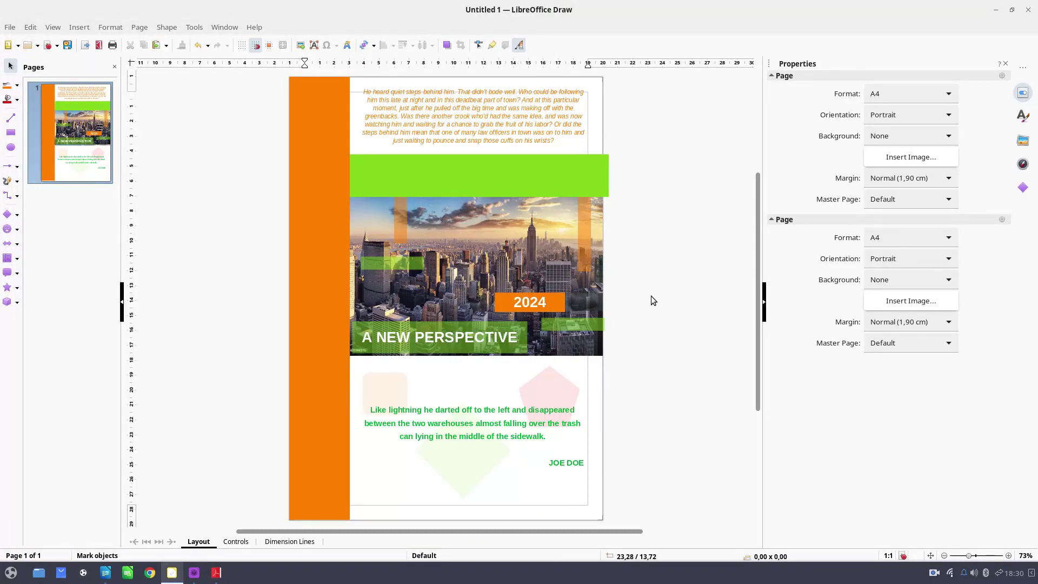
{"action": "left_click", "coordinate": [216, 572]}
{"action": "scroll", "coordinate": [423, 180], "scroll_direction": "up", "scroll_amount": 2}
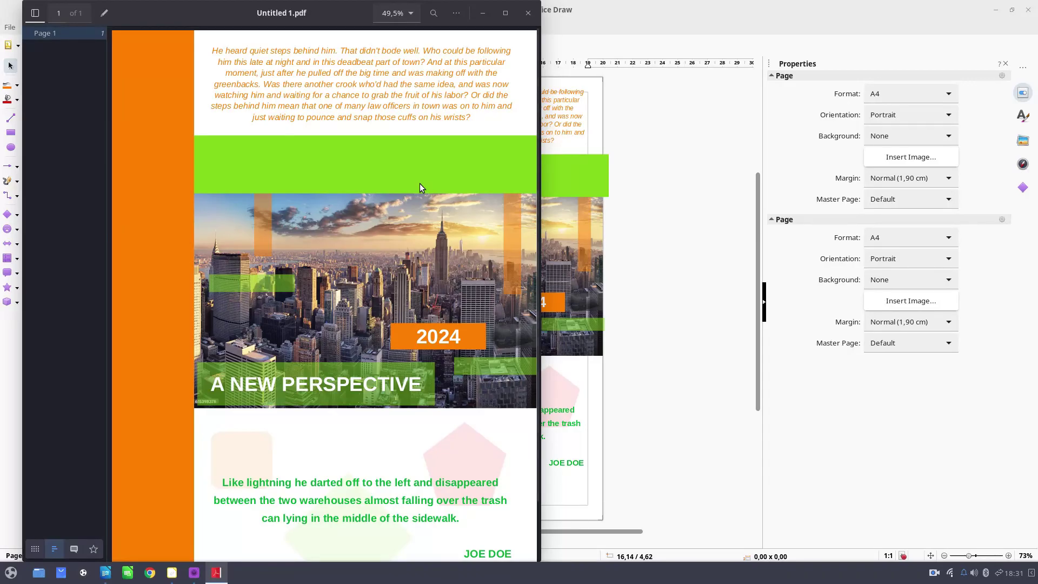
{"action": "left_click", "coordinate": [631, 202]}
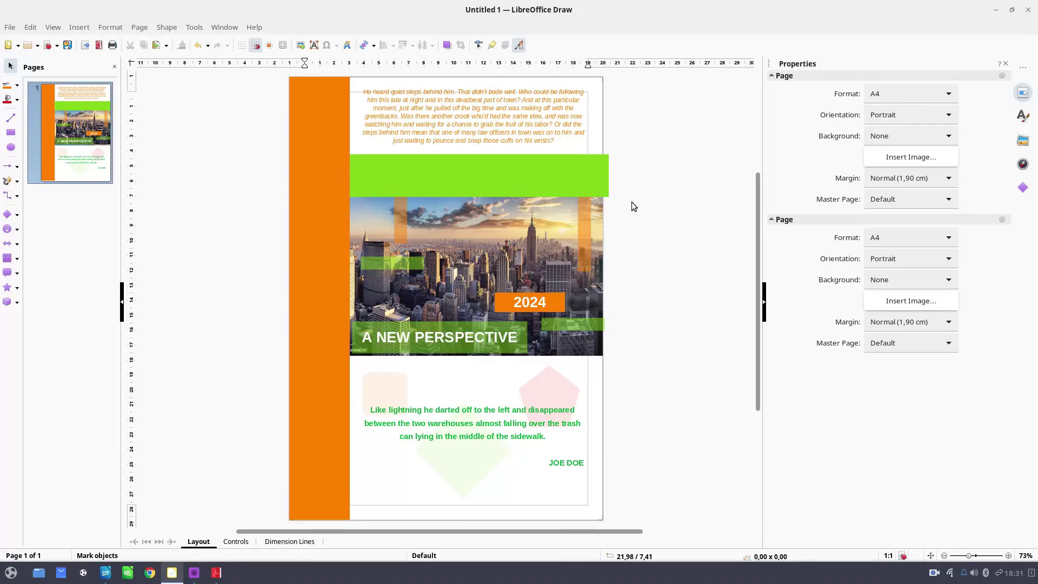